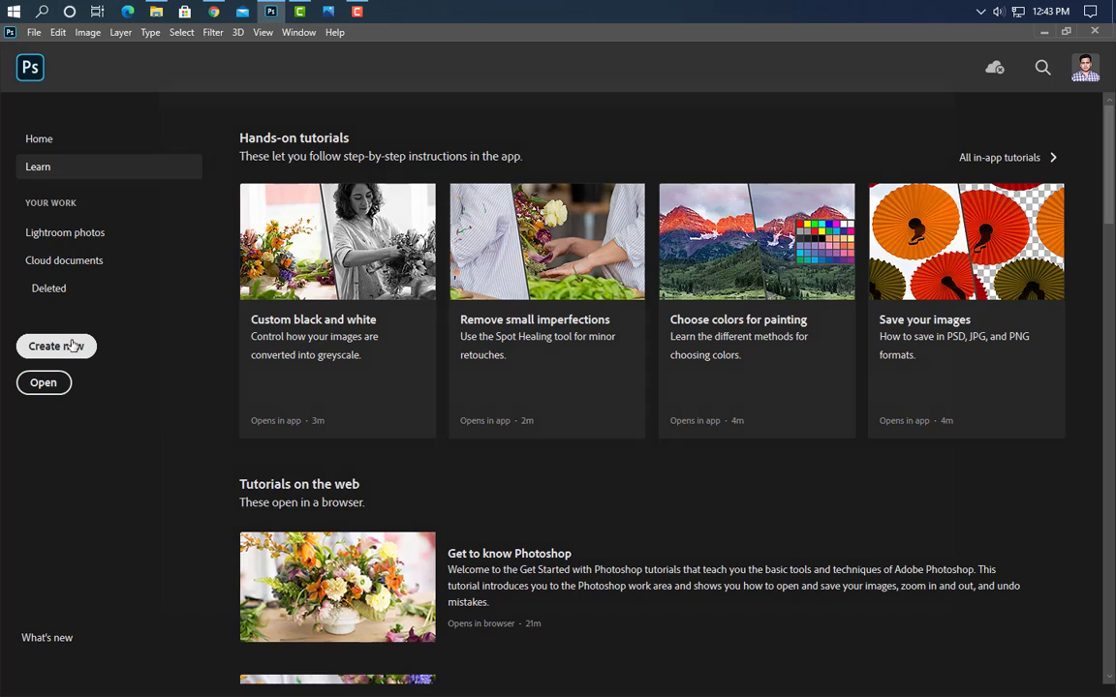
Step: Create a new document named "Cartificate Design" from the A4 print preset, 210 x 297 mm at 300 ppi
click(72, 345)
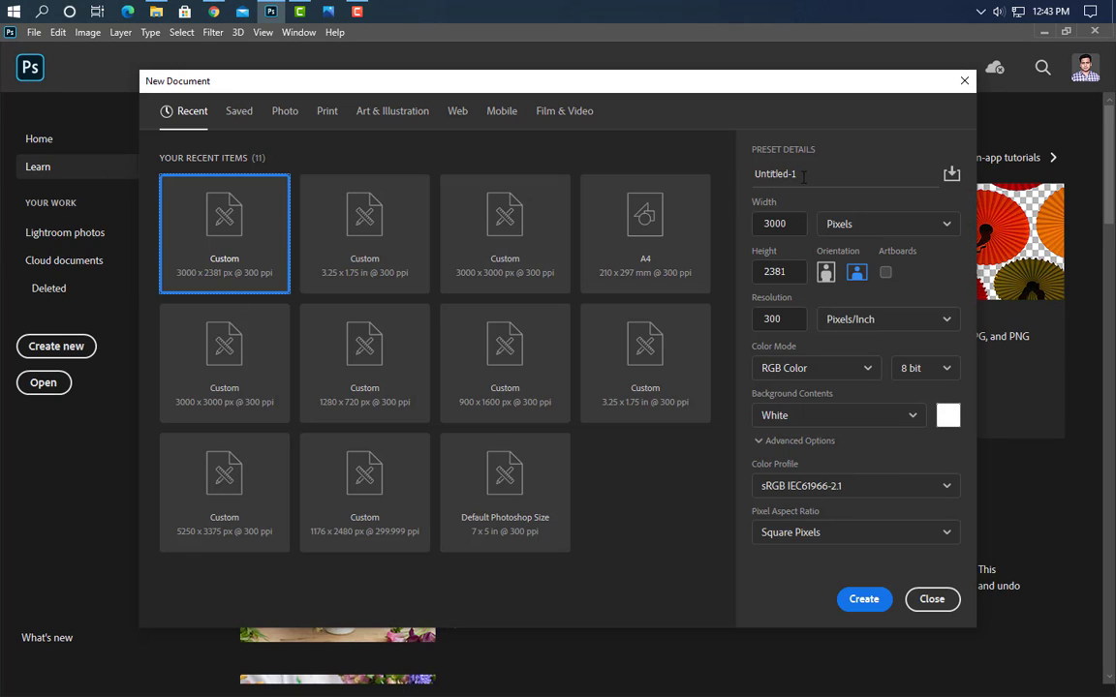
click(803, 177)
text(d)
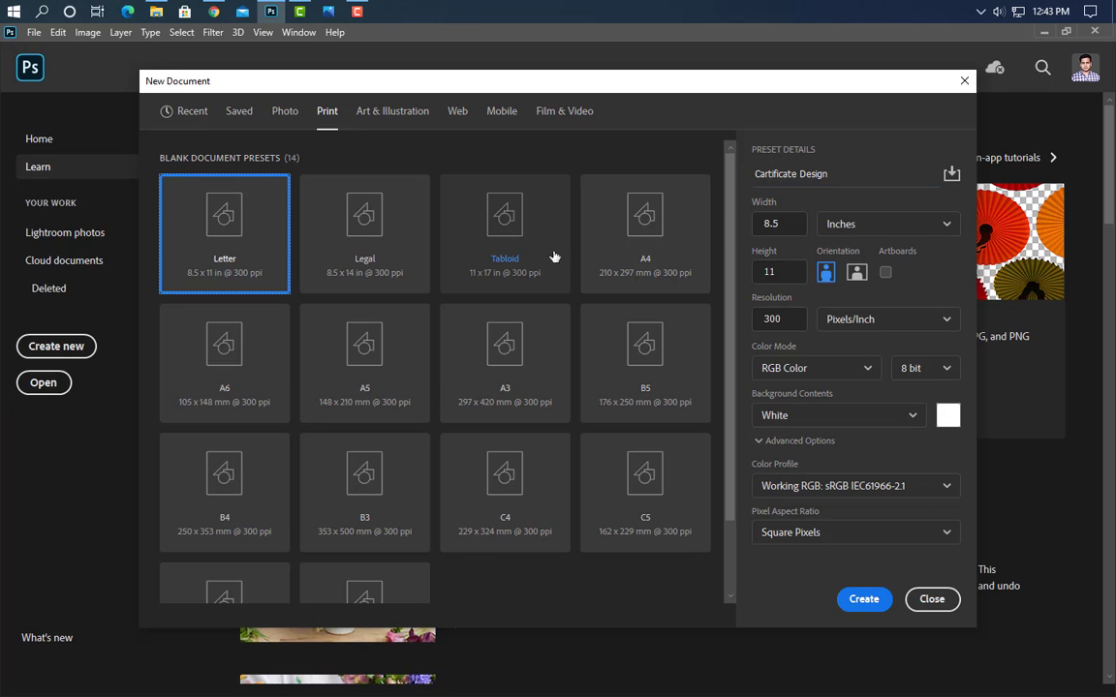
click(643, 254)
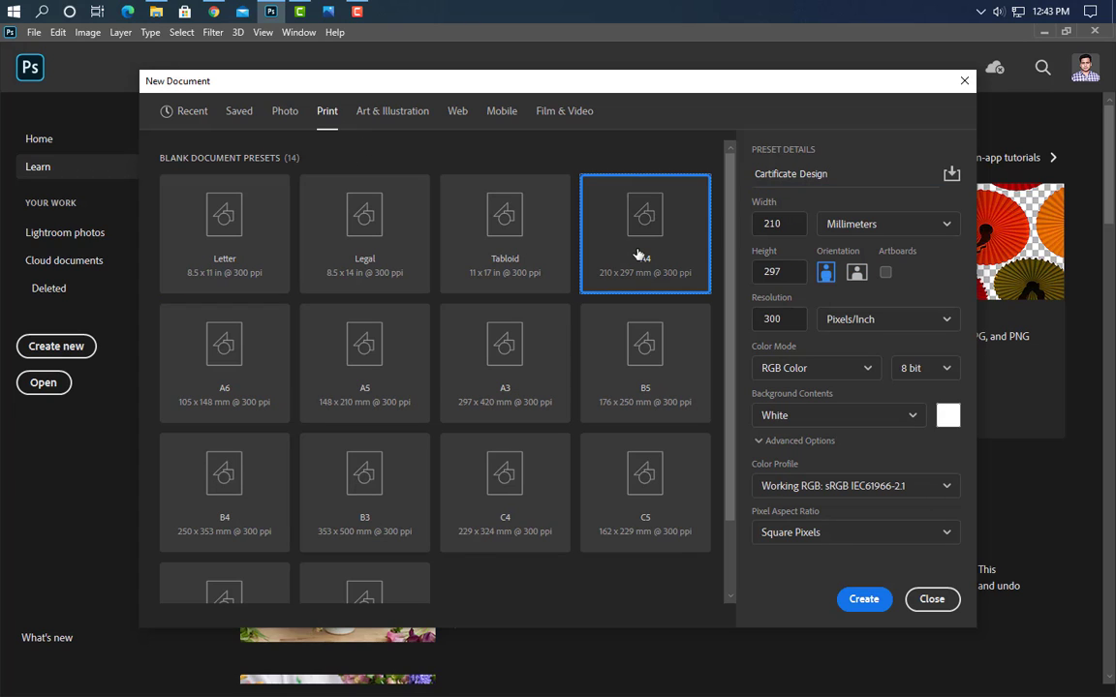
click(868, 602)
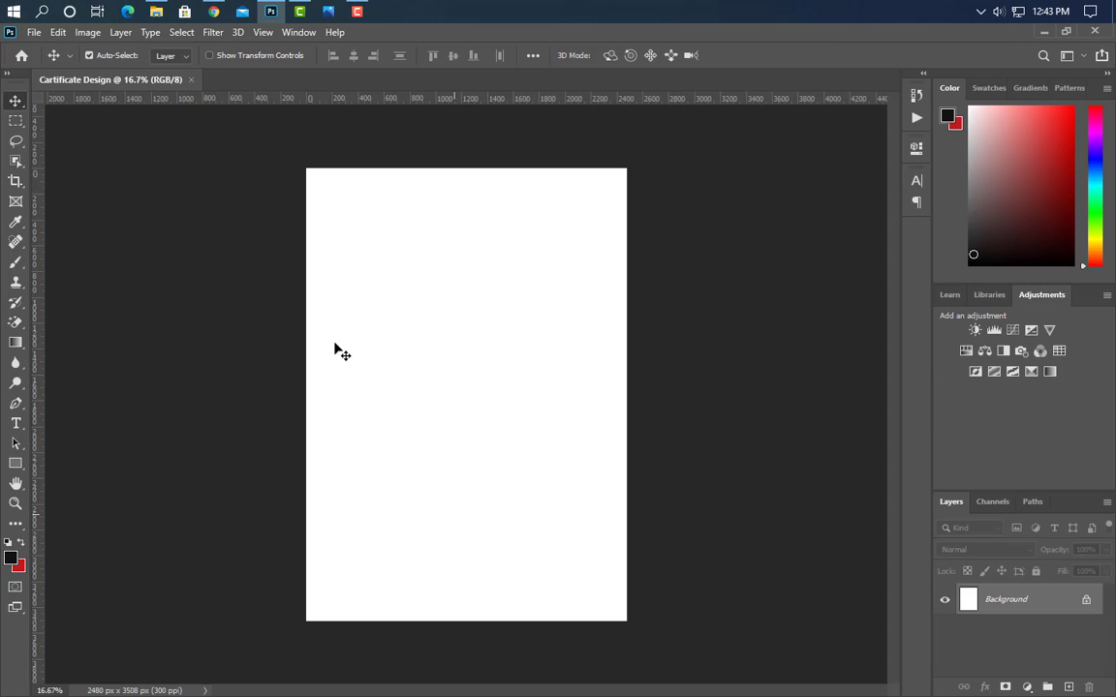
Step: Rotate the canvas by 90 degrees so that the A4 page is in landscape orientation
click(88, 35)
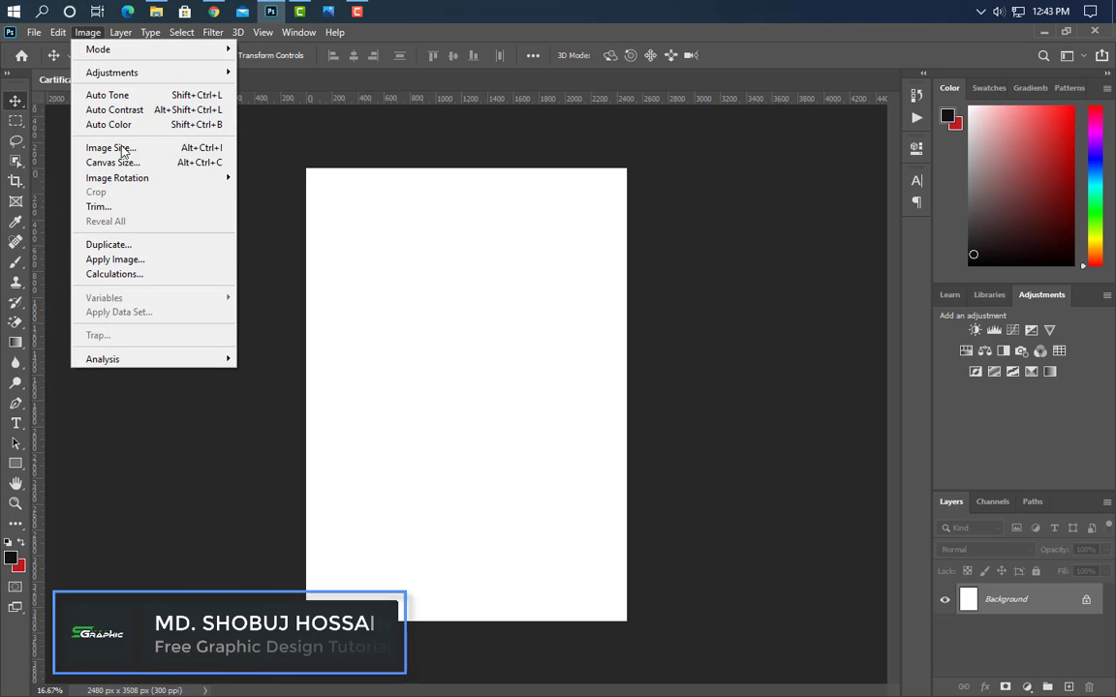
mouse_move(143, 179)
click(279, 192)
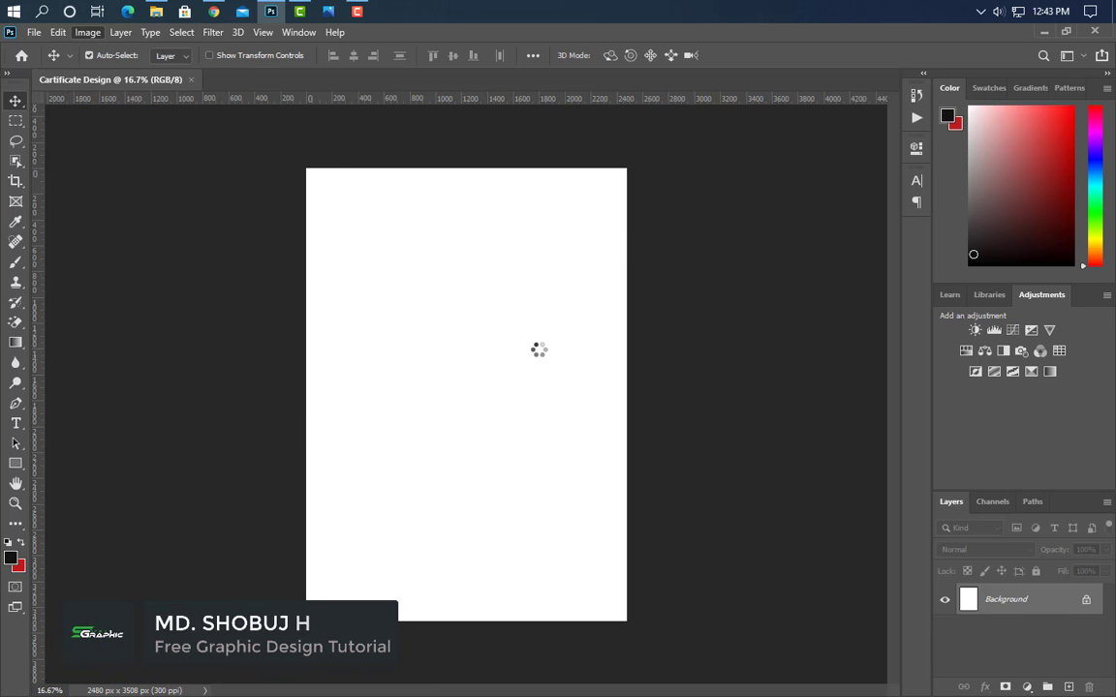
key(ctrl+0)
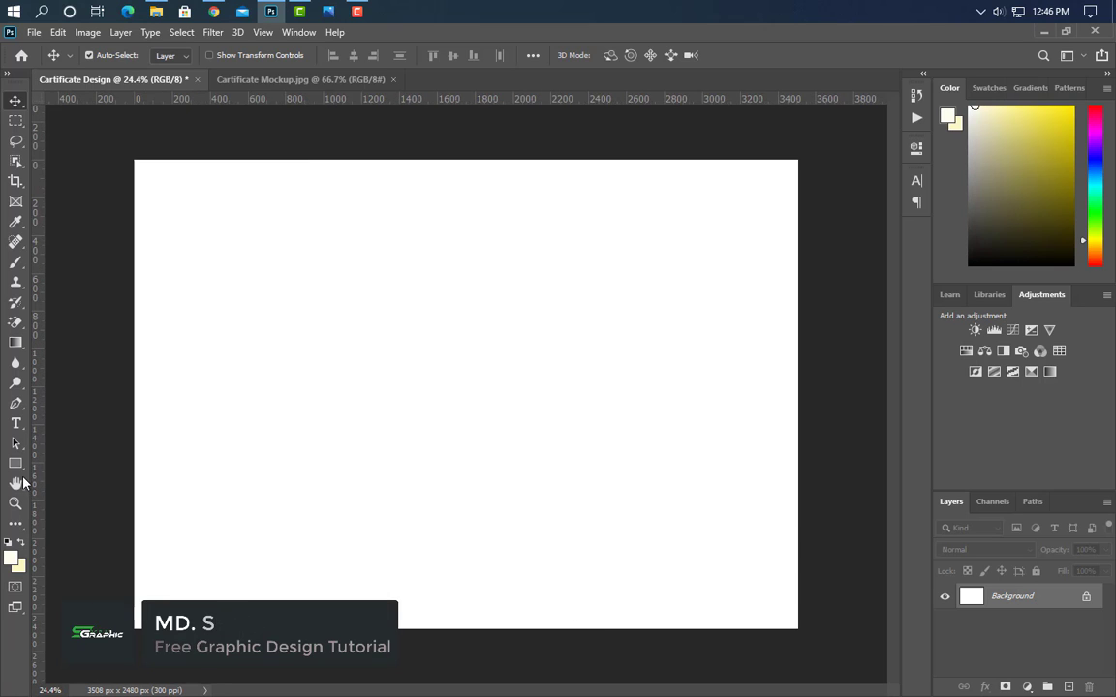
Step: Draw an off-white rectangle shape of about 3583 x 2559 px that covers the whole page and slightly overlaps its edges
key(u)
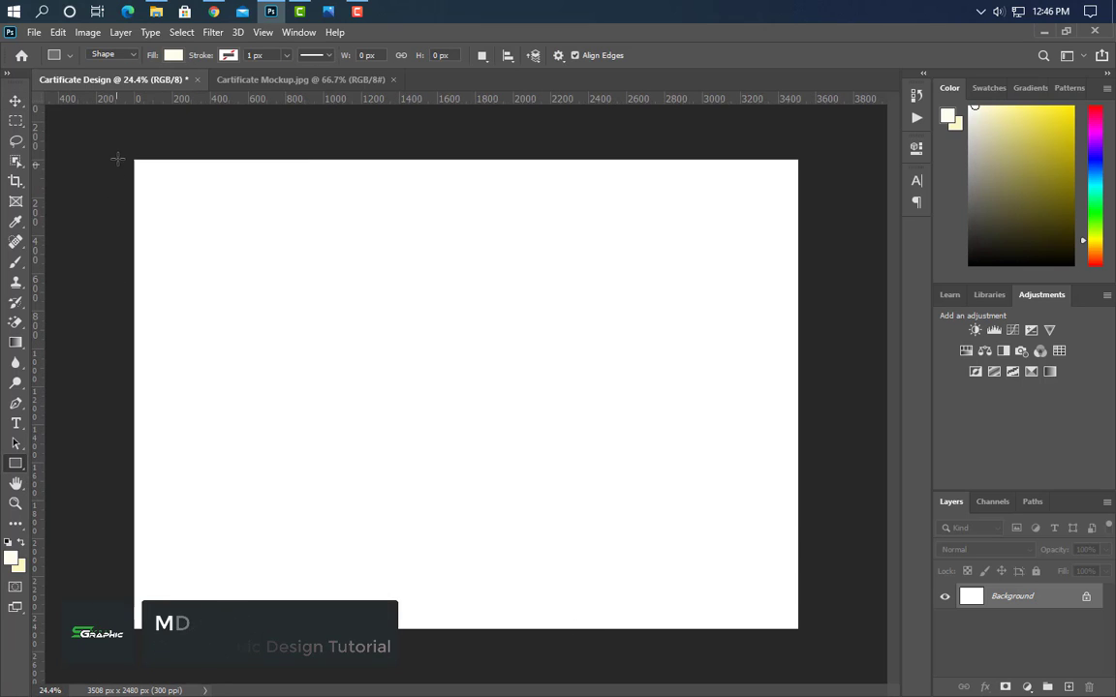
drag(123, 151, 821, 635)
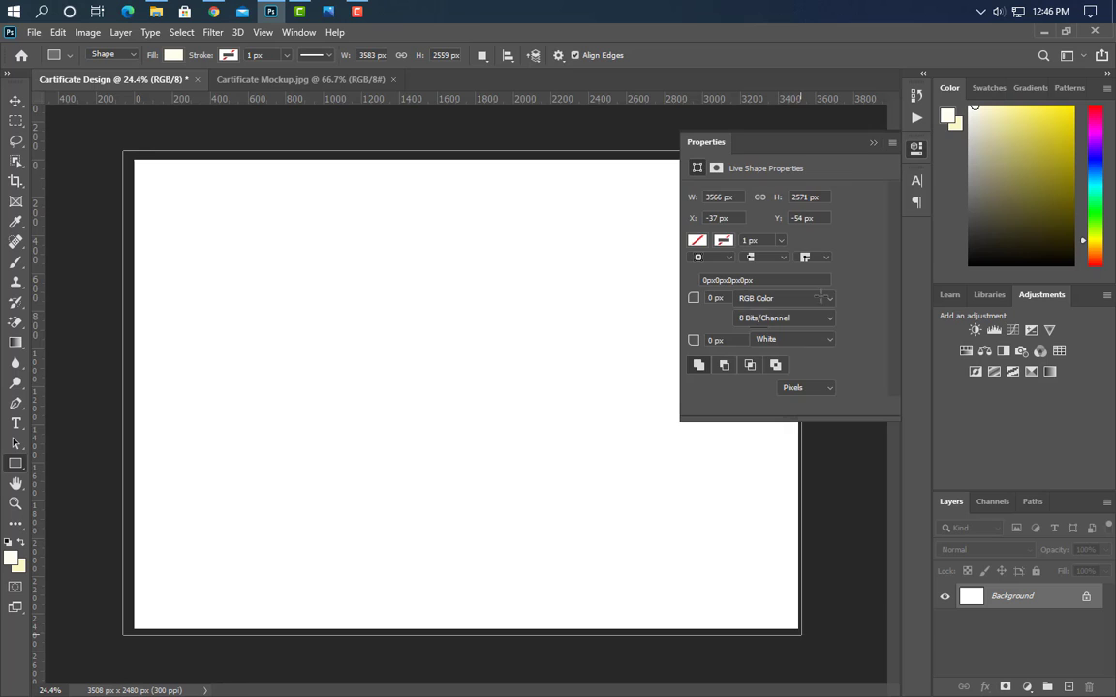
click(873, 142)
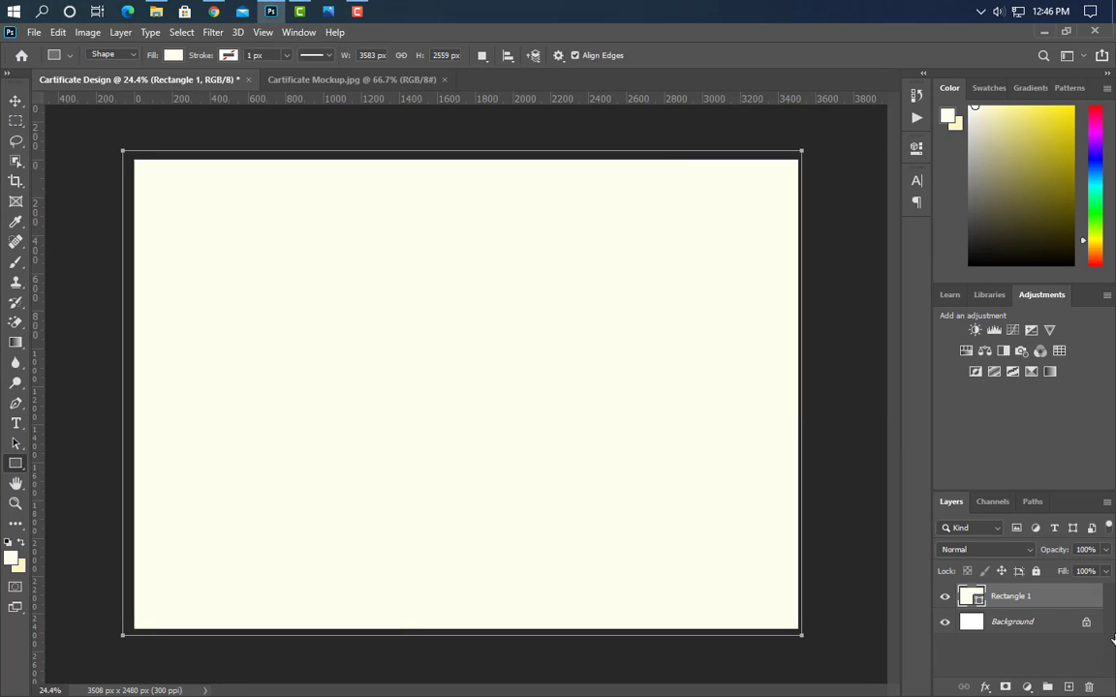
Step: Add a linear Gradient Overlay to the page-covering rectangle and remove the gradient's middle colour stop, keeping the two pale yellow end stops
double_click(1056, 598)
click(571, 276)
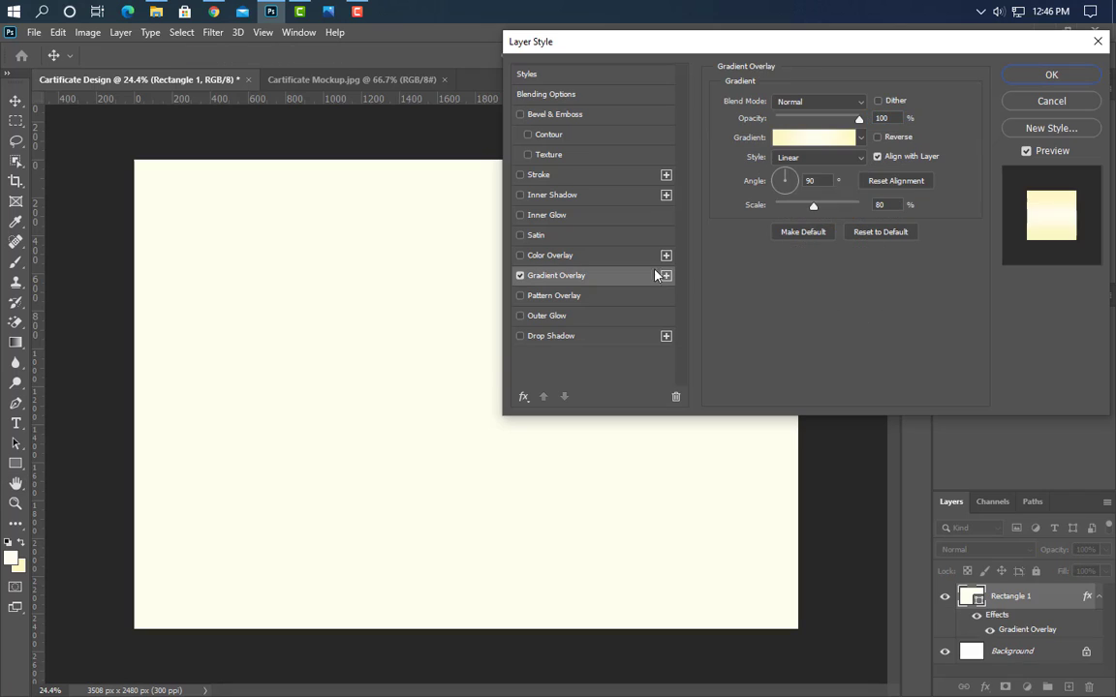
click(818, 137)
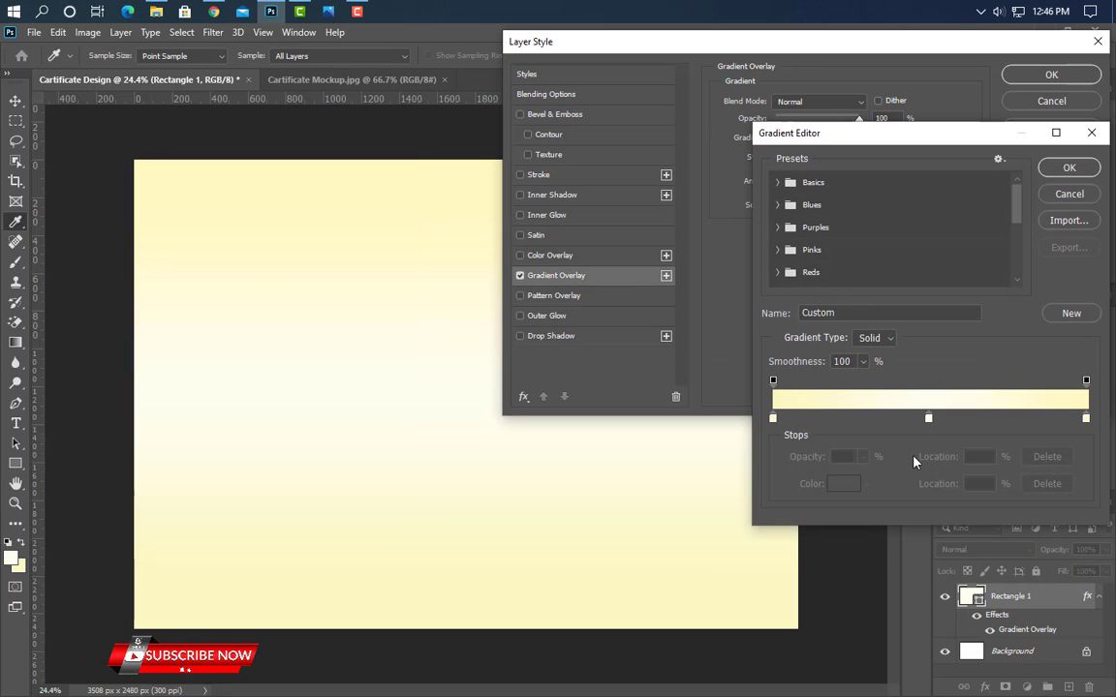
drag(928, 419, 930, 484)
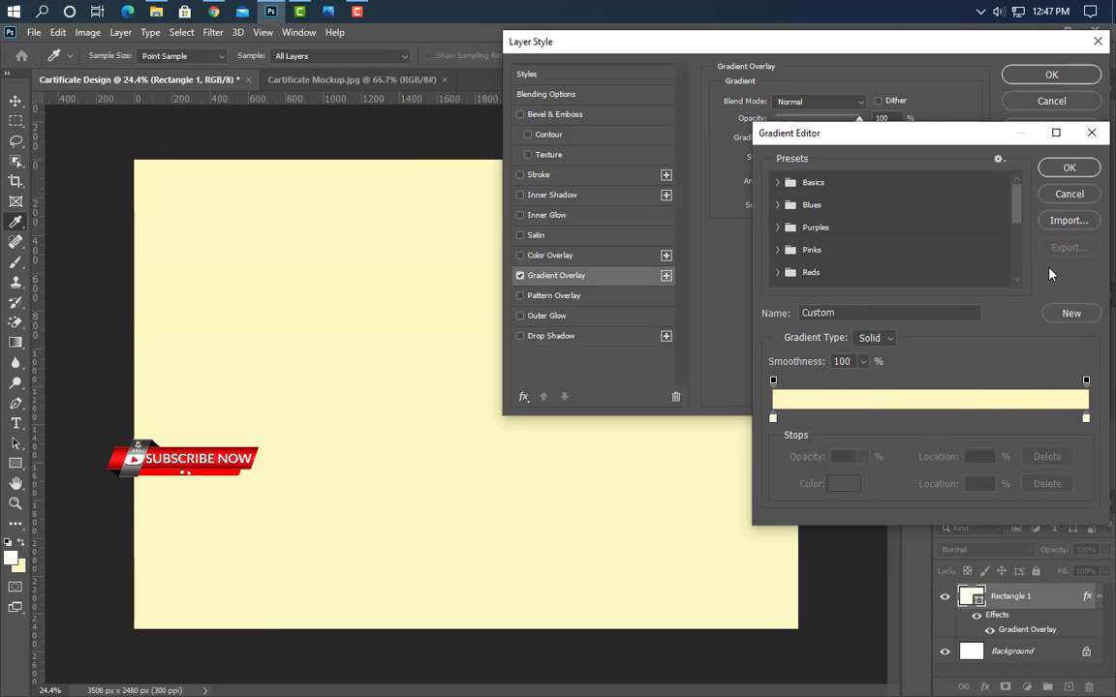
click(1066, 168)
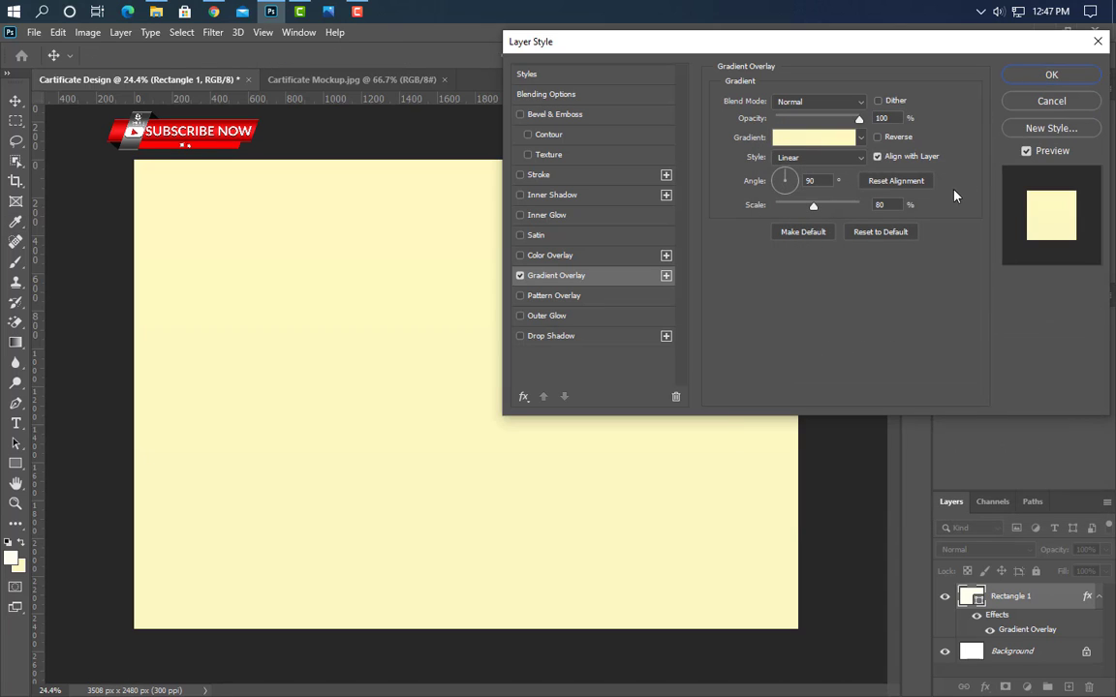
click(1052, 76)
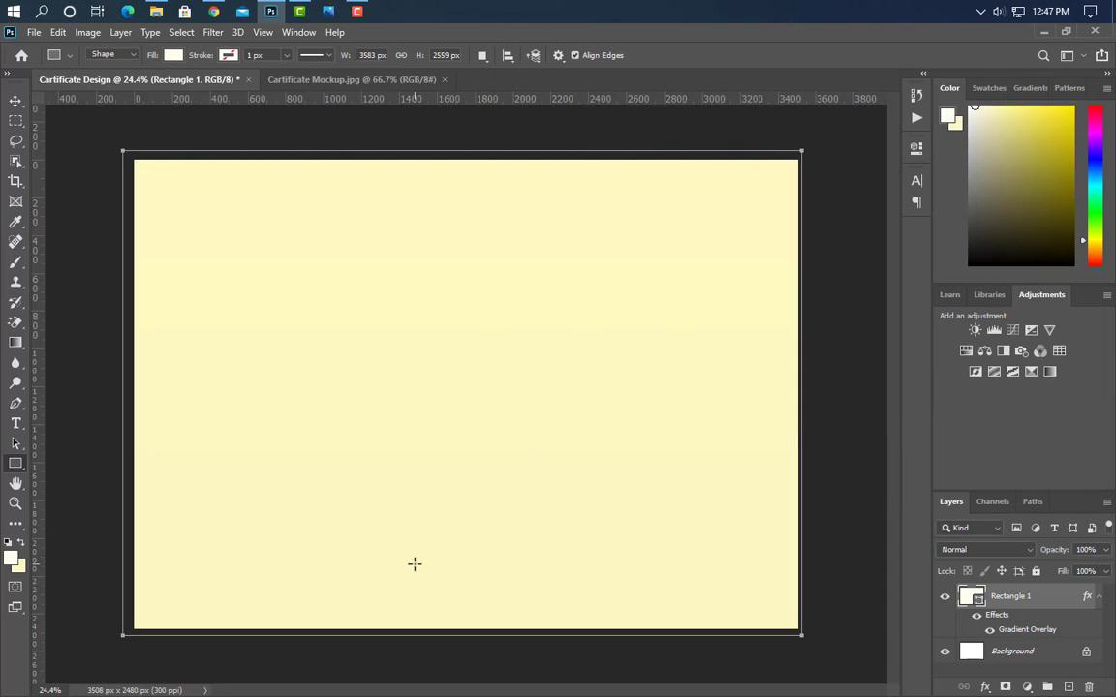
Step: On a new layer, draw a filled Pen tool shape of about 3258 x 2558 px covering the page's upper-left area with a diagonal edge
click(15, 403)
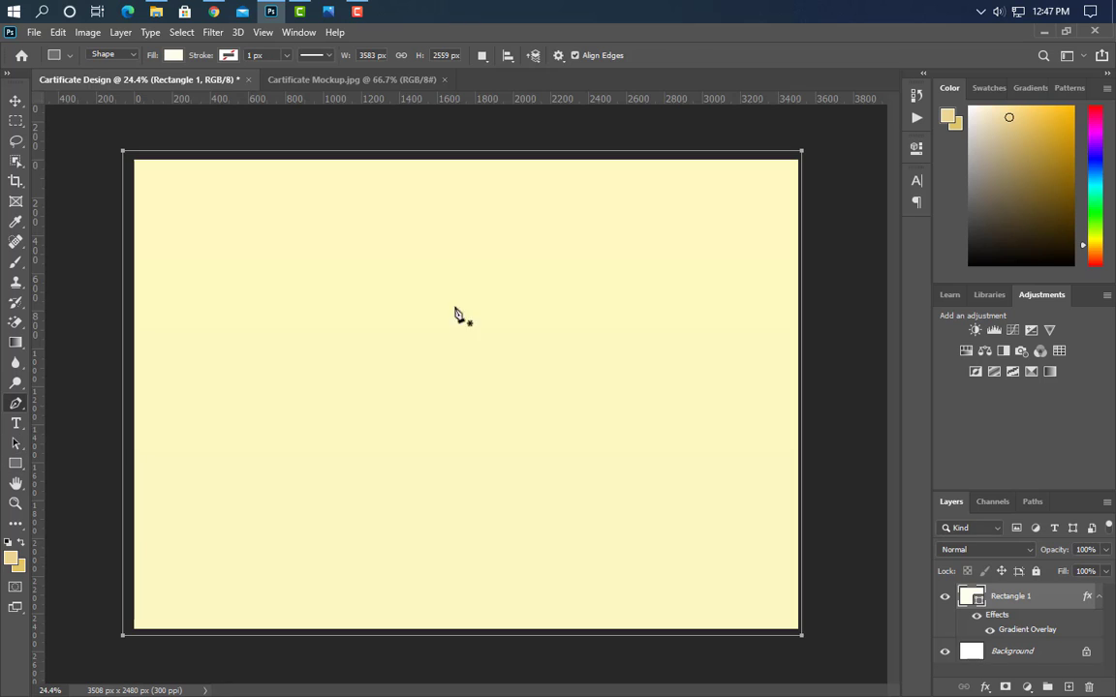
click(1069, 687)
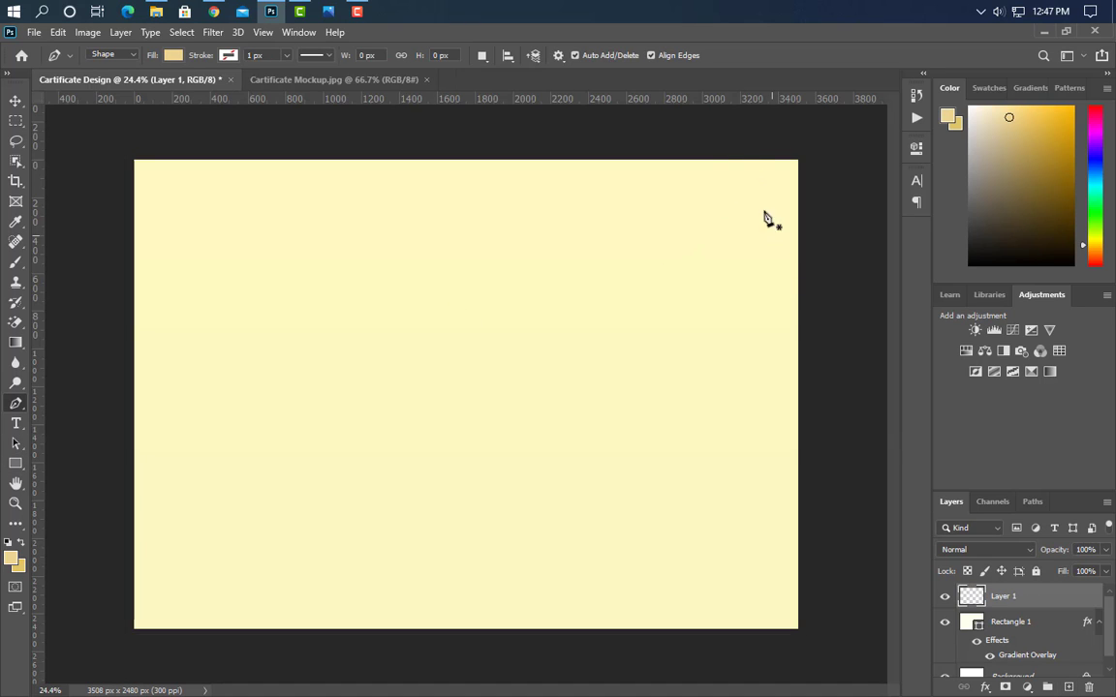
click(726, 158)
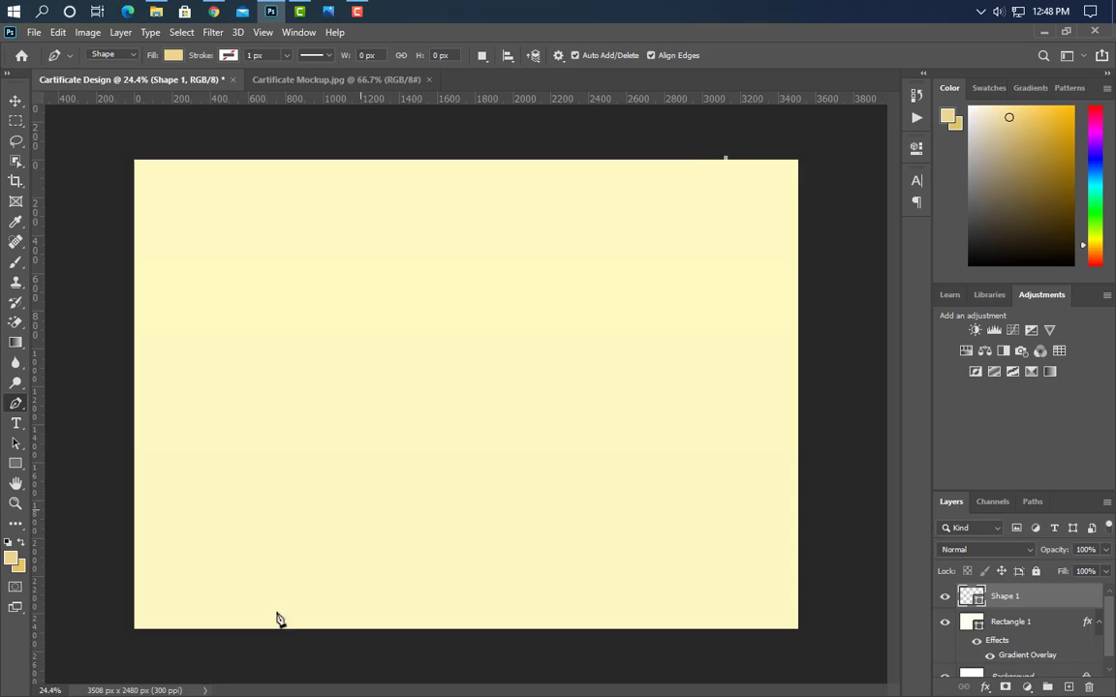
click(211, 631)
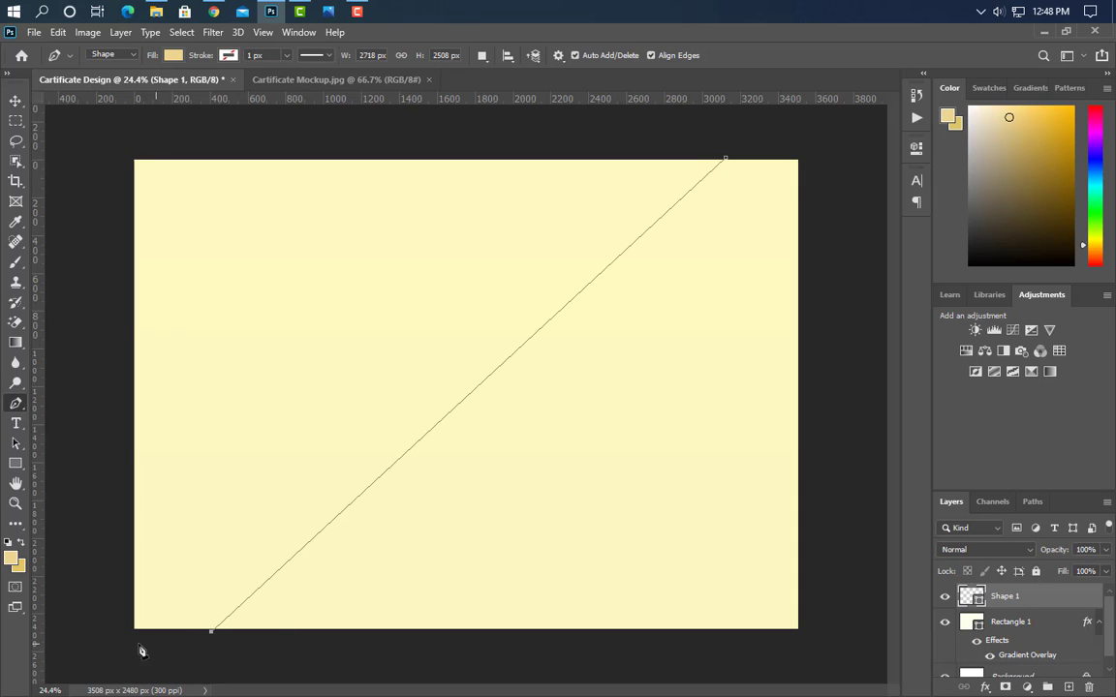
click(110, 634)
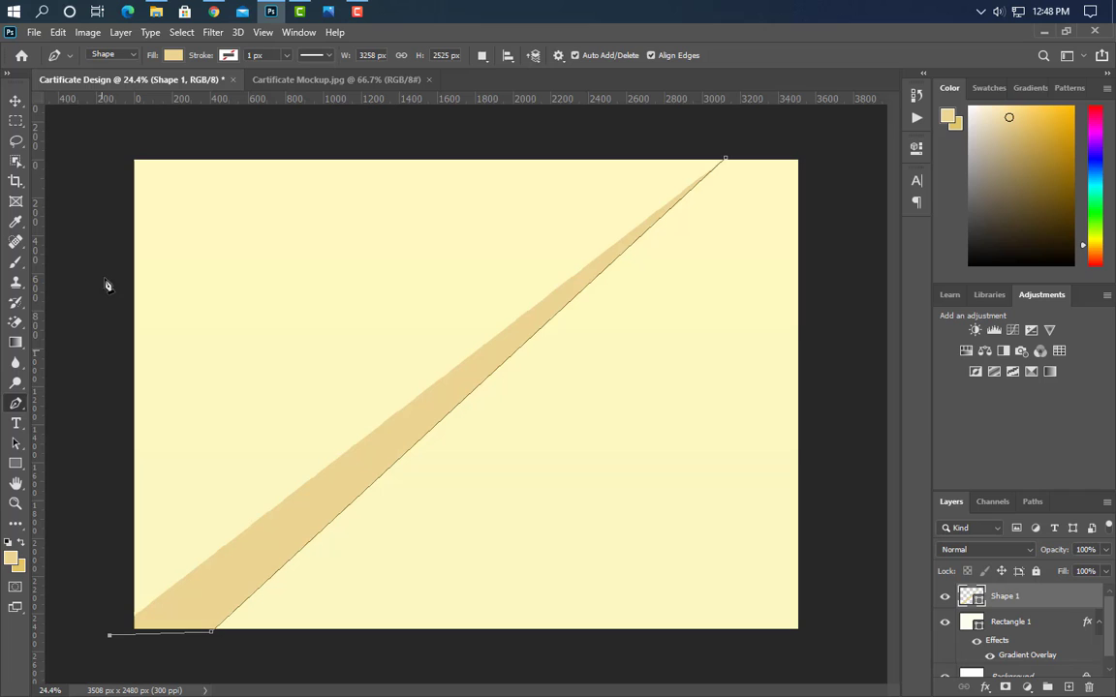
click(121, 154)
click(726, 158)
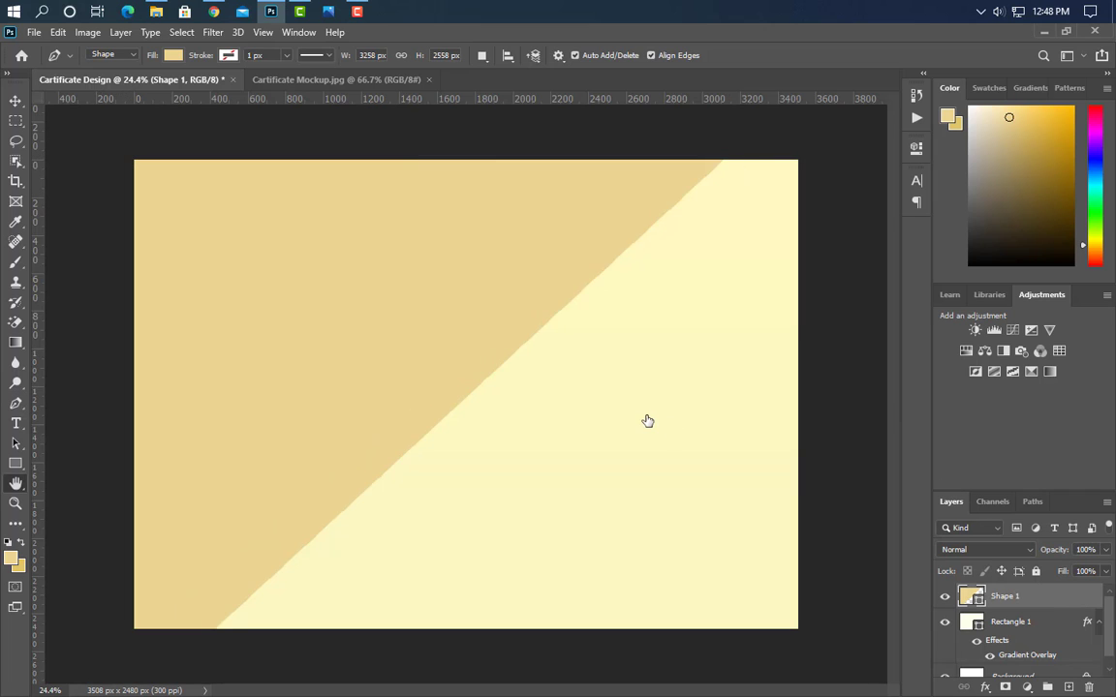
Step: Add a Gradient Overlay to the diagonal shape and set the gradient's starting colour stop to e0c667
click(605, 282)
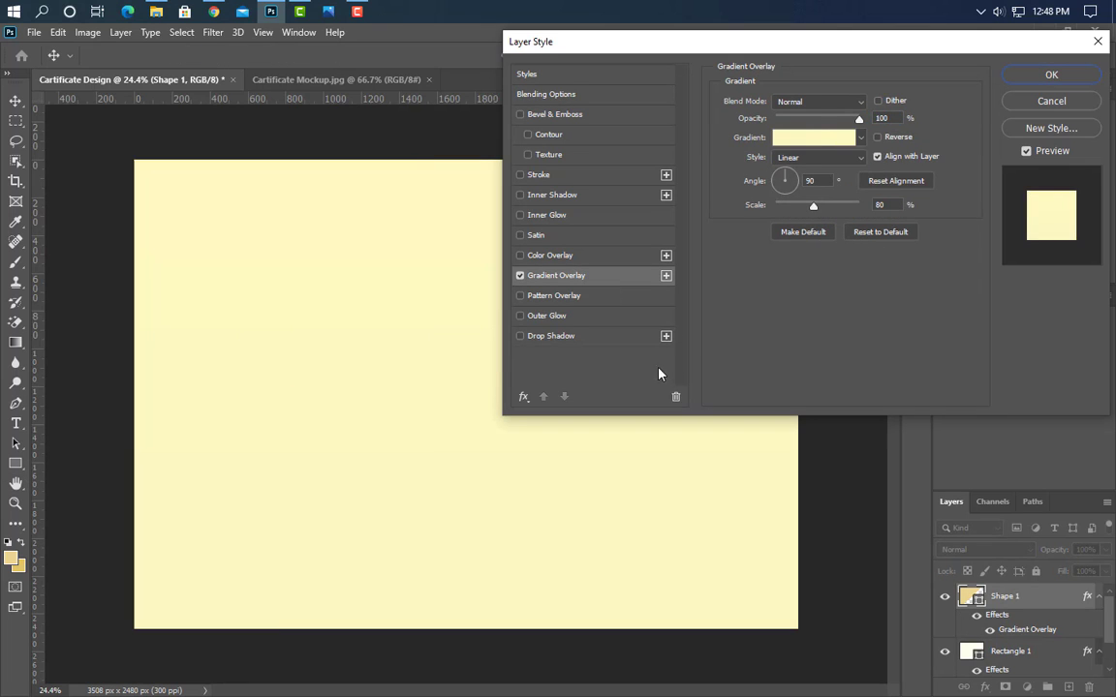
click(804, 136)
click(774, 418)
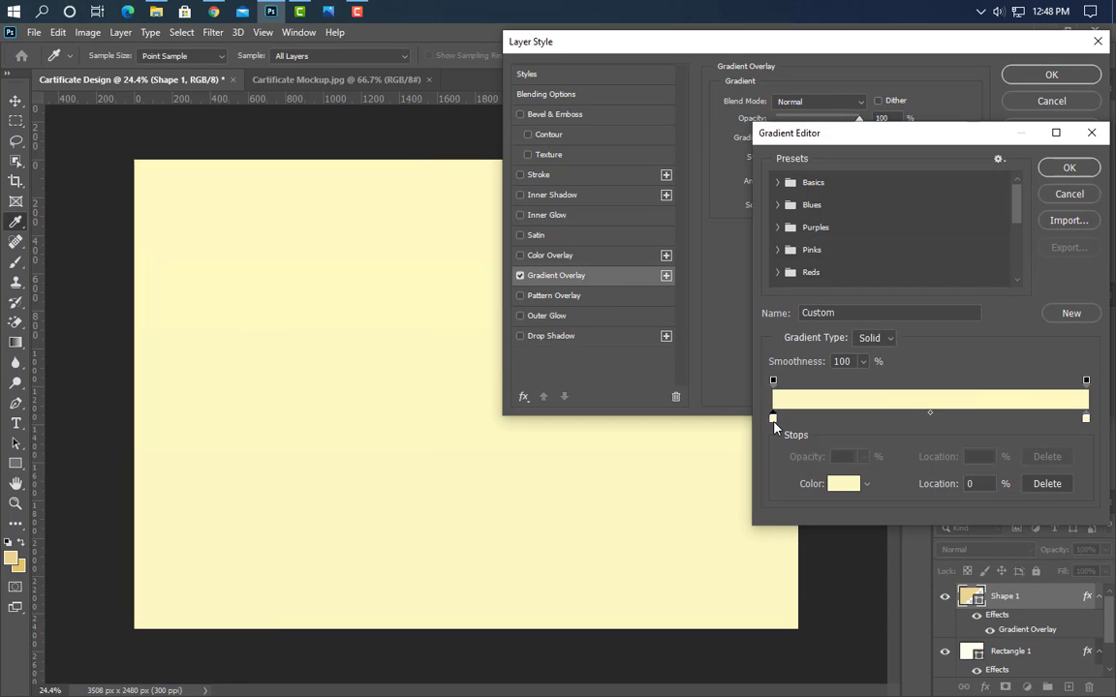
double_click(774, 417)
click(24, 564)
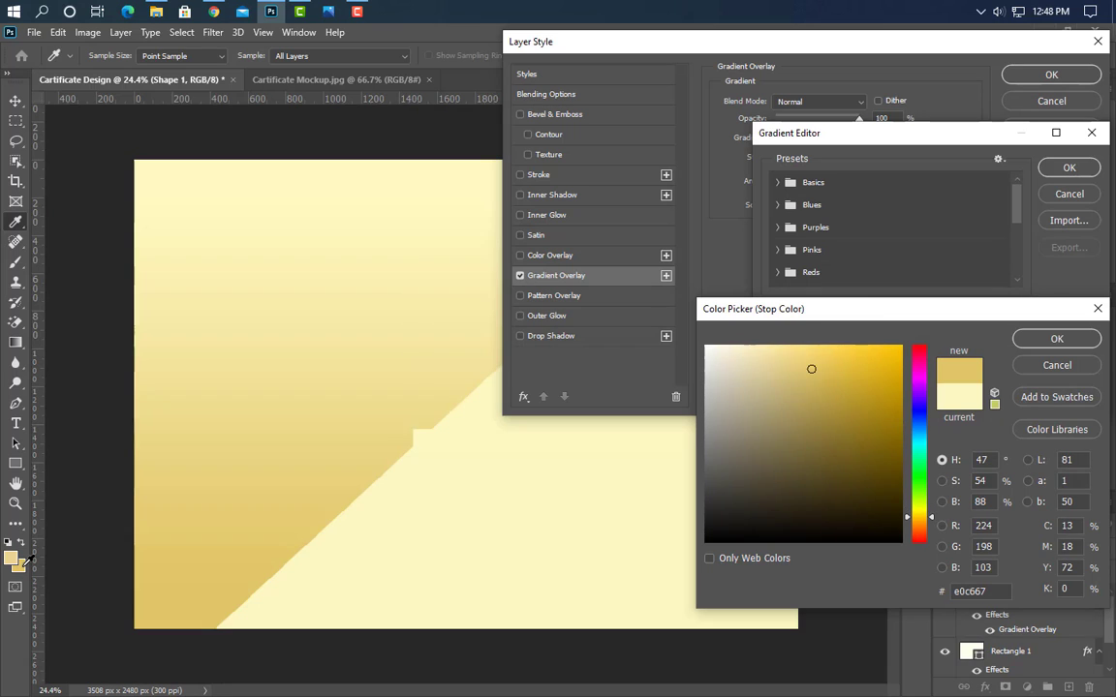
click(1056, 339)
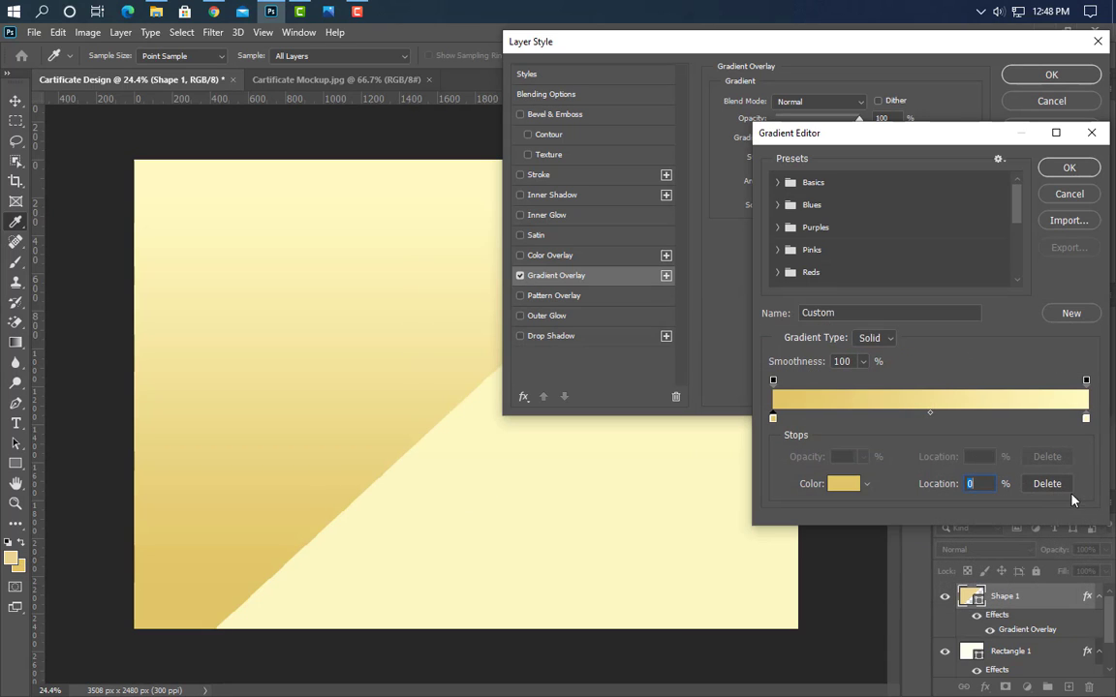
Step: Set the end colour stop of the diagonal shape's gradient to ecd591 and apply the layer style
click(1086, 418)
double_click(1085, 418)
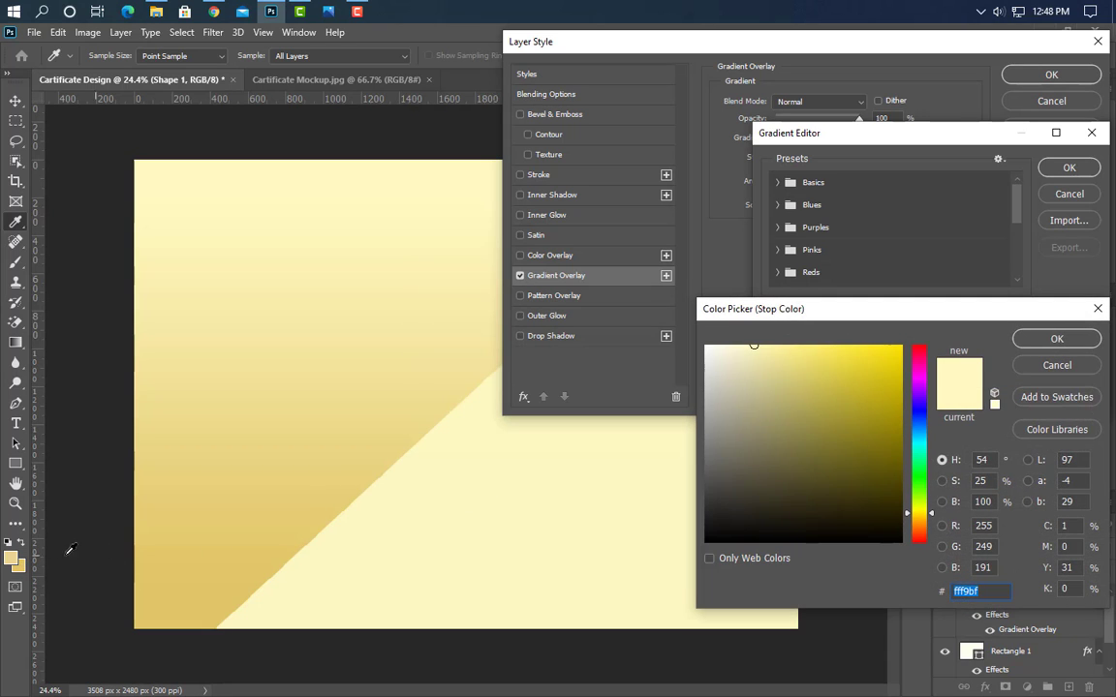
click(224, 504)
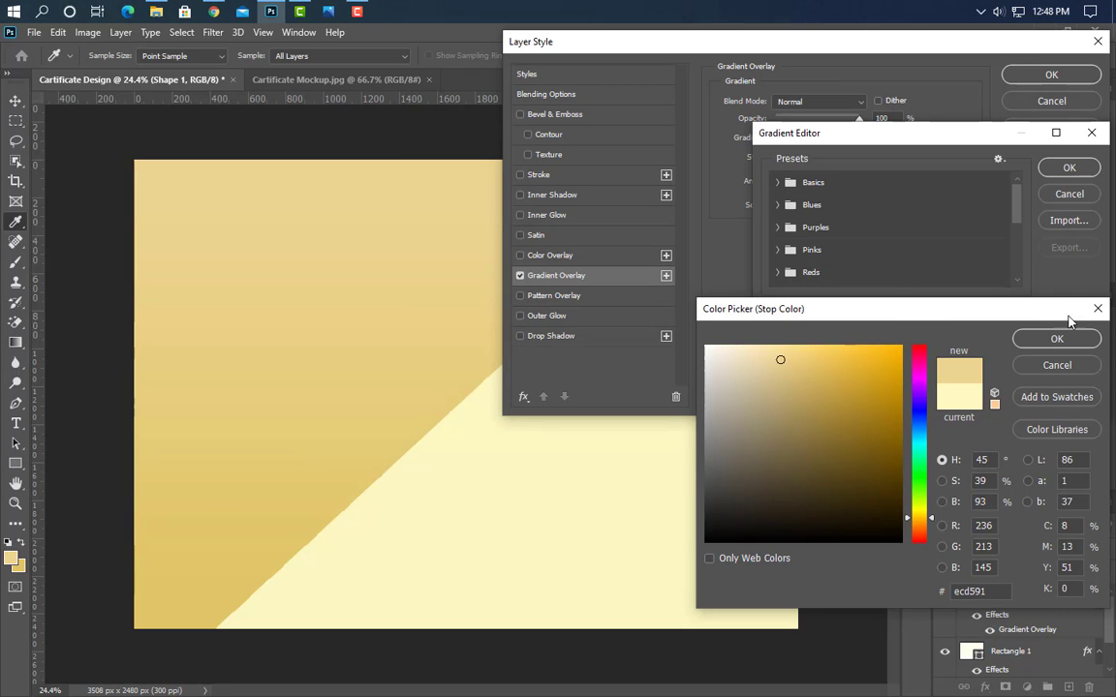
click(1056, 339)
click(1069, 167)
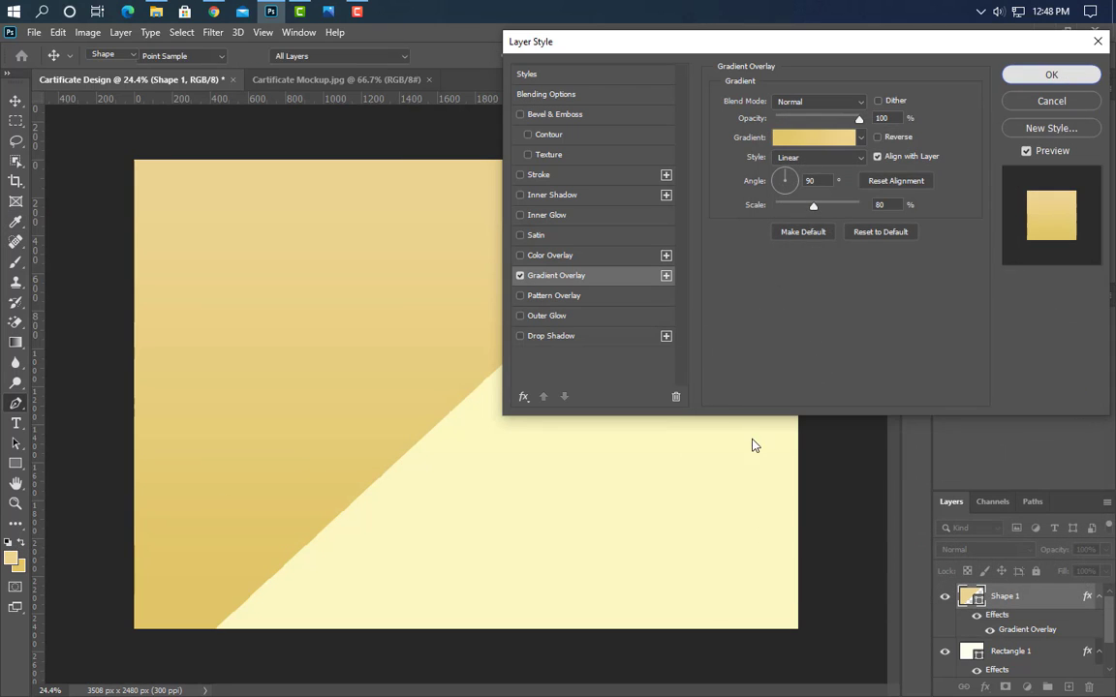
key(Return)
key(v)
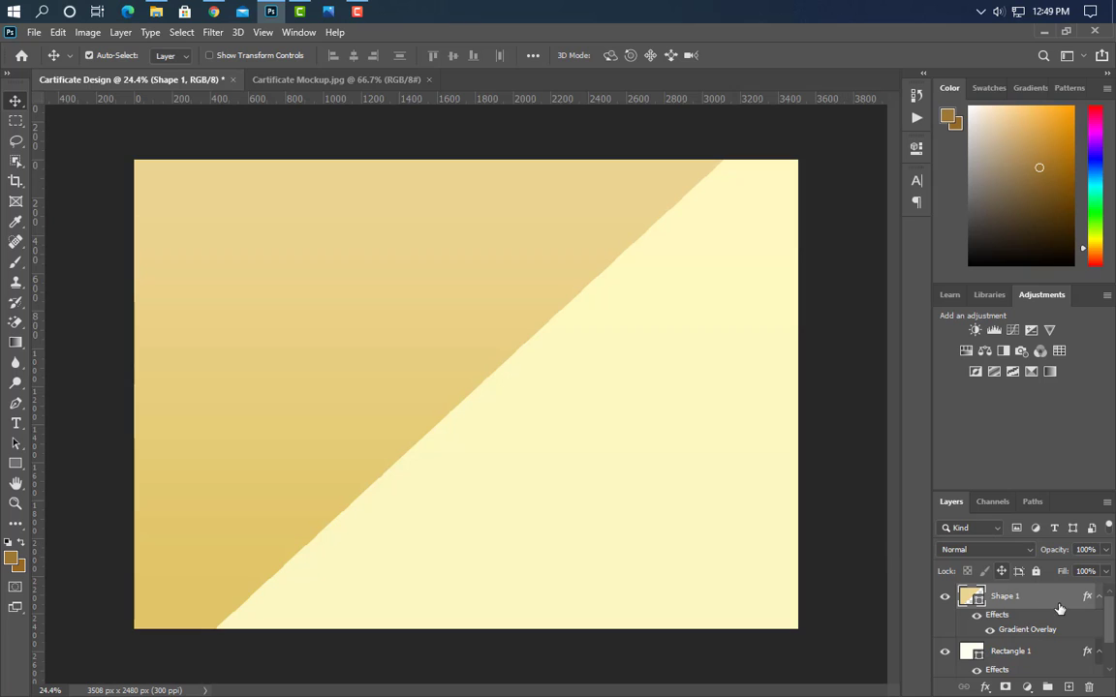
Step: Duplicate the Shape 1 layer and set the starting colour stop of the copy's Gradient Overlay to 966b27
drag(1065, 631, 1068, 687)
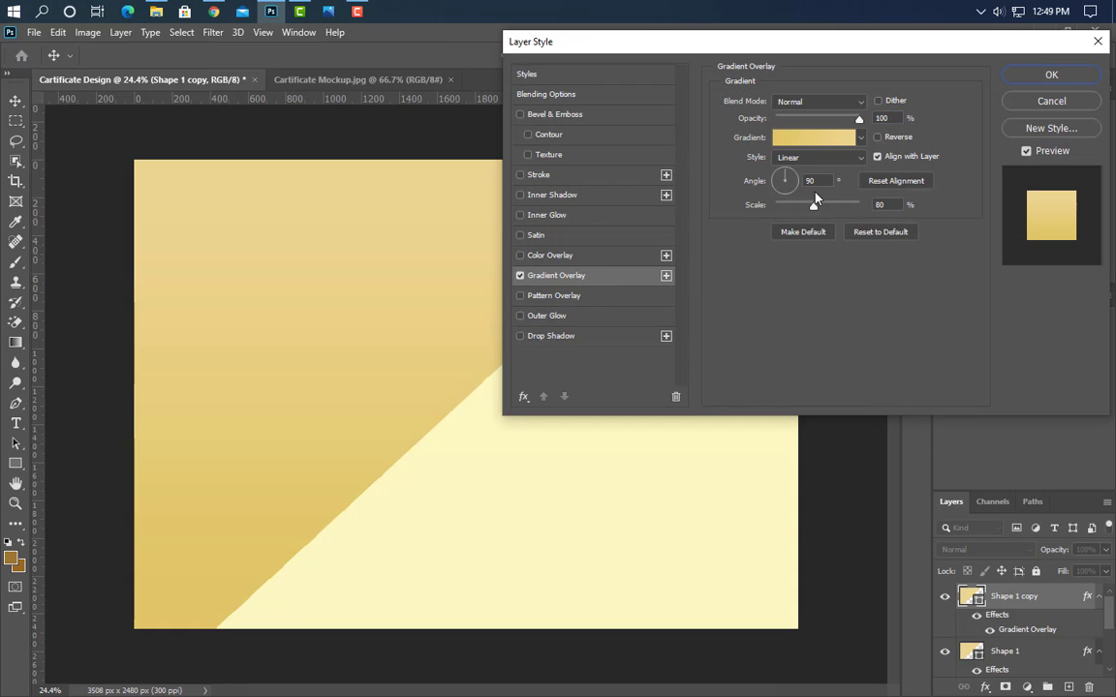
click(814, 136)
double_click(773, 419)
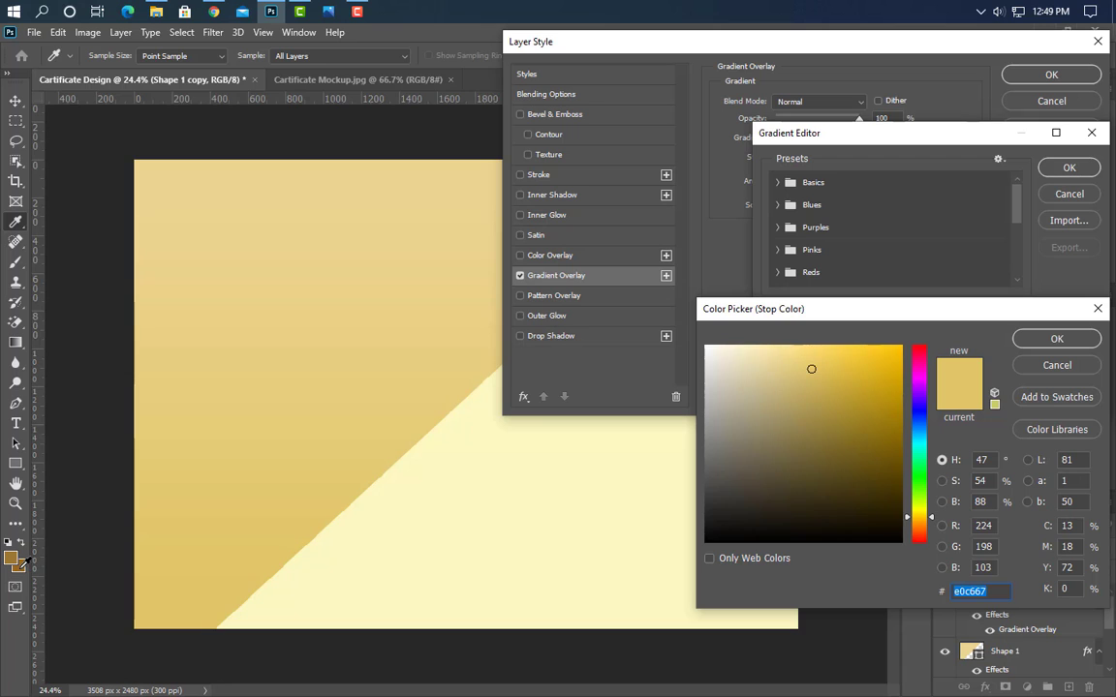
text(966b27)
click(1045, 340)
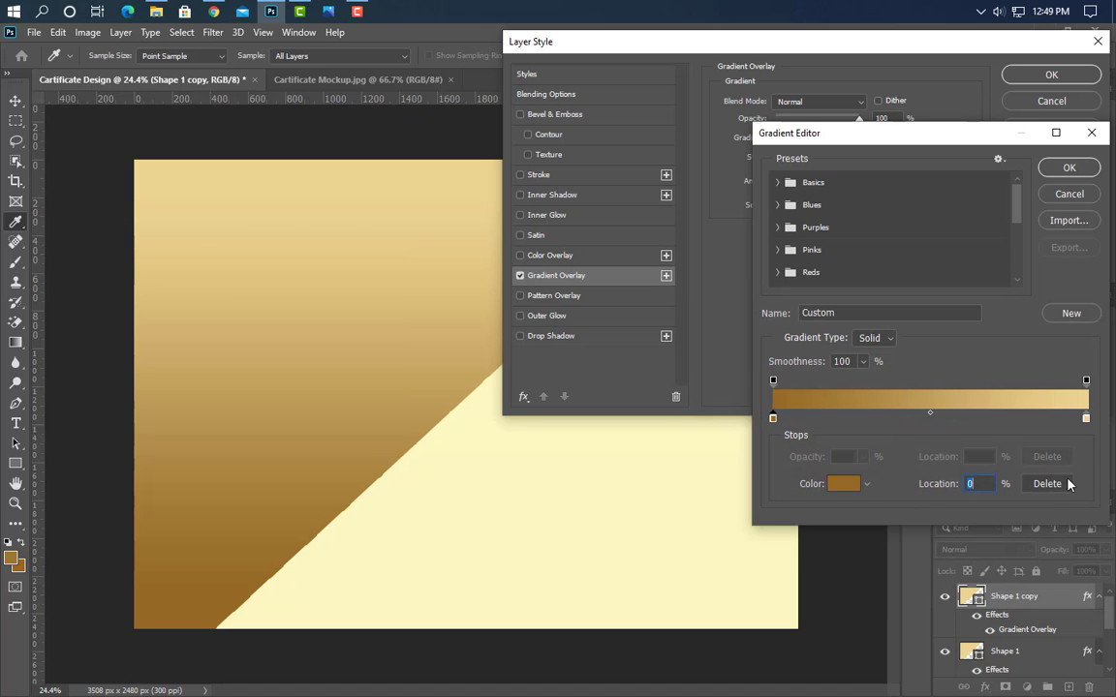
Step: Set the end colour stop of the duplicated shape's gradient to 9d7834 and accept the gradient
double_click(1086, 420)
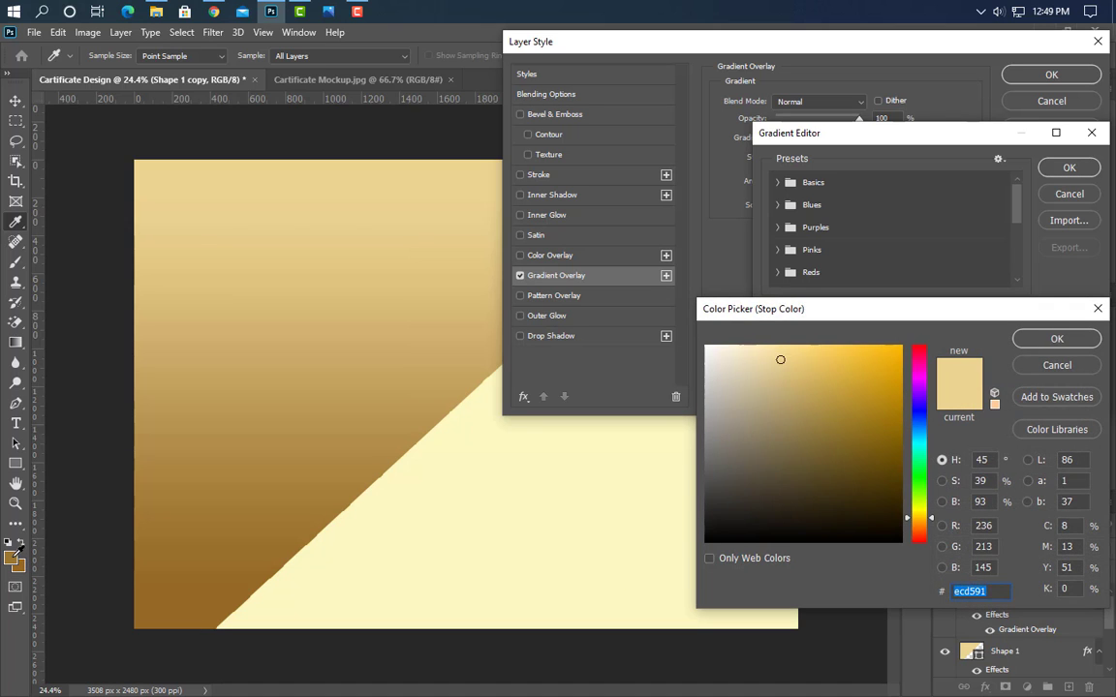
click(837, 420)
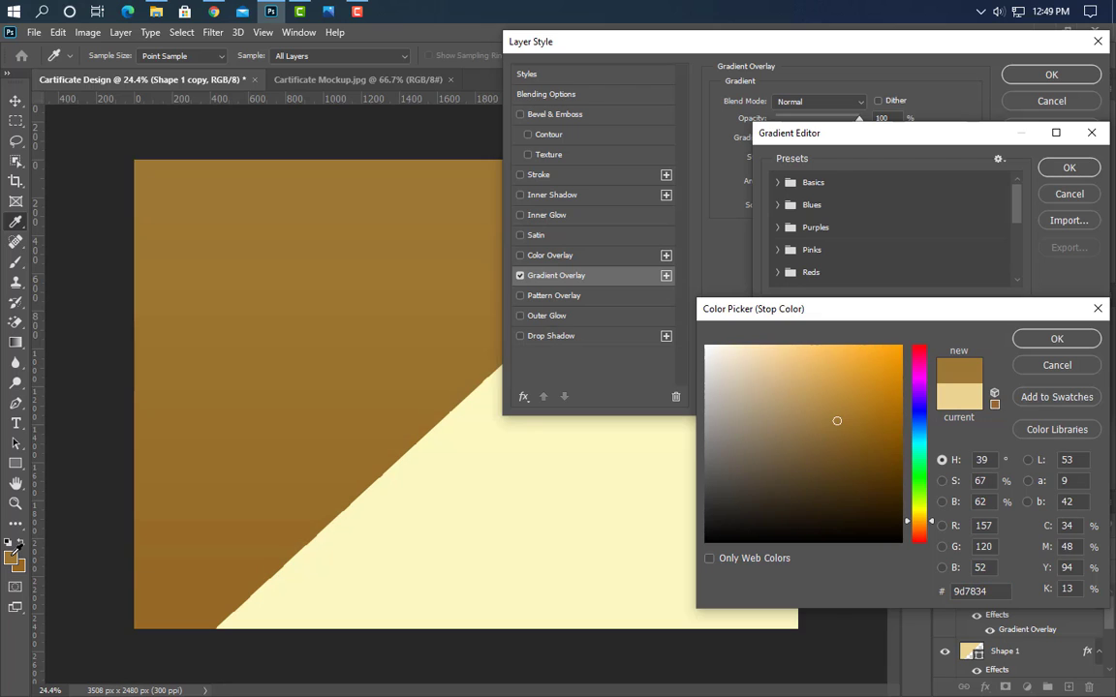
click(1048, 342)
click(1067, 169)
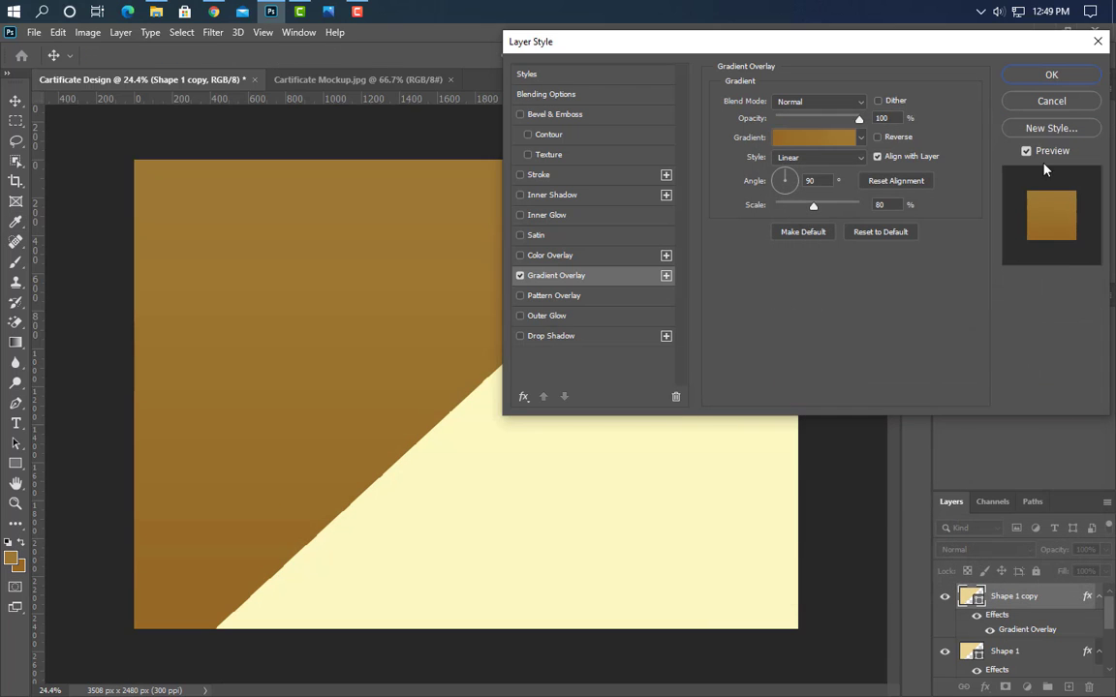
Step: Apply the layer style and shift Shape 1 copy left until its diagonal edge meets the canvas's lower-left corner
click(1053, 75)
key(shift+Left)
key(shift+Left)
key(shift+Left)
key(shift+Left)
key(shift+Left)
key(shift+Left)
key(shift+Left)
key(shift+Left)
key(shift+Left)
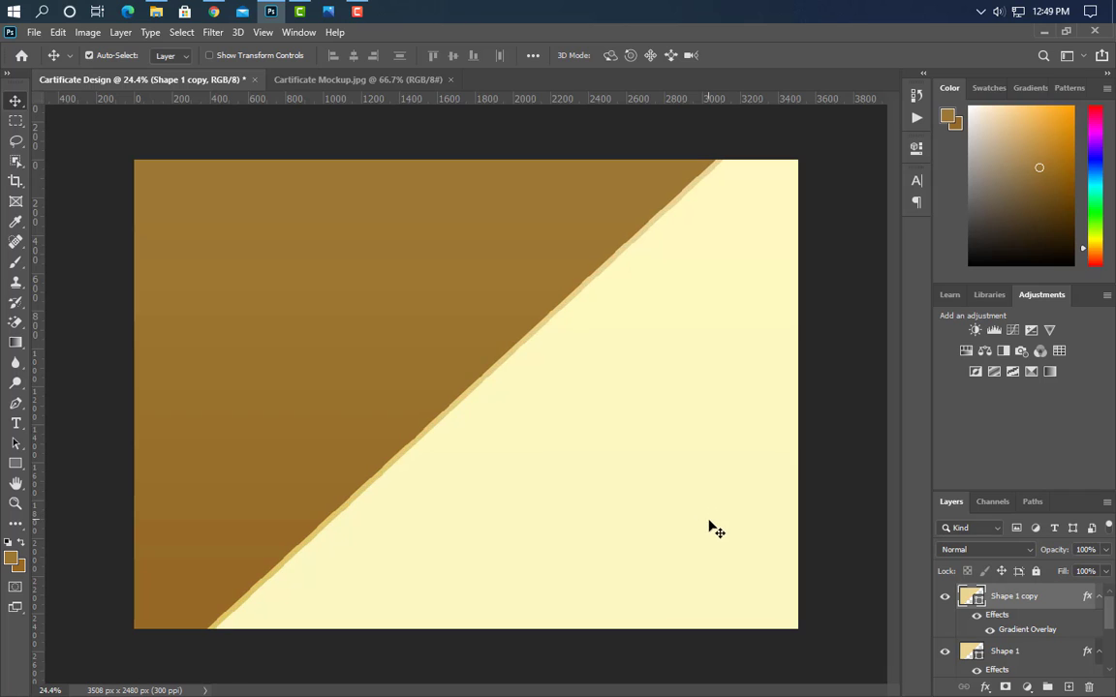
key(shift+Left)
key(shift+Left)
key(shift+Left)
key(shift+Left)
key(shift+Left)
key(shift+Left)
key(shift+Left)
key(shift+Left)
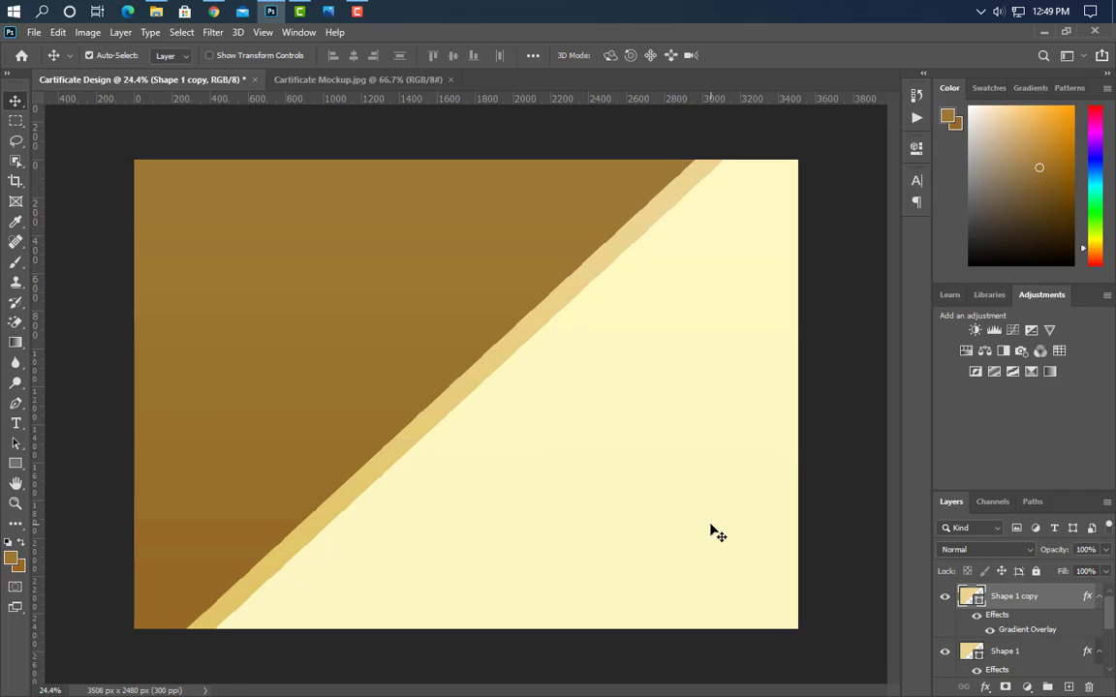
key(shift+Left)
key(shift+Left)
key(shift+Left)
key(shift+Left)
key(shift+Left)
key(shift+Left)
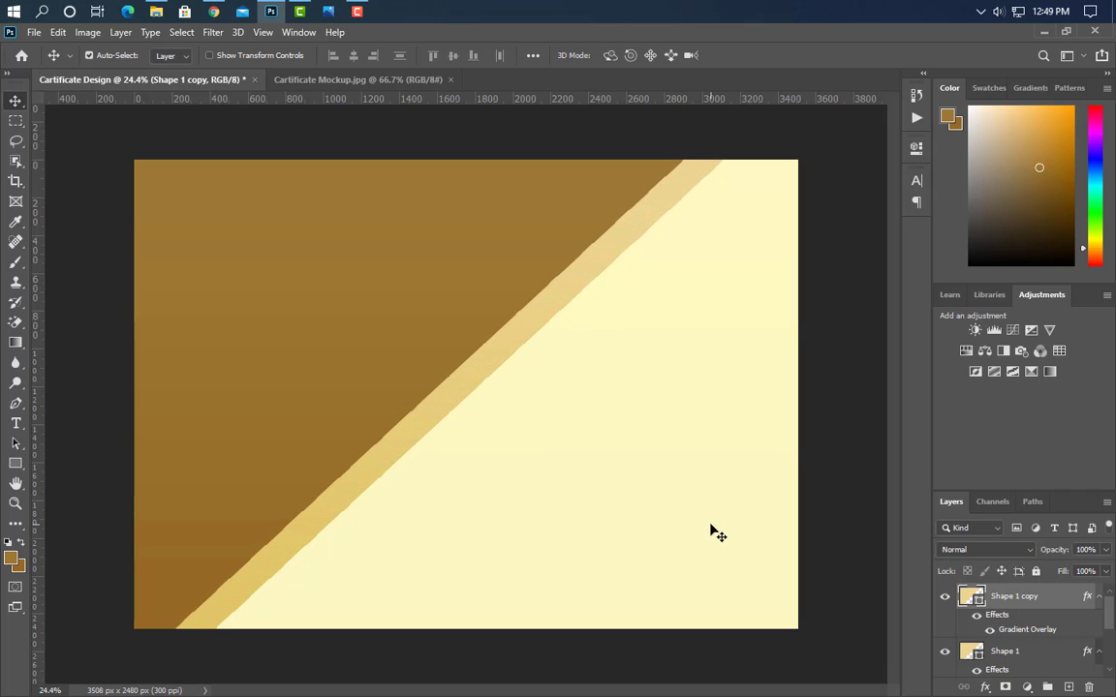
key(shift+Left)
key(shift+Left)
key(shift+Left)
key(shift+Left)
key(shift+Left)
key(shift+Left)
key(shift+Left)
key(shift+Left)
key(shift+Left)
key(shift+Left)
key(shift+Left)
key(shift+Left)
key(shift+Left)
key(shift+Left)
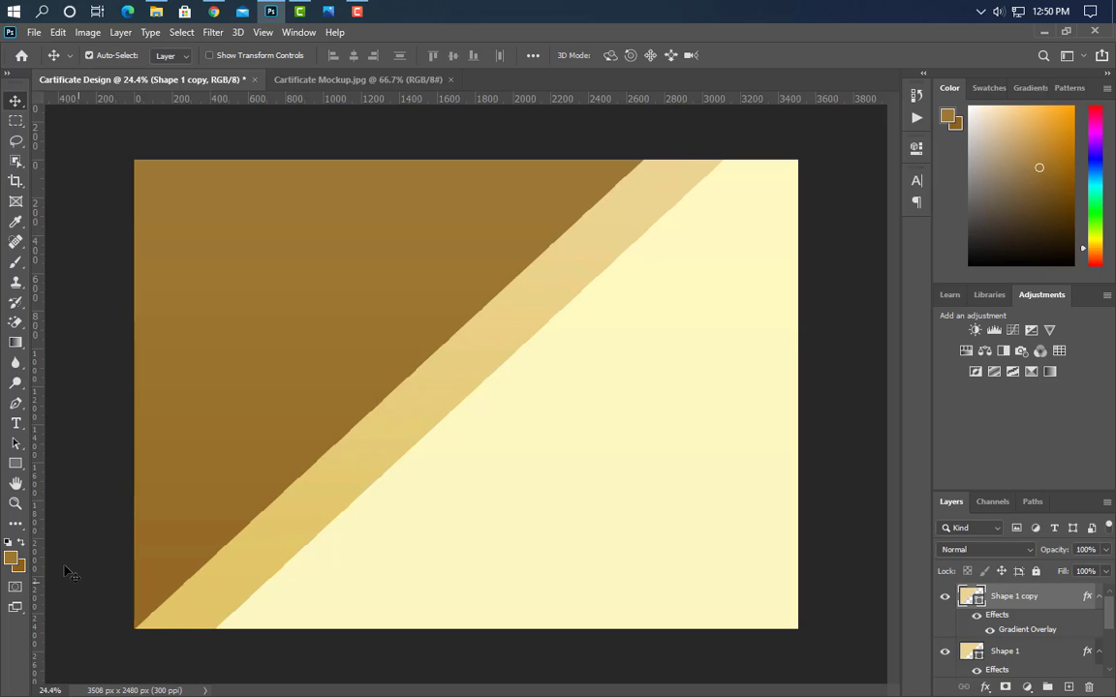
Step: Draw a thin horizontal rectangle about 2072 px wide and 120 px high across the diagonal shapes on a new layer
click(15, 463)
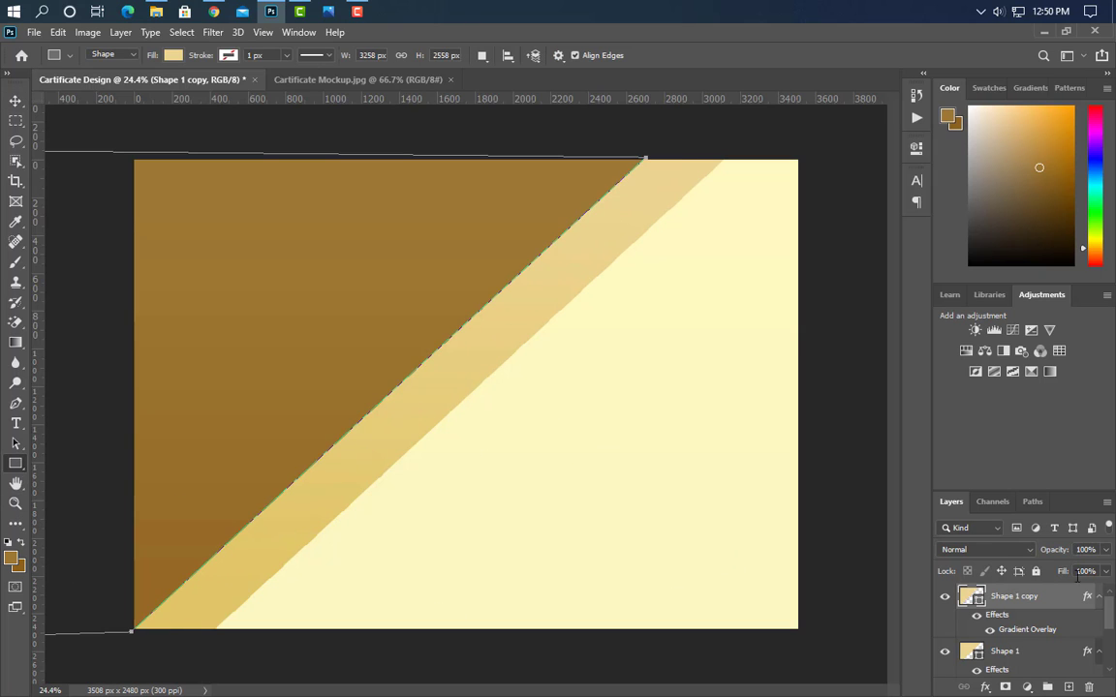
click(1068, 686)
drag(288, 424, 680, 447)
click(874, 143)
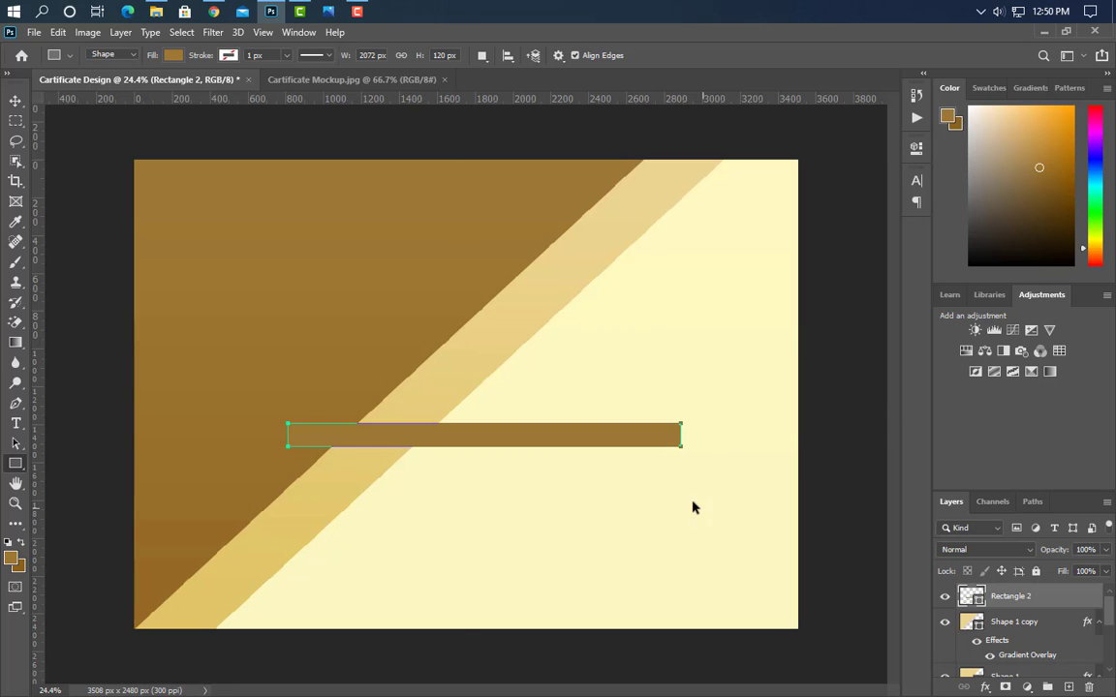
Step: Rotate the thin rectangle to -42.50° and place it along the brown shape's diagonal edge
key(ctrl+t)
drag(705, 466, 710, 309)
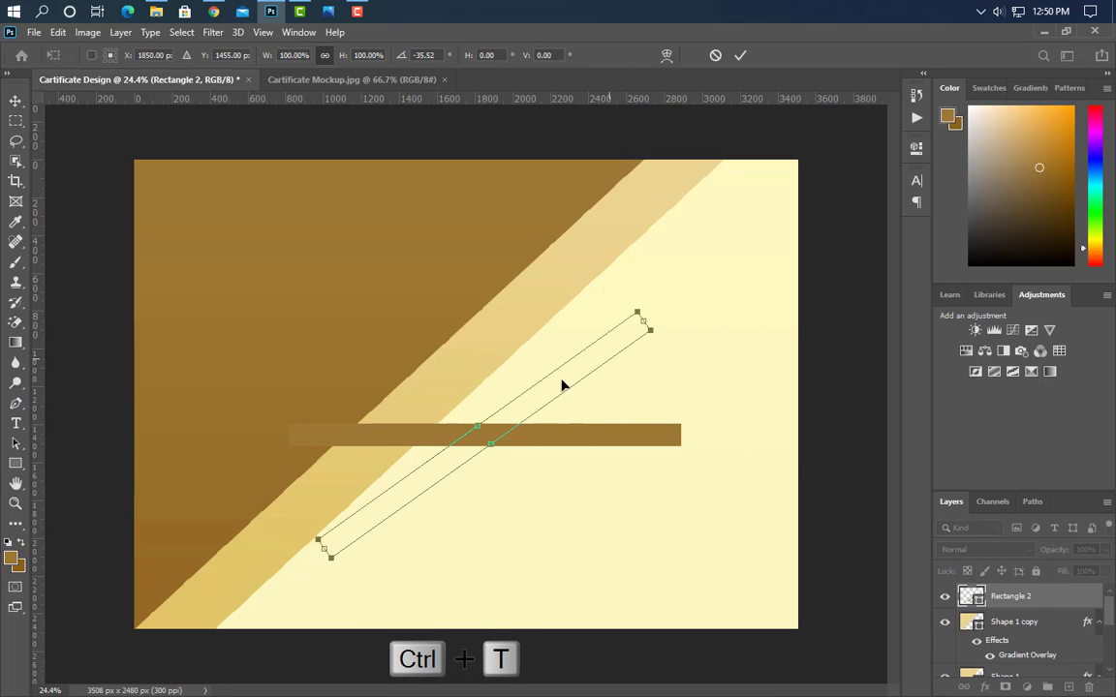
drag(548, 385, 529, 262)
drag(668, 236, 667, 206)
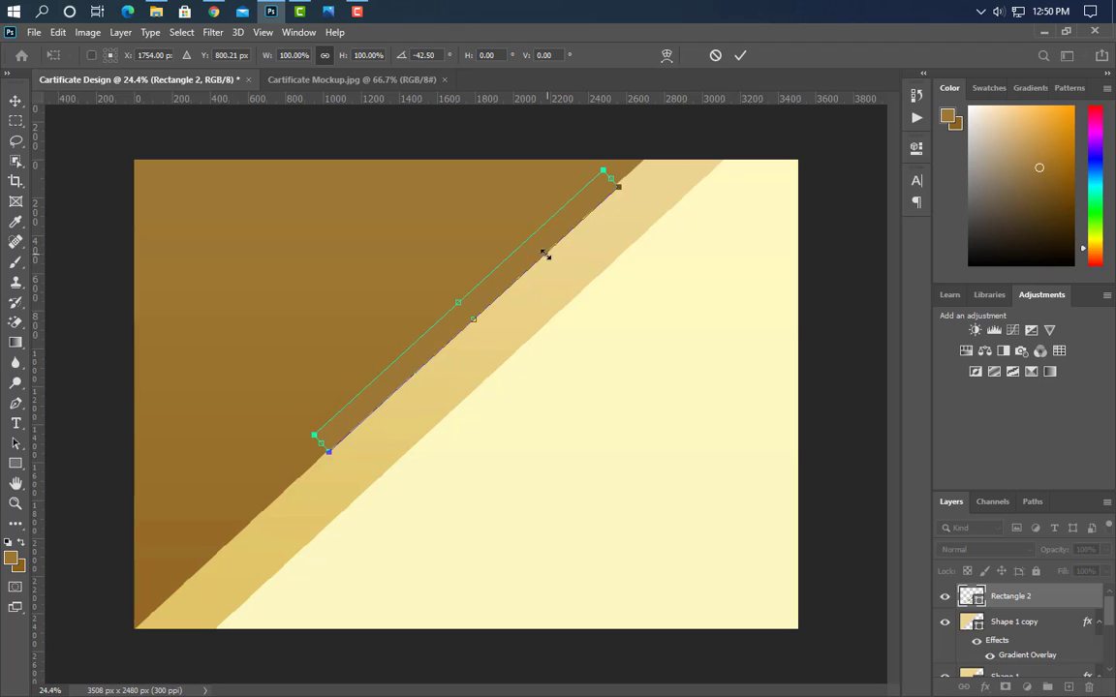
Step: Move the rotated bar past the canvas's upper edge, reduce its height to 83.66%, and apply the transform as a regular path
drag(538, 242, 582, 192)
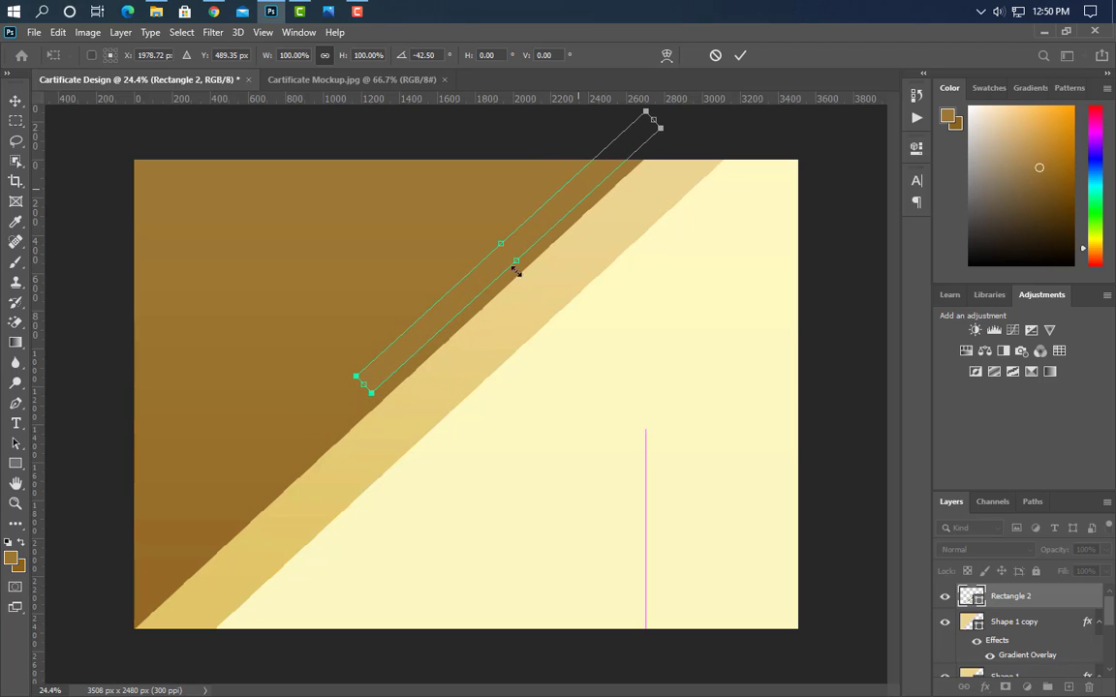
drag(502, 243, 508, 247)
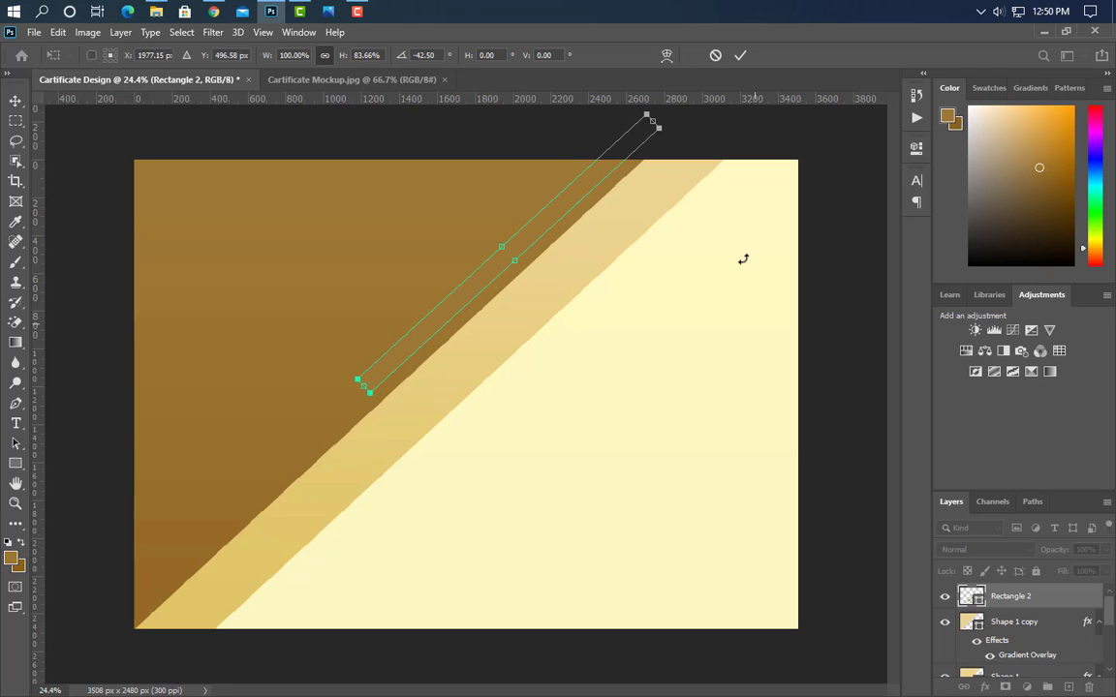
key(Return)
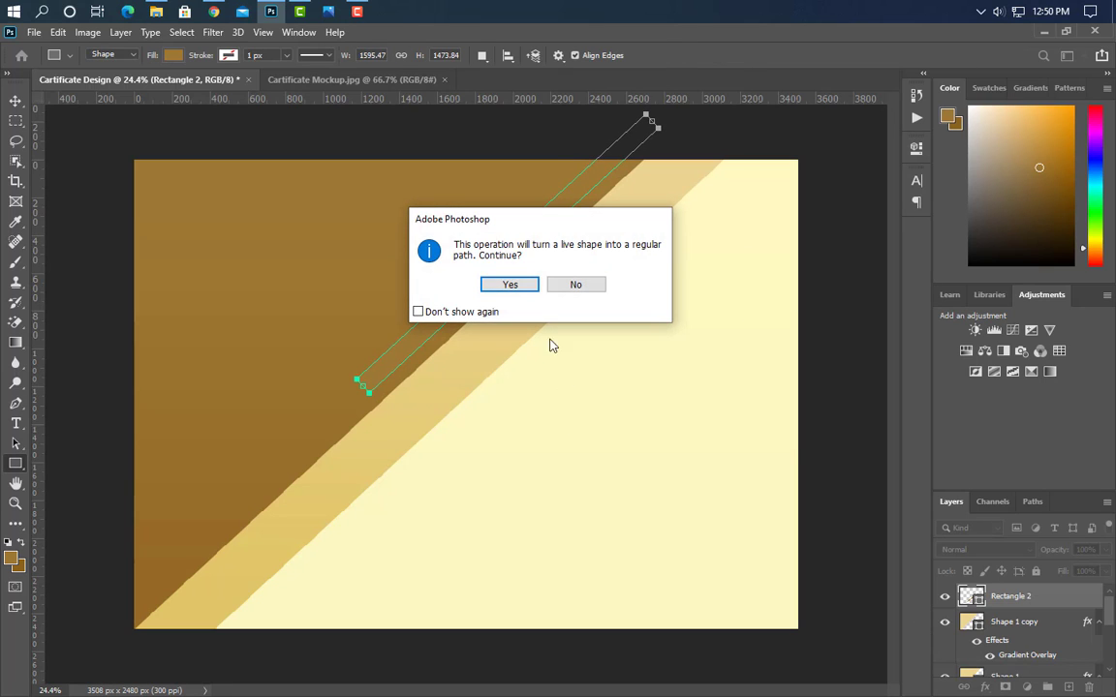
click(520, 288)
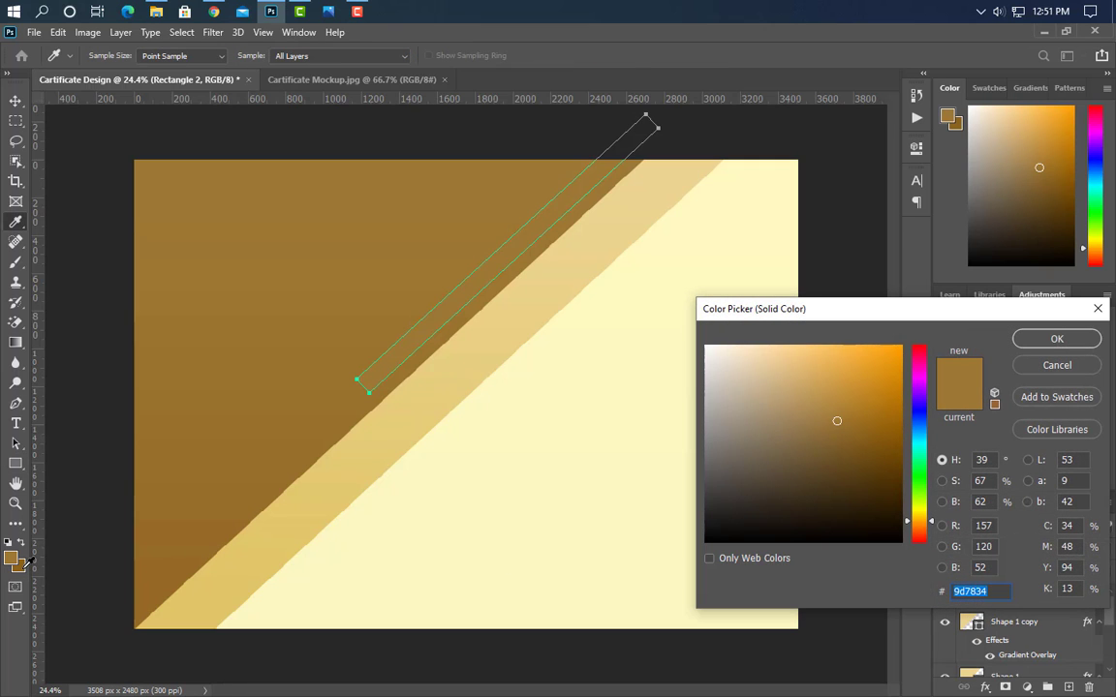
Step: Recolour the diagonal bar to 8c641e and nudge it slightly left, away from the brown shape's edge
click(180, 560)
click(1055, 344)
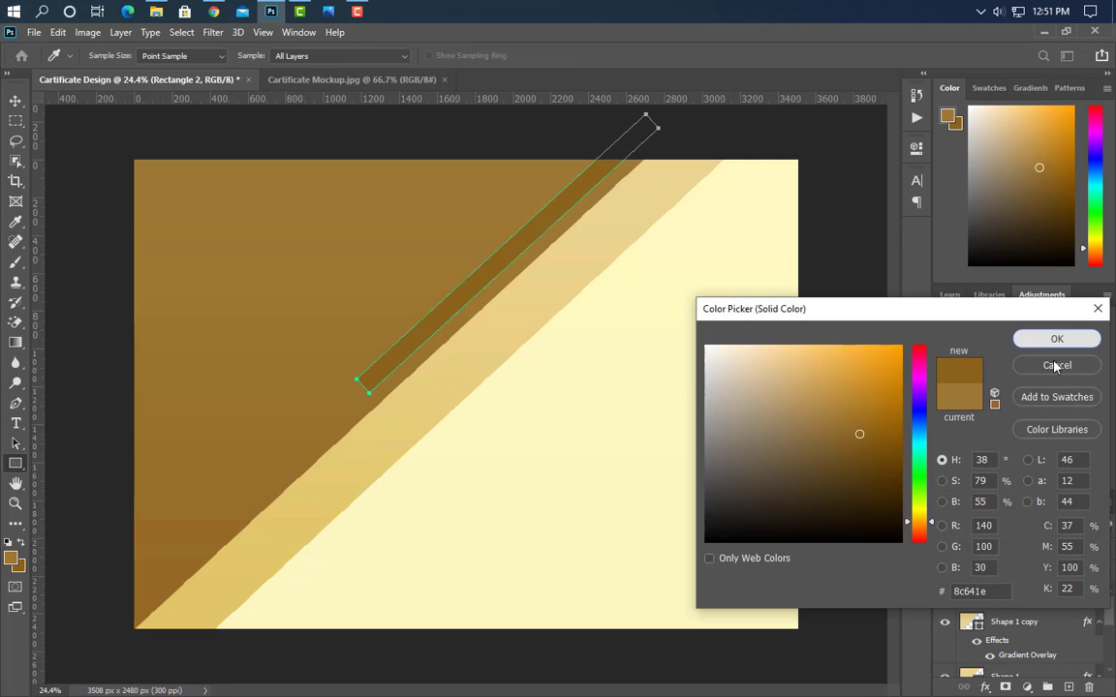
click(15, 102)
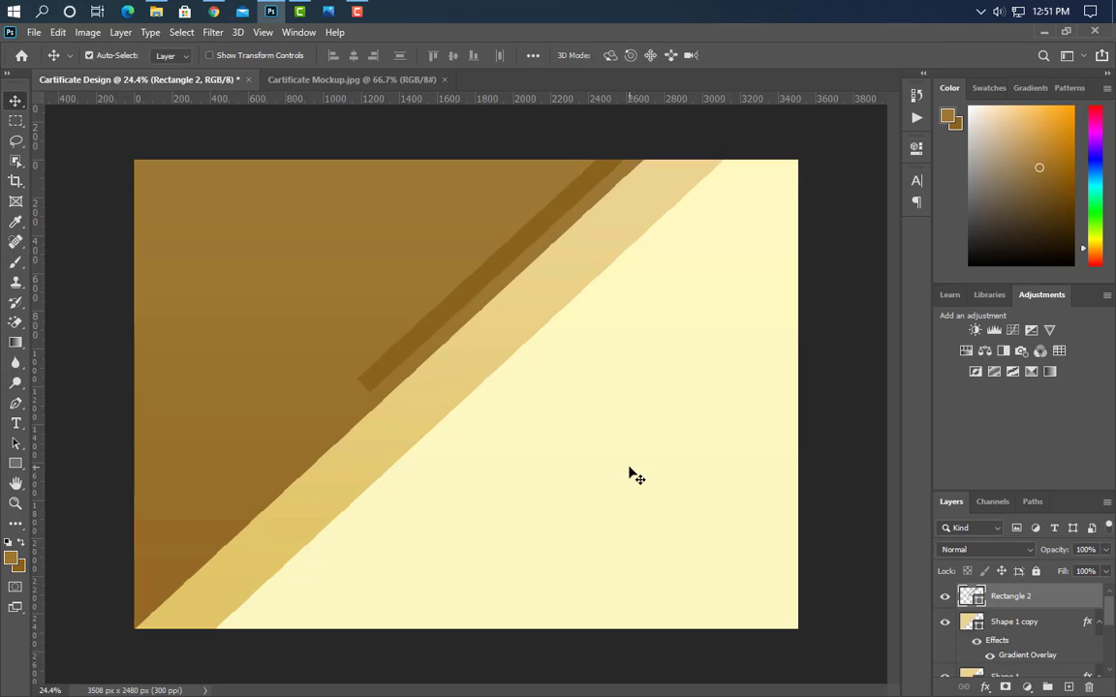
key(shift+Left)
key(shift+Left)
key(shift+Left)
key(shift+Left)
key(shift+Left)
Step: Duplicate the Shape 1 copy layer and delete the layer effects from the duplicate
click(1058, 626)
drag(1073, 637, 1068, 686)
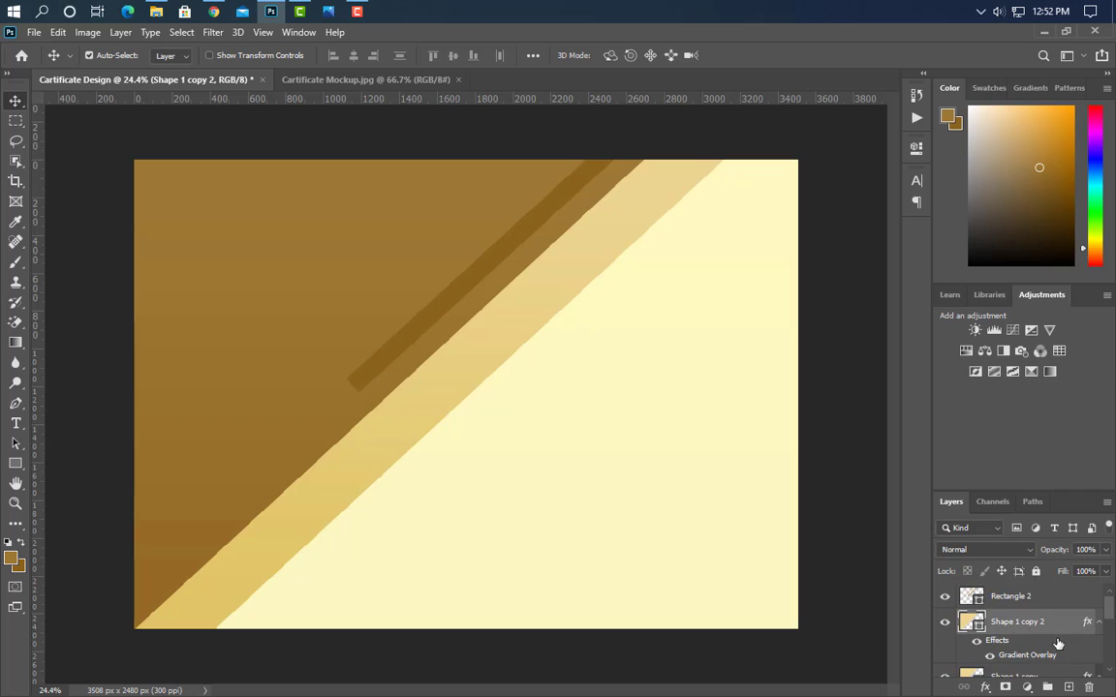
drag(1060, 631, 1086, 687)
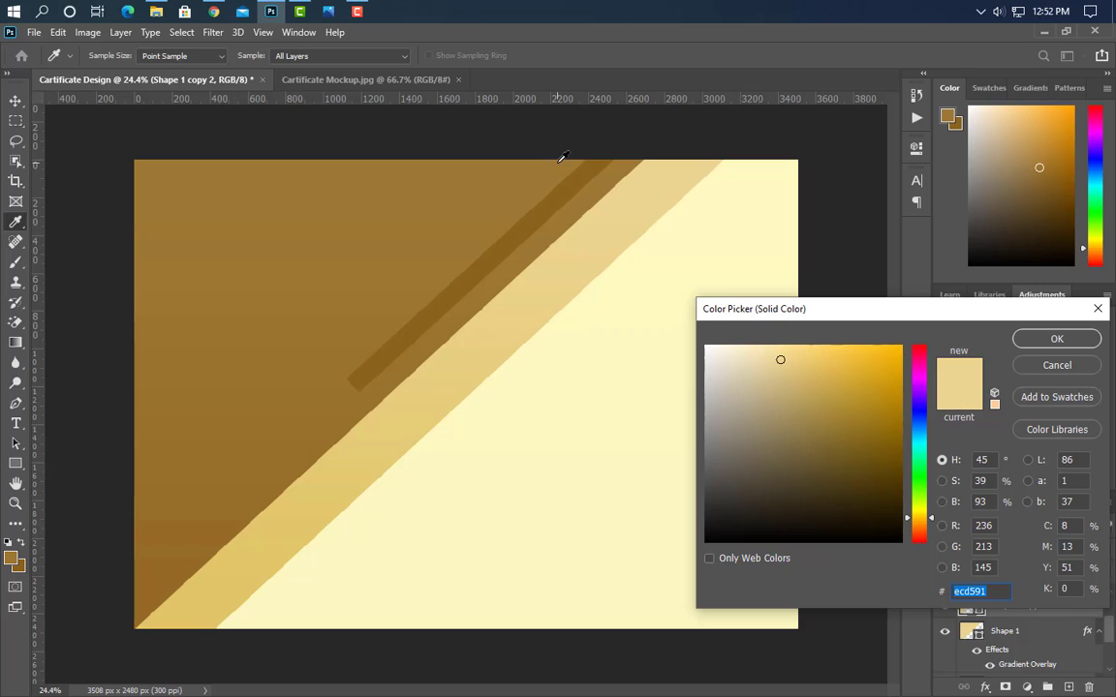
Step: Fill Shape 1 copy 2 with 9d7834 and move its layer above Rectangle 2
click(572, 160)
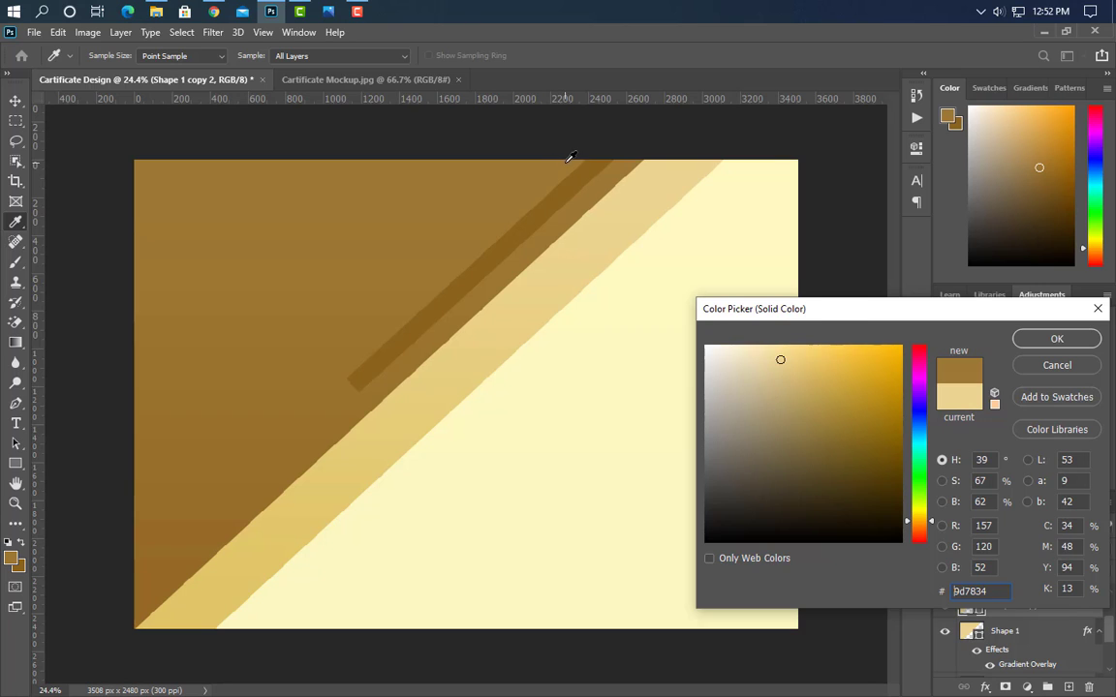
click(1054, 338)
scroll(1032, 638, up, 2)
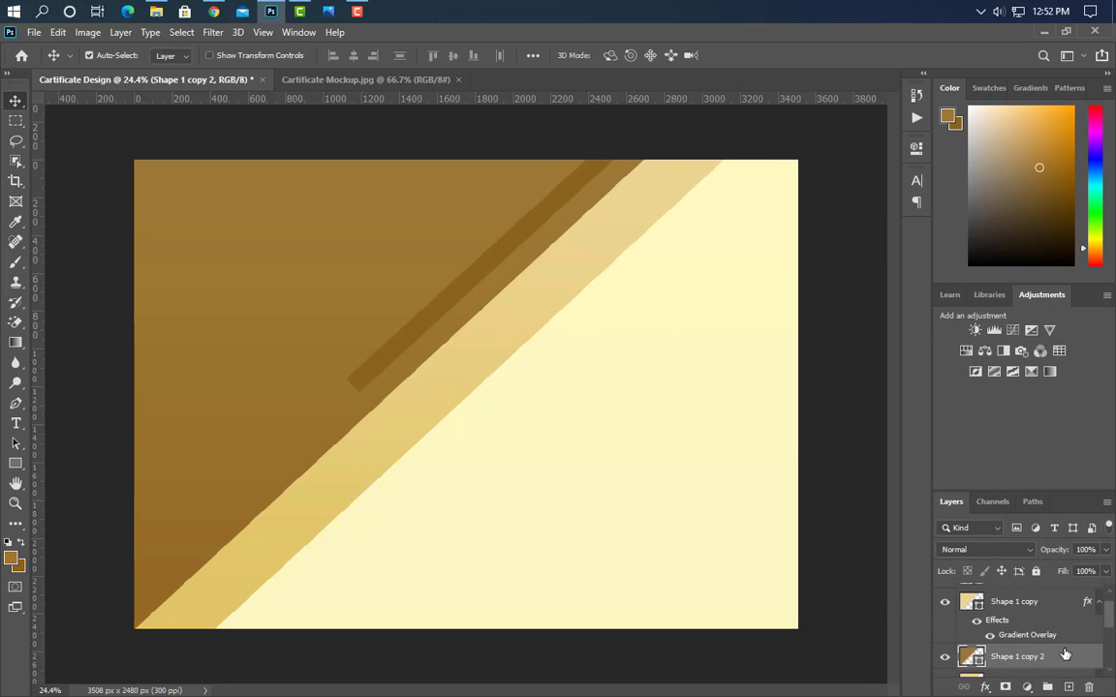
drag(1065, 655, 1040, 589)
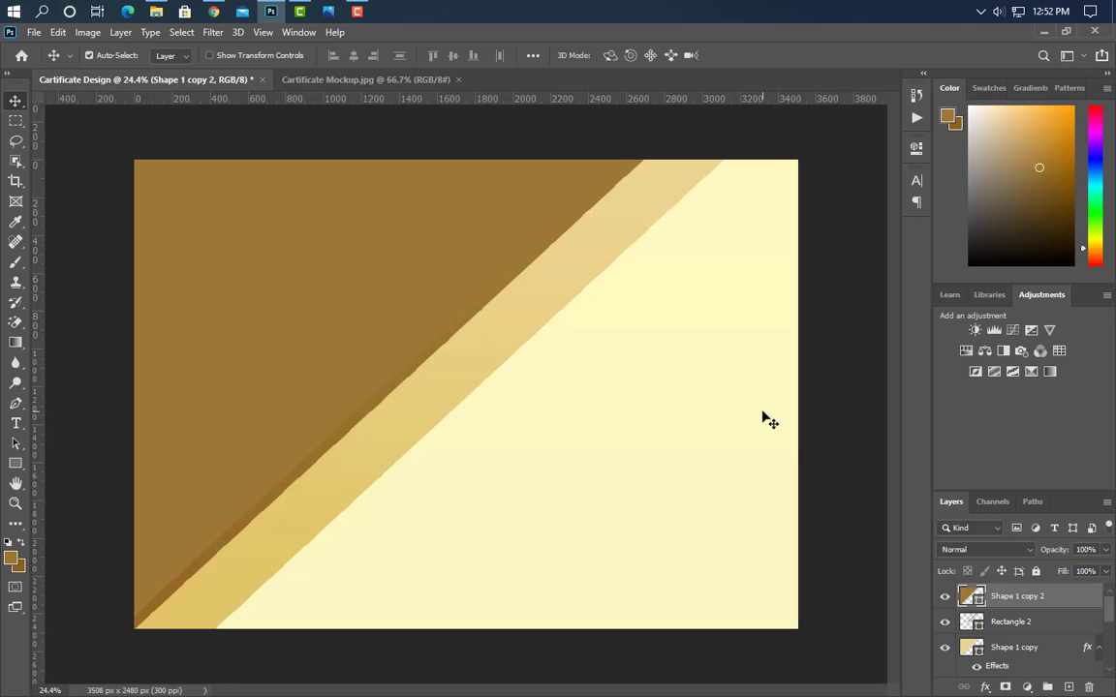
Step: Shift Shape 1 copy 2 left until the dark diagonal bar is fully uncovered, and change its fill to a58e4a
key(shift+Left)
key(shift+Left)
key(shift+Left)
key(shift+Left)
key(shift+Left)
key(shift+Left)
key(shift+Left)
key(shift+Left)
key(shift+Left)
key(shift+Left)
key(shift+Left)
key(shift+Left)
key(shift+Left)
key(shift+Left)
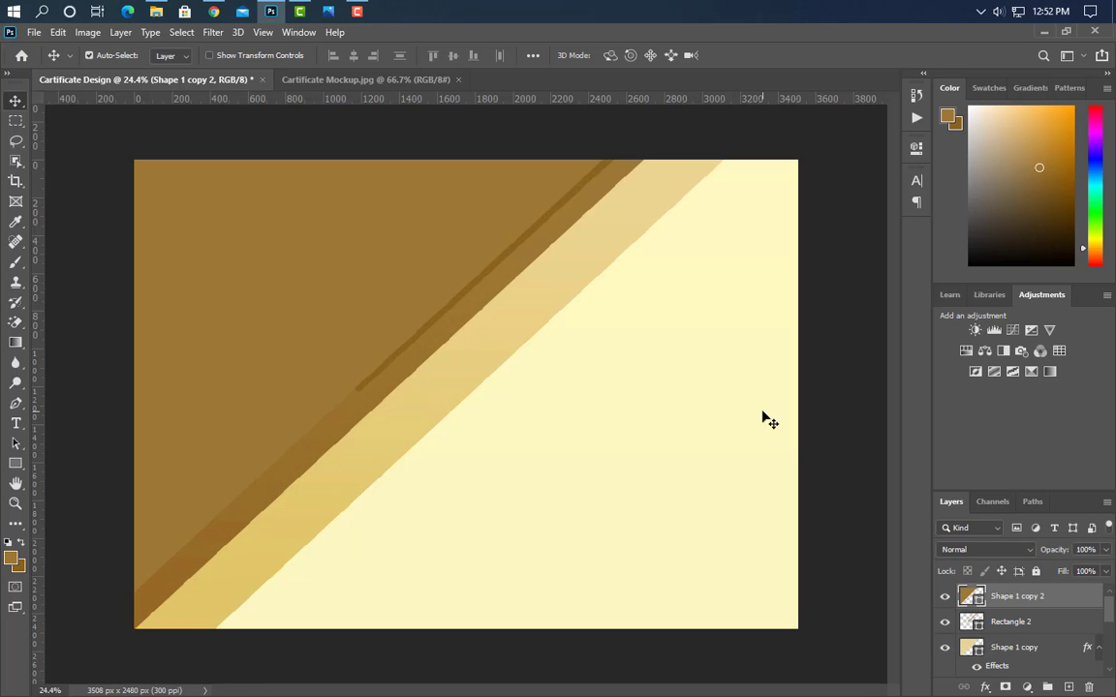
key(shift+Left)
key(shift+Left)
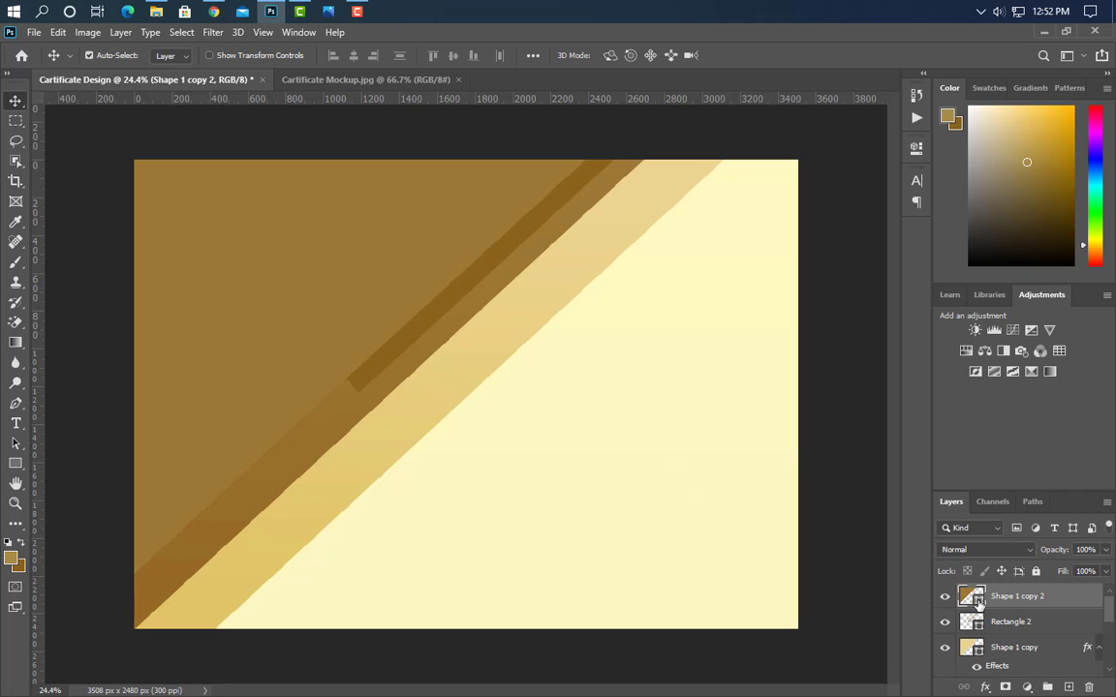
click(13, 557)
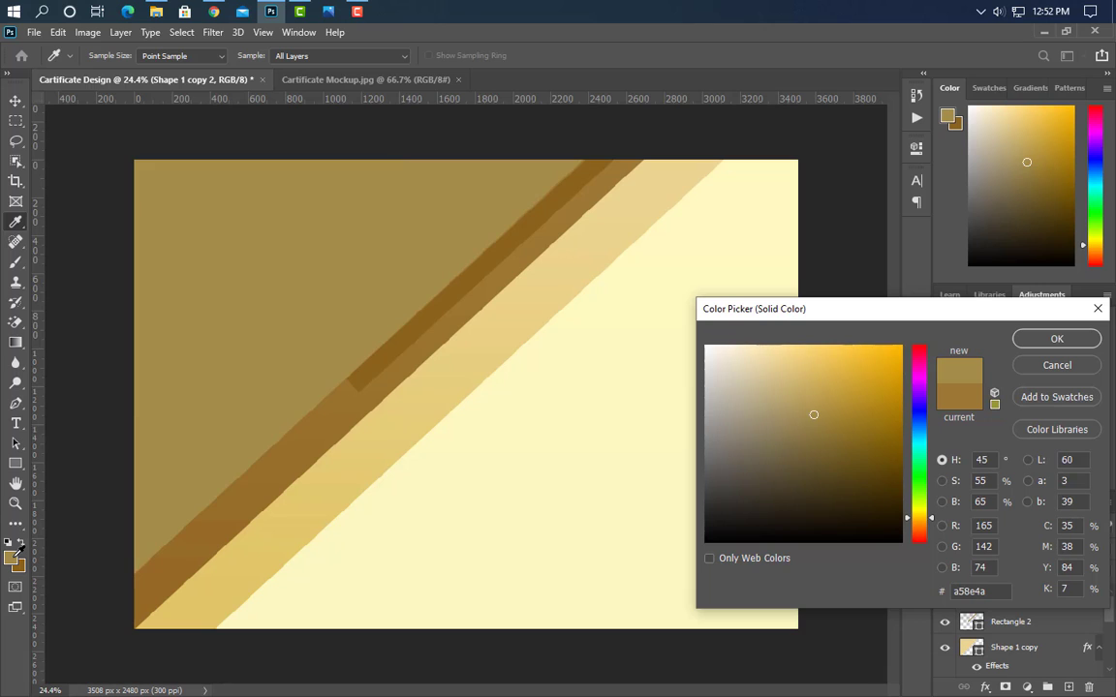
click(1023, 337)
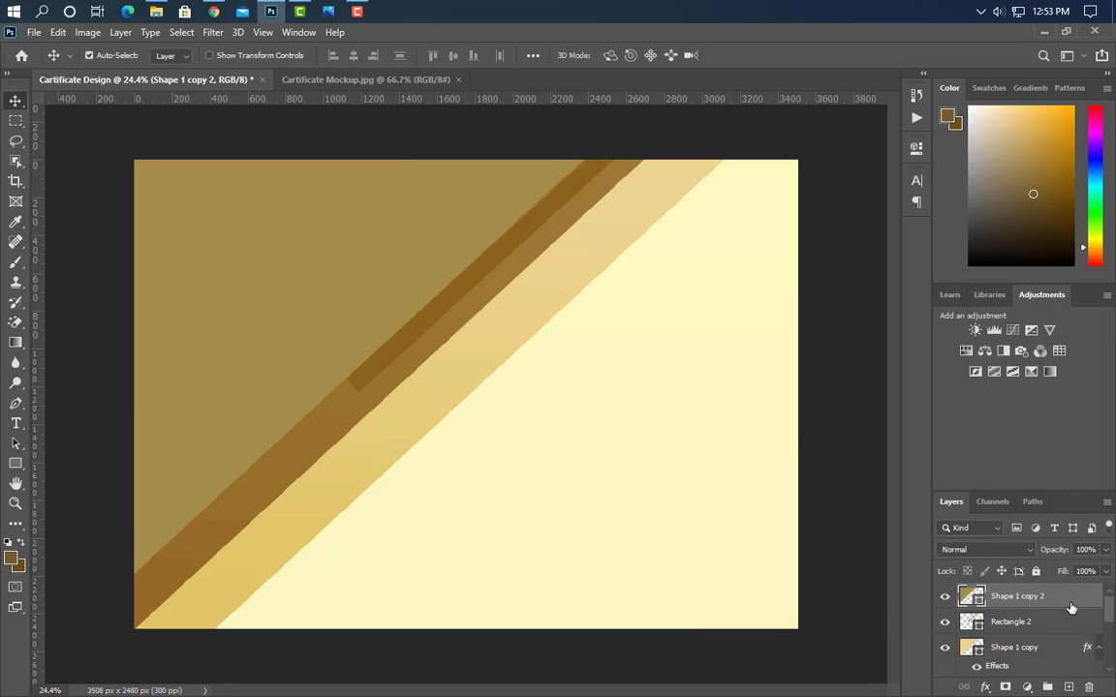
Step: Duplicate Shape 1 copy 2, add a Gradient Overlay to the duplicate and set the gradient's starting colour stop to 695016
drag(1071, 608, 1069, 687)
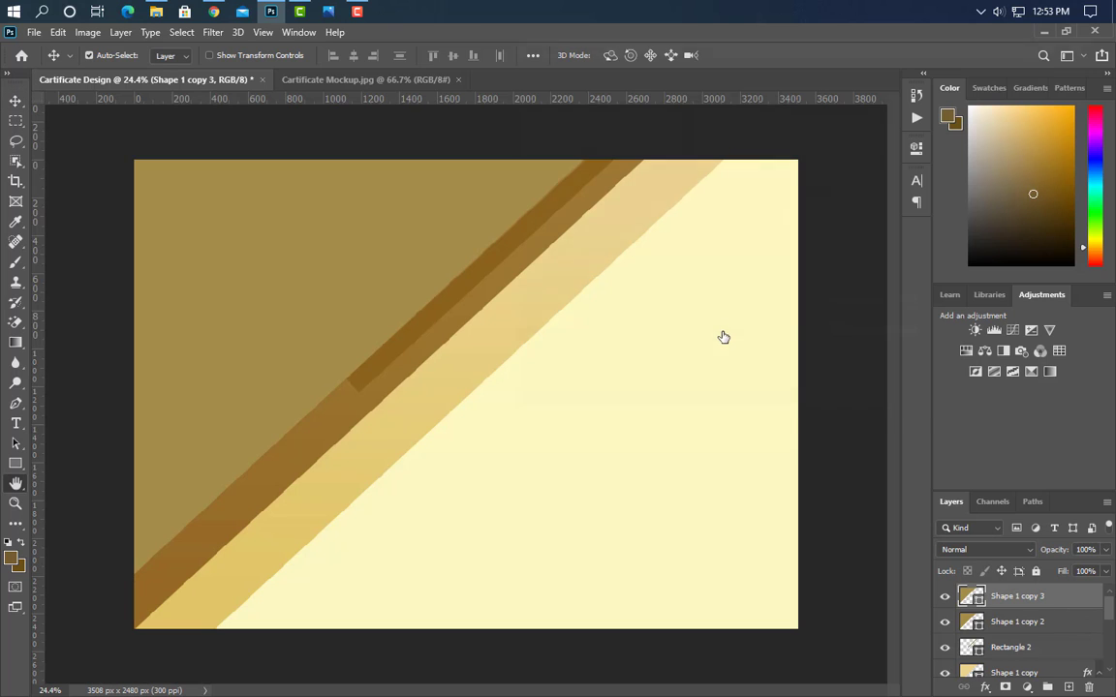
click(611, 278)
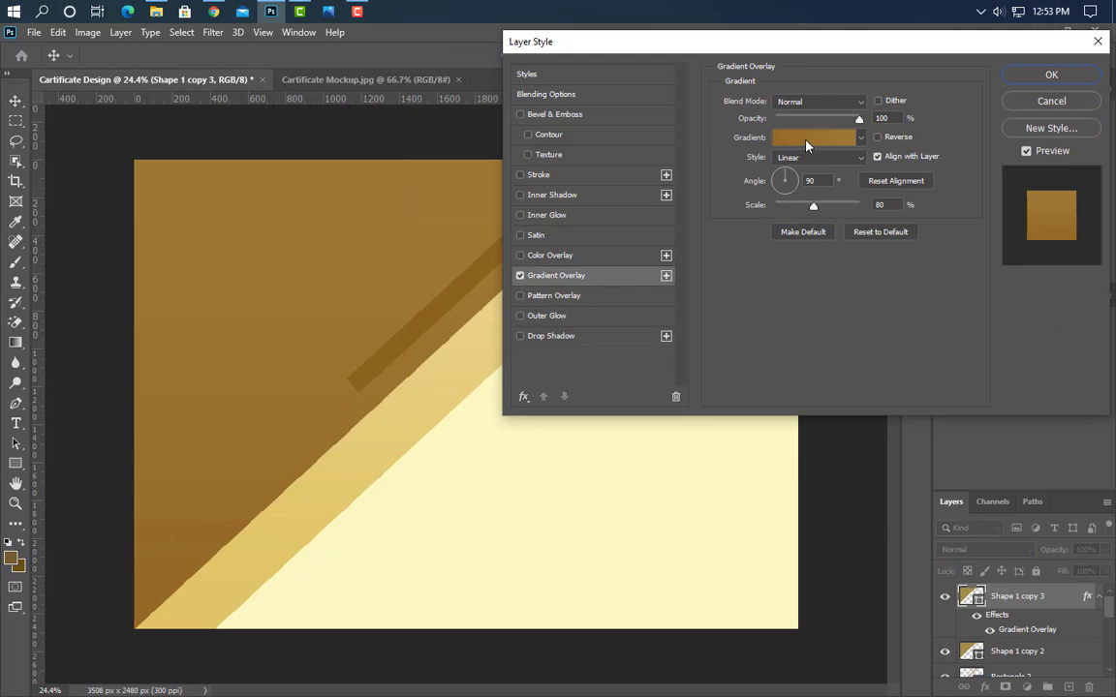
click(814, 137)
double_click(774, 419)
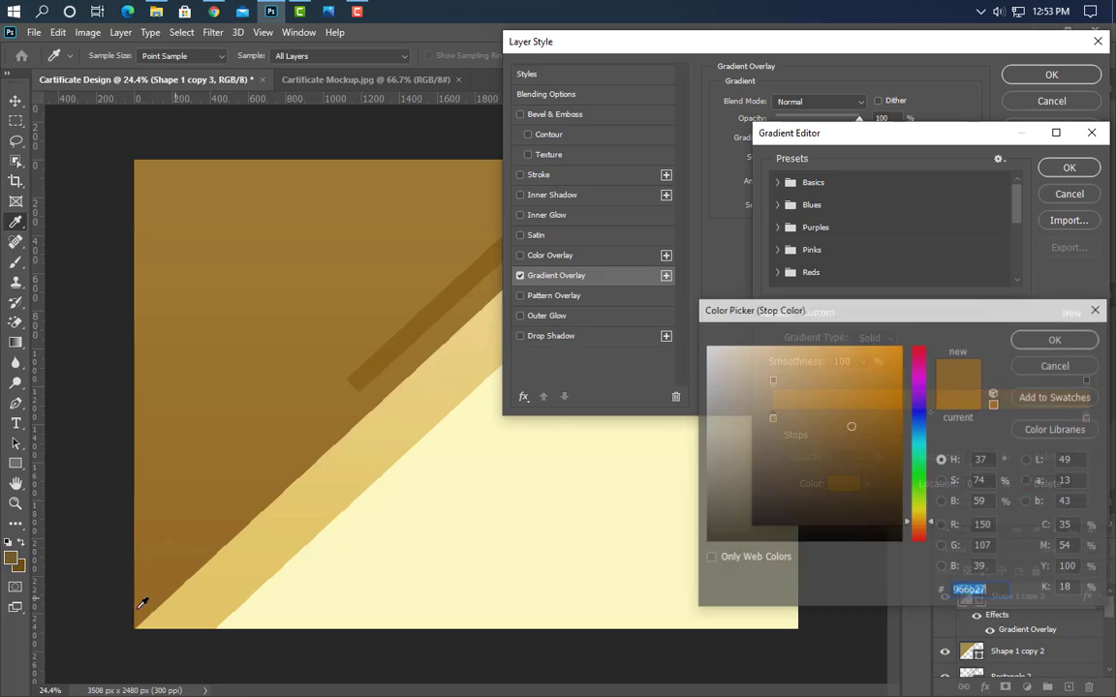
click(22, 568)
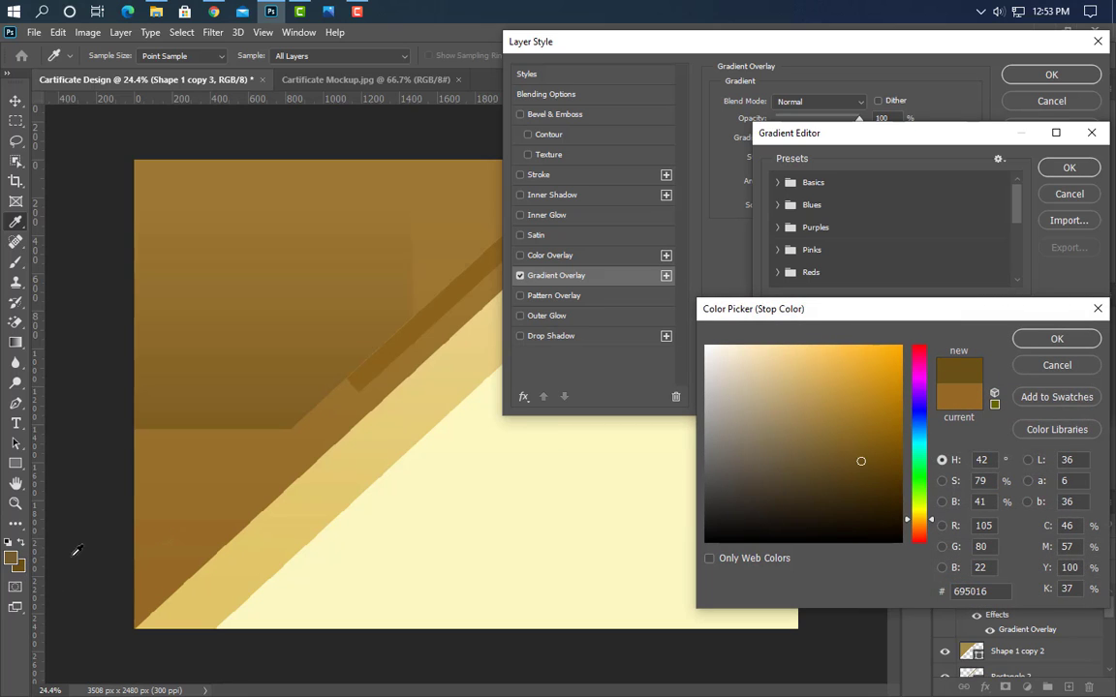
click(1077, 344)
Step: Set the end colour stop of Shape 1 copy 3's gradient to 735d2d and apply the layer style
double_click(1086, 420)
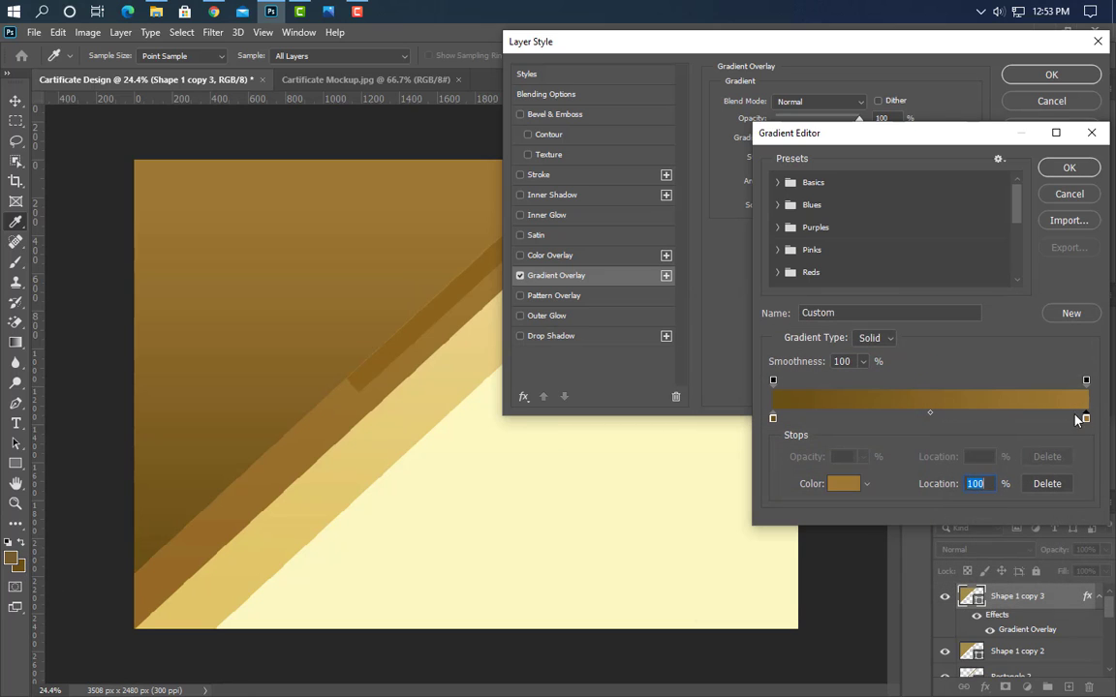
click(14, 555)
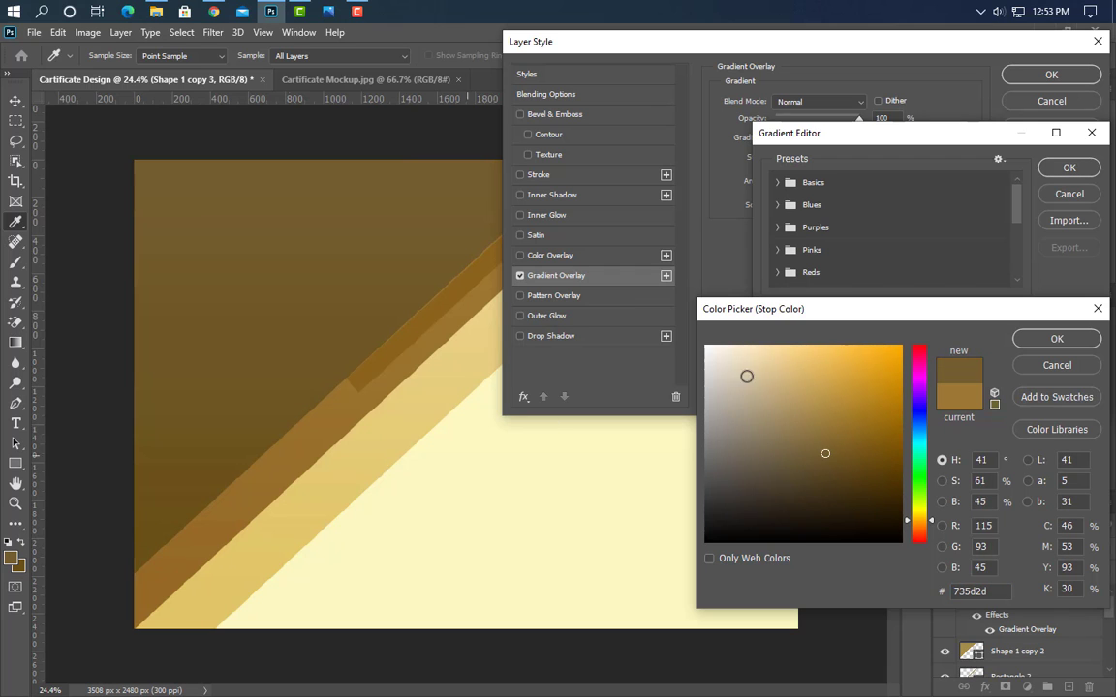
click(1056, 339)
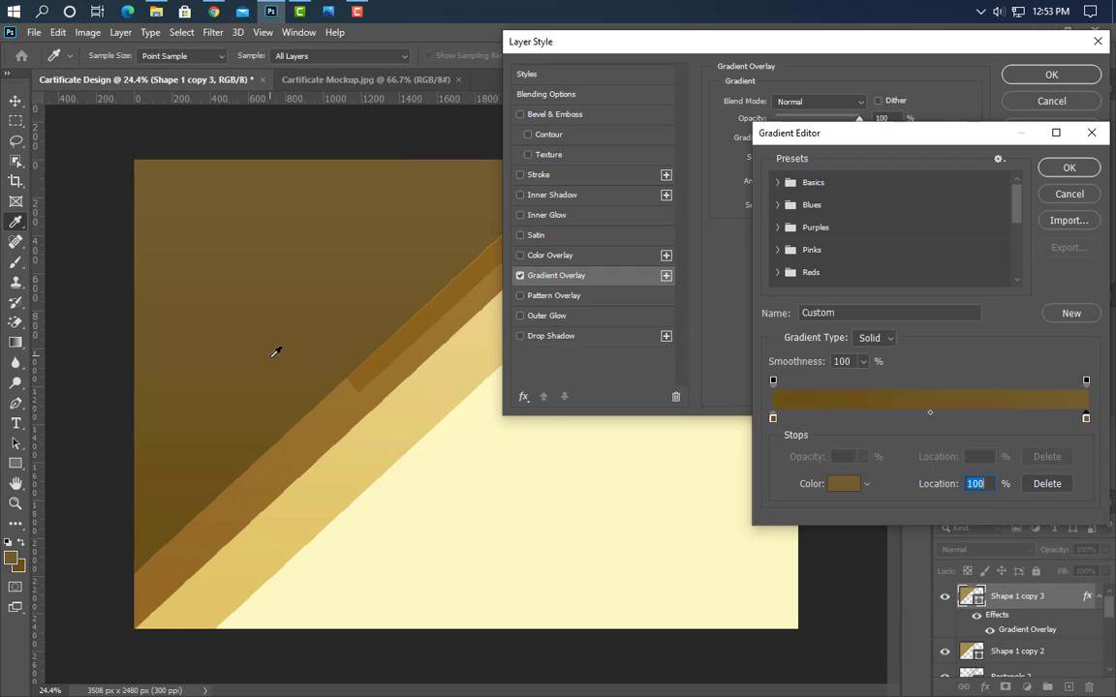
click(1075, 171)
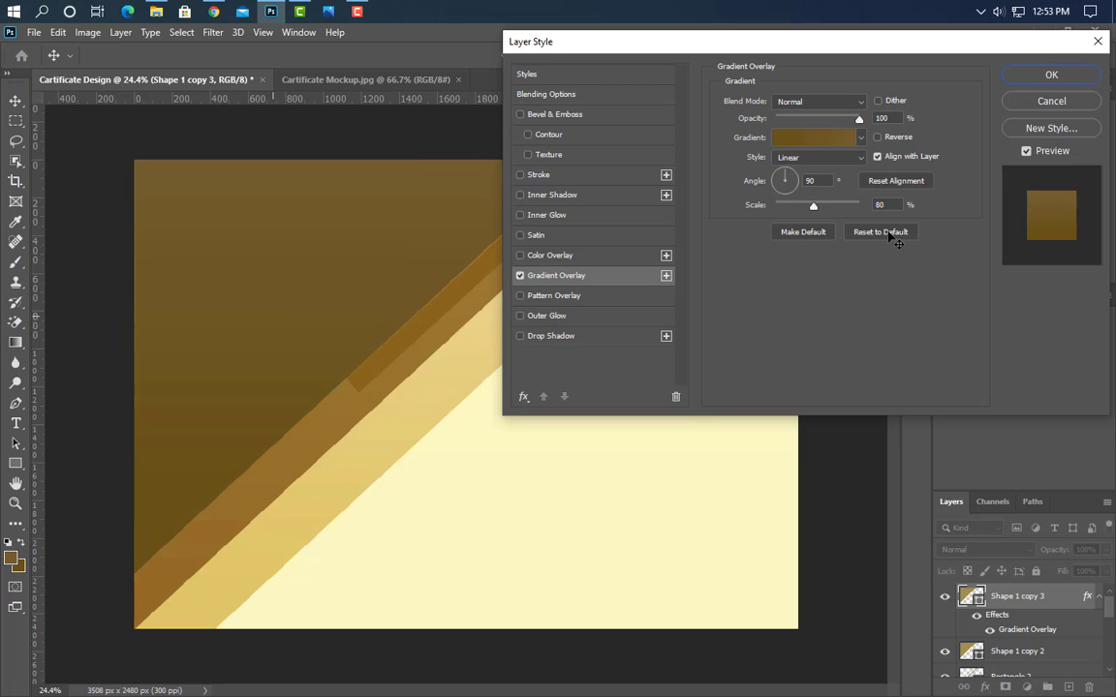
click(1025, 79)
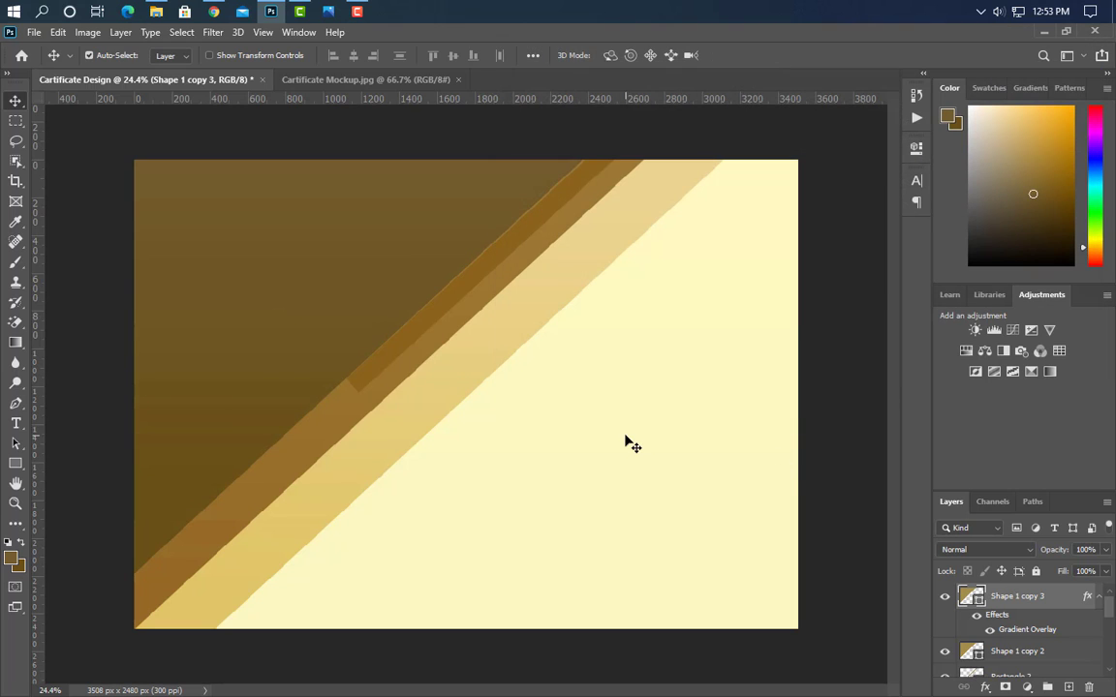
Step: Shift Shape 1 copy 3 left to expose a wide diagonal band of the olive-gold shape beneath it
key(Left)
key(Left)
key(Left)
key(Left)
key(Left)
key(Left)
key(Left)
key(Left)
key(Left)
key(Left)
key(Left)
key(Left)
key(Left)
key(Left)
key(Left)
key(Left)
key(Left)
key(Left)
key(Left)
key(Left)
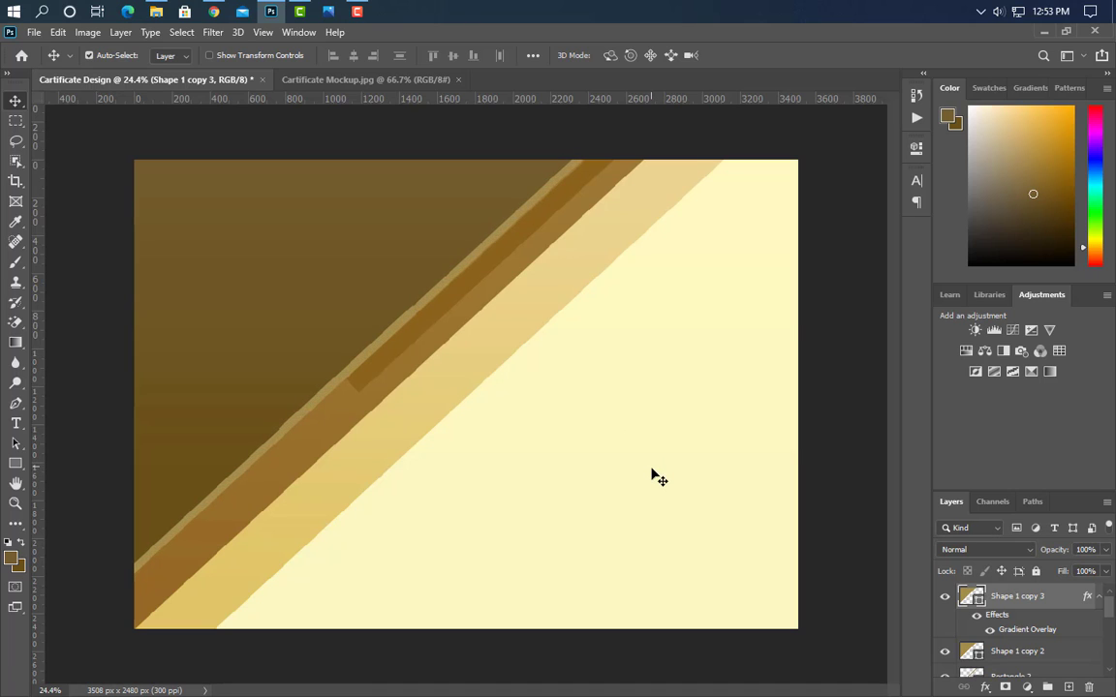
key(Left)
key(Left)
key(Left)
key(Left)
key(Left)
key(Left)
key(Left)
key(Left)
key(Left)
key(Left)
key(Left)
key(Left)
key(Left)
key(Left)
key(Left)
key(Left)
key(Left)
key(Left)
key(Left)
key(Left)
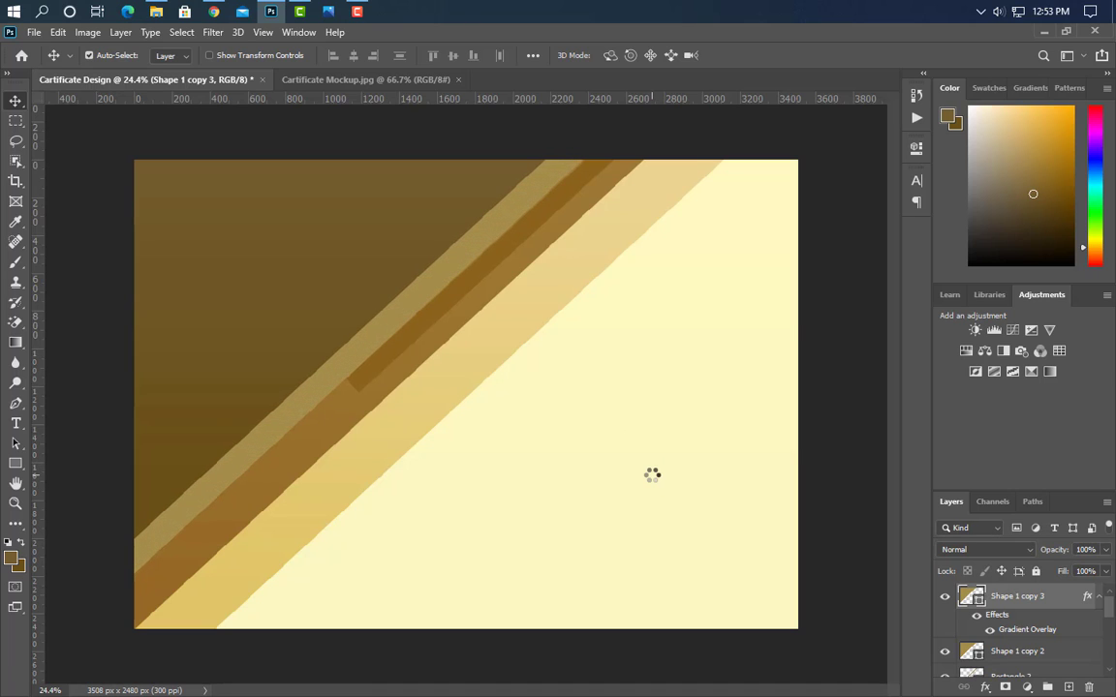
key(Left)
key(Left)
key(Left)
key(Left)
key(Left)
key(Left)
key(Left)
key(Left)
key(Left)
key(Left)
key(Left)
key(Left)
key(Left)
key(Left)
key(Left)
key(Left)
key(Left)
key(Left)
key(Left)
key(Left)
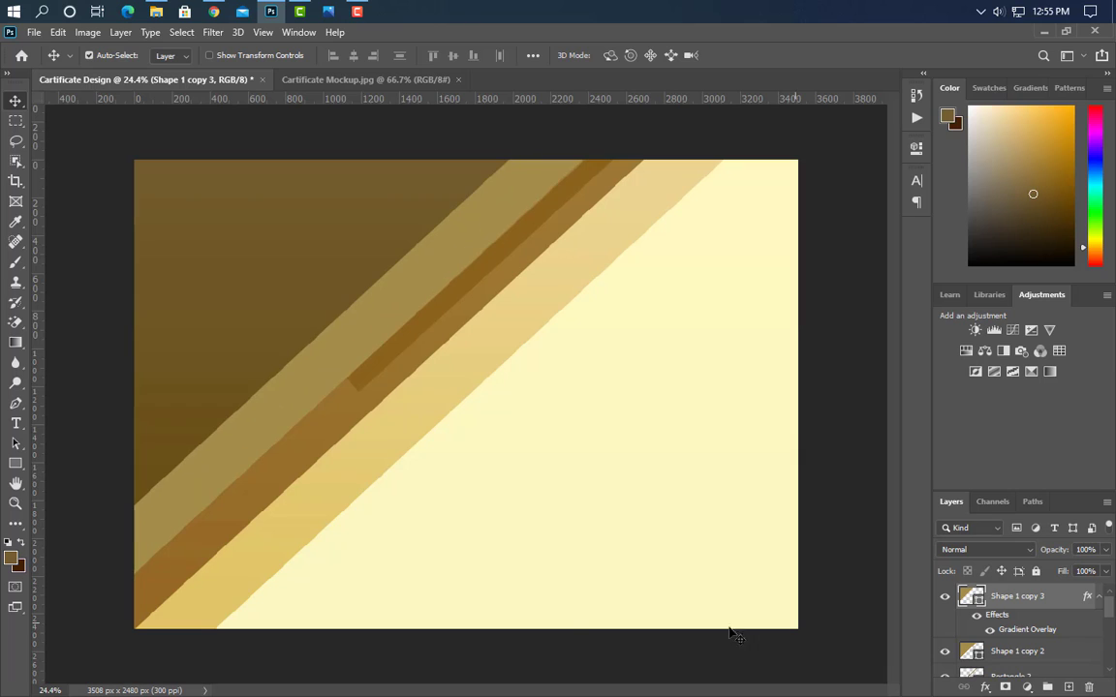
Step: Draw a rectangle about 2571 × 1159 px across the middle of the page on a new layer
click(15, 466)
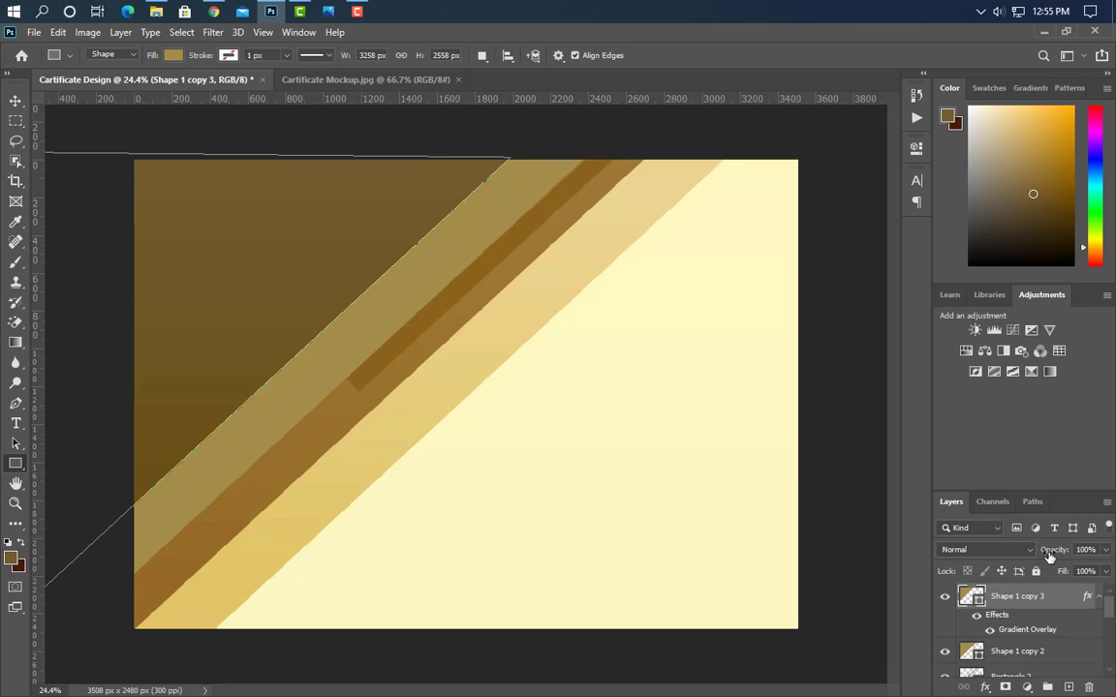
click(1067, 688)
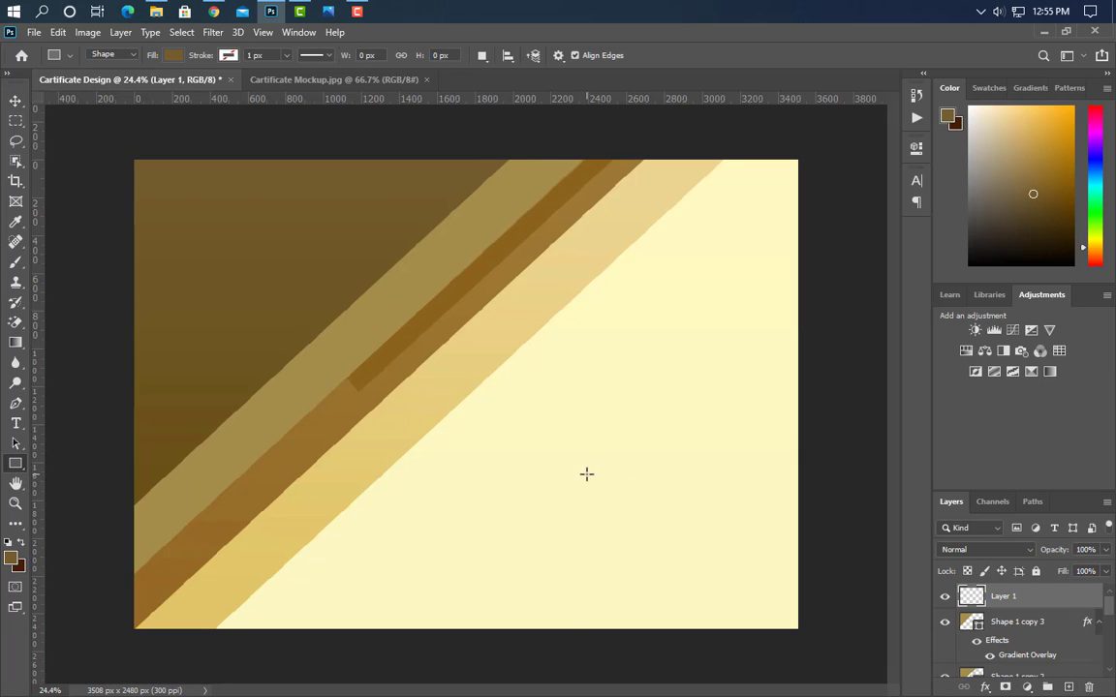
drag(218, 290, 705, 512)
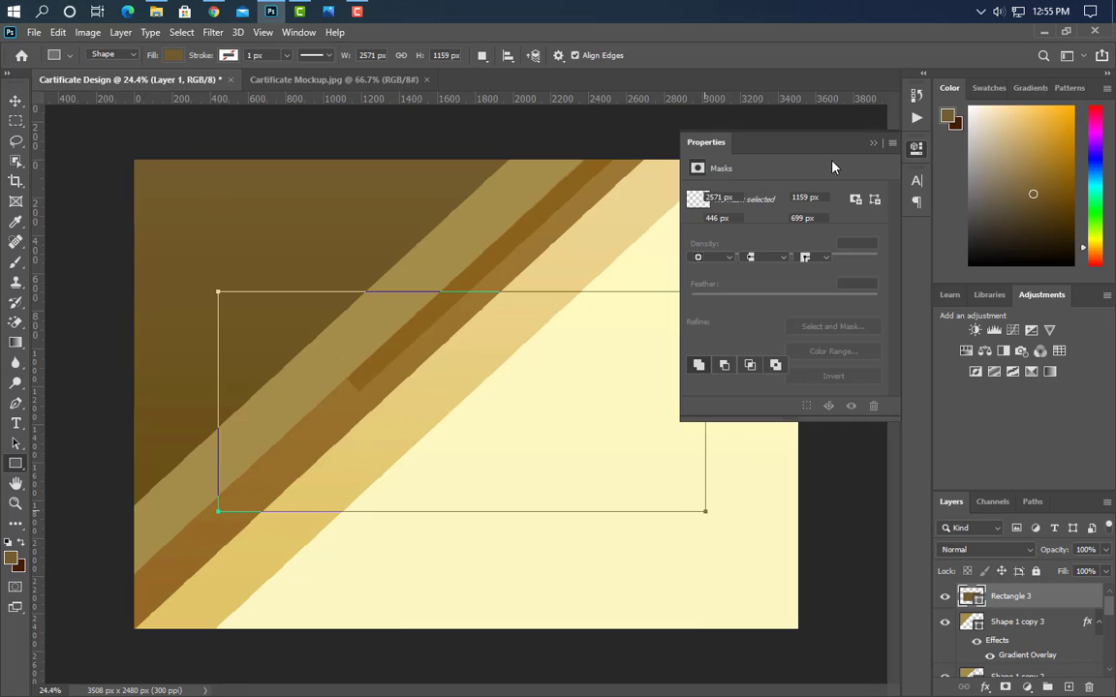
click(873, 142)
Step: Rotate Rectangle 3 by 47.47° and place its short edge along the upper border of the light gold band, converting it to a regular path
key(ctrl+t)
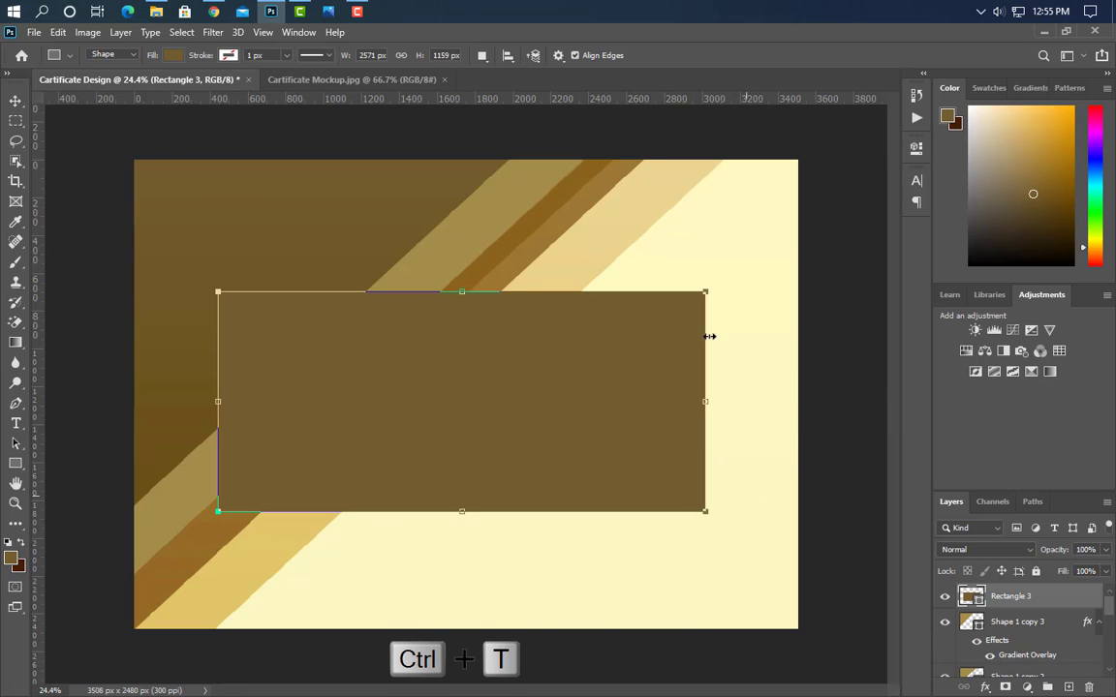
drag(709, 336, 782, 460)
drag(343, 320, 354, 356)
drag(534, 306, 558, 317)
drag(344, 307, 346, 309)
drag(533, 344, 553, 375)
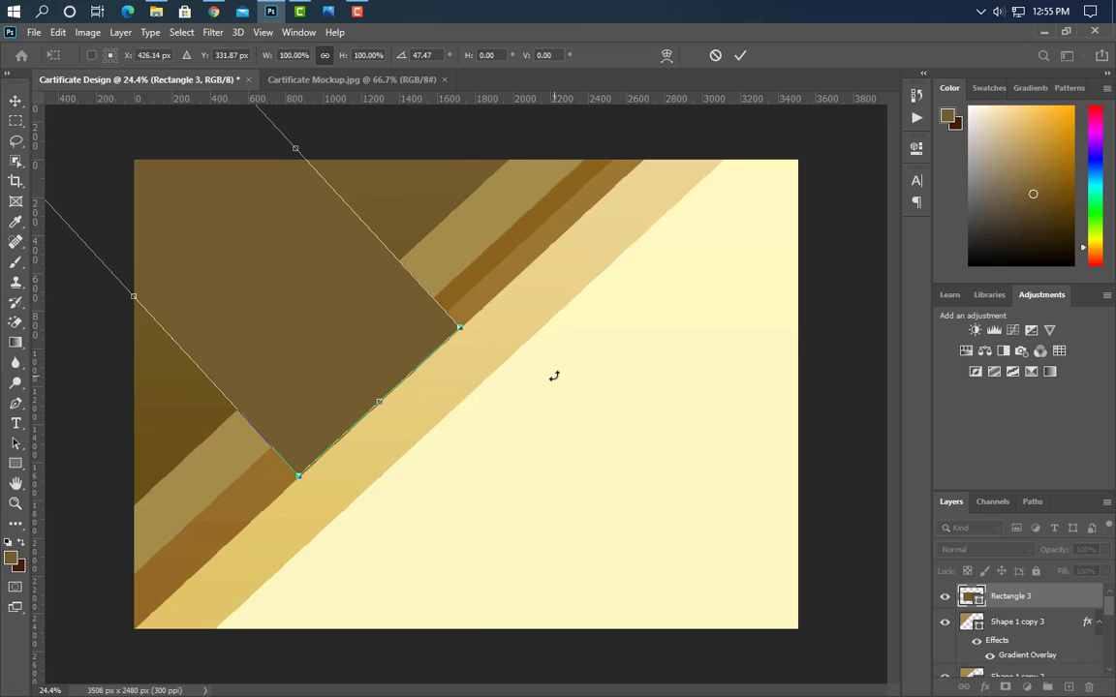
key(Down)
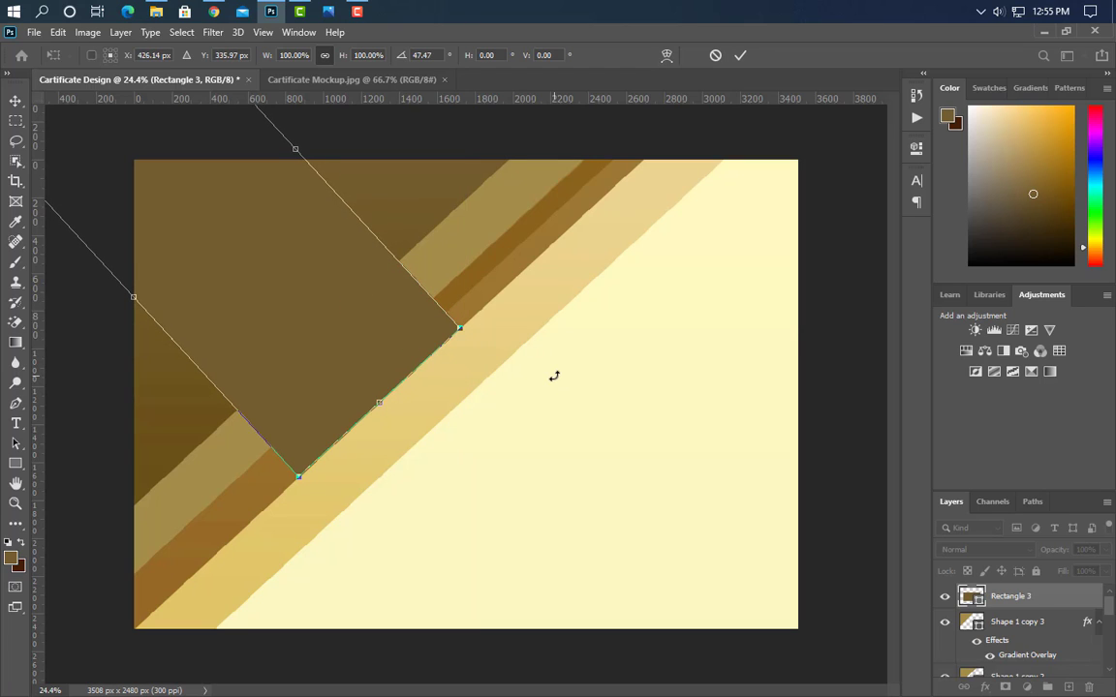
click(740, 55)
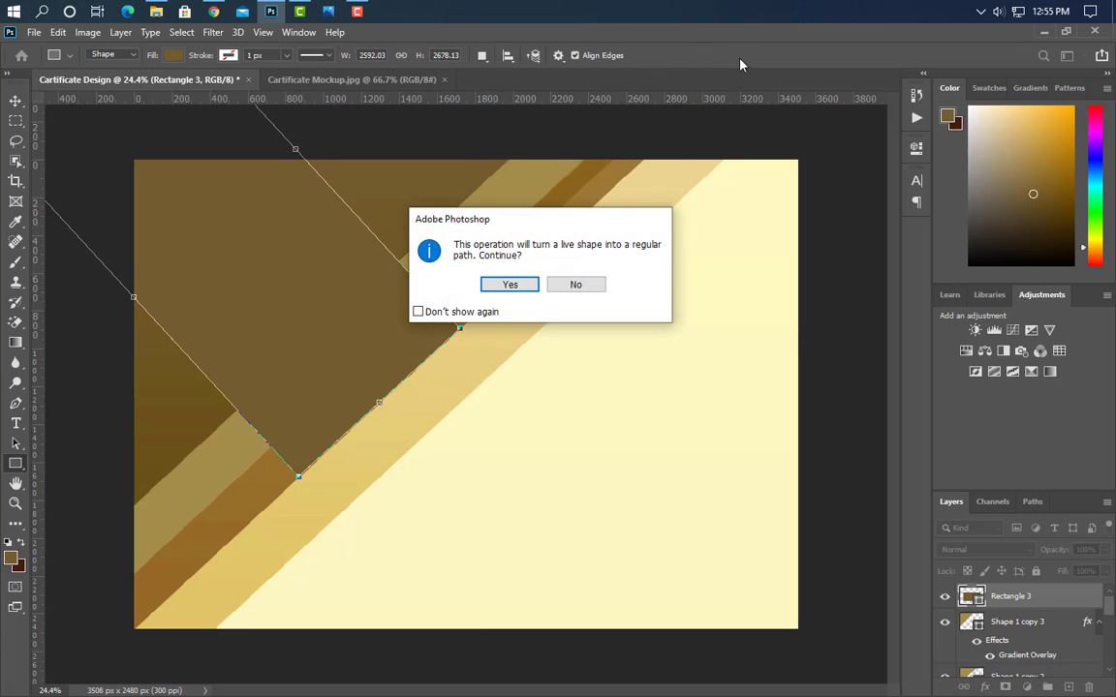
click(512, 286)
Step: Slide the rotated rectangle down and left along the light gold band's edge to X 214.28 px, Y 536.50 px
key(ctrl+t)
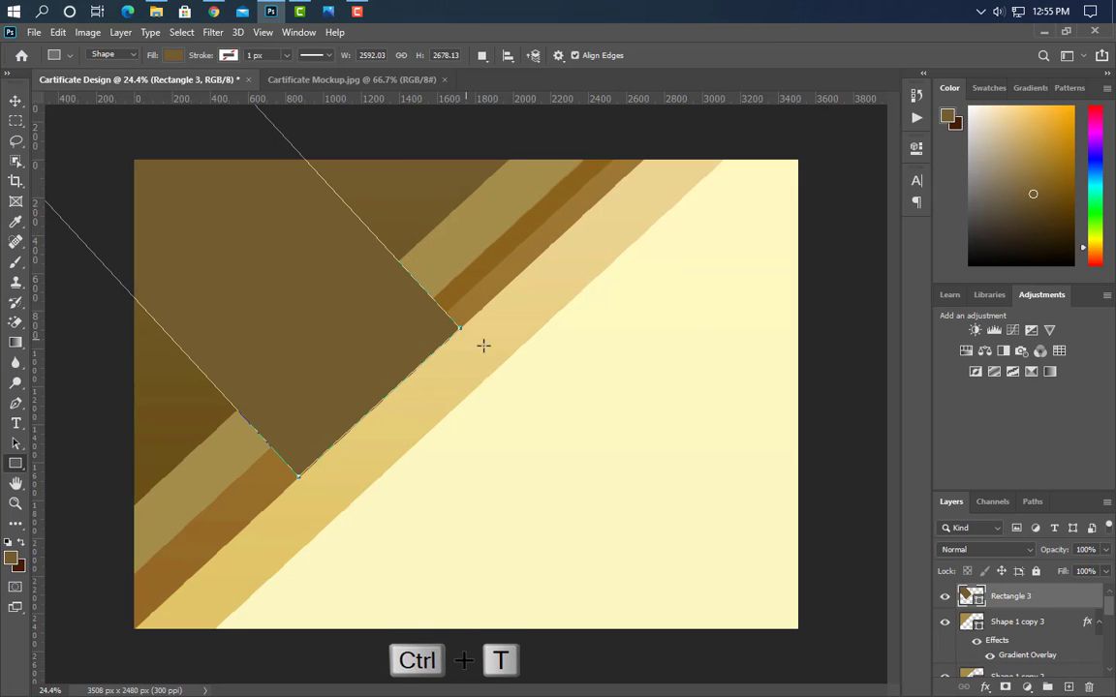
drag(338, 332, 299, 369)
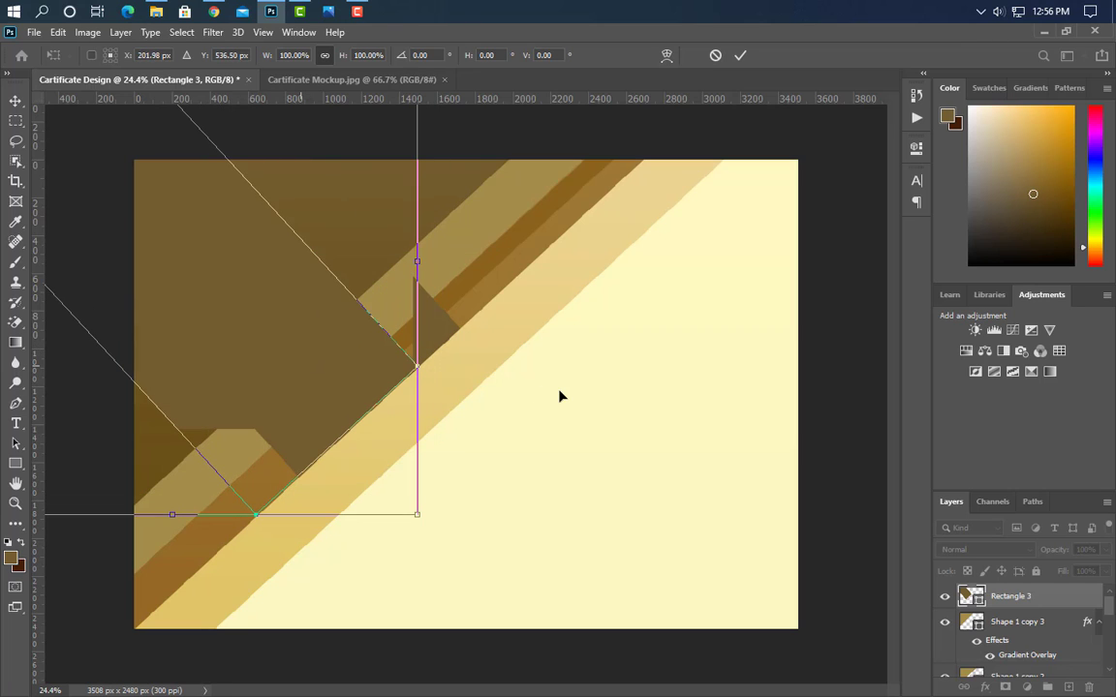
key(Right)
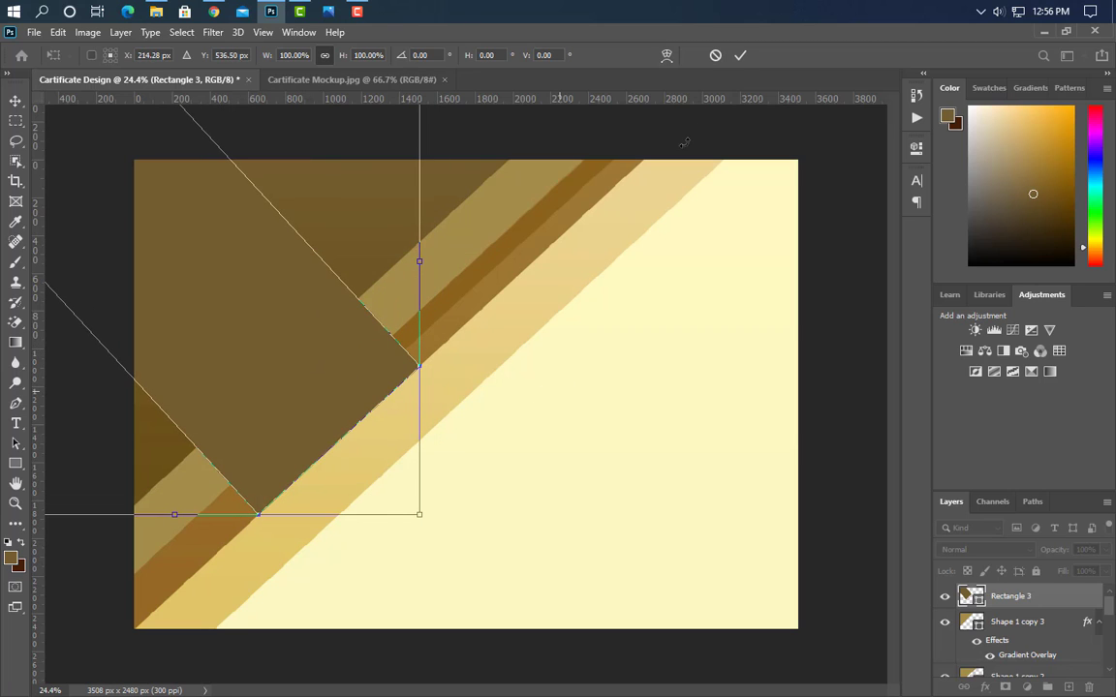
click(739, 56)
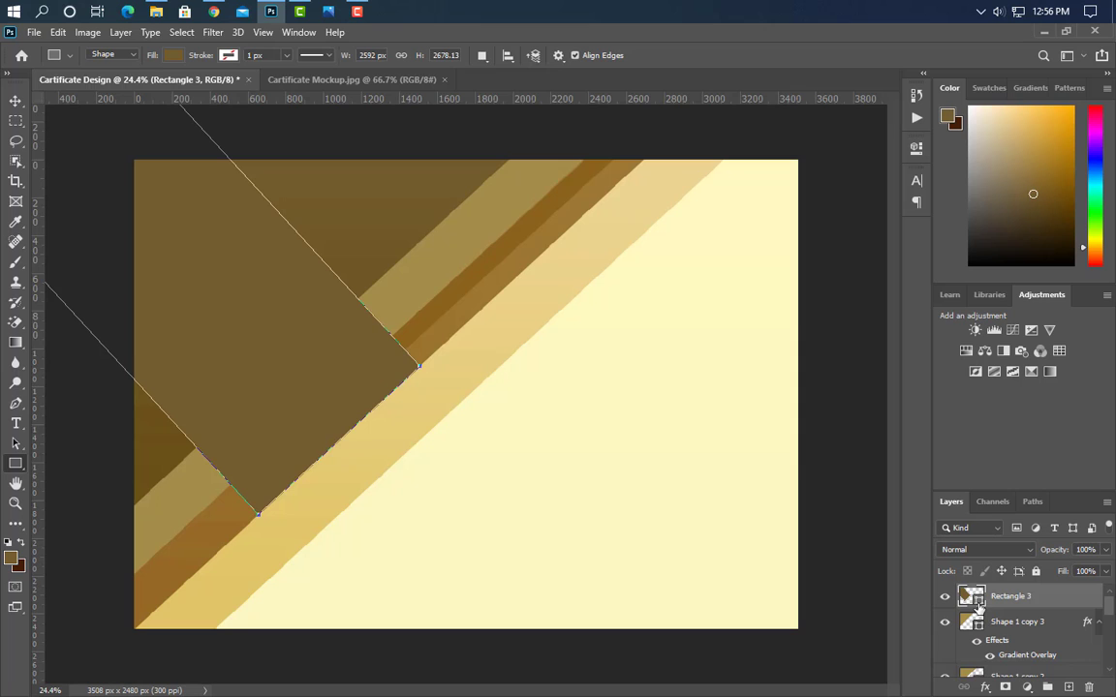
Step: Fill Rectangle 3 with dark brown and set its layer opacity to 85%
click(21, 569)
click(1046, 349)
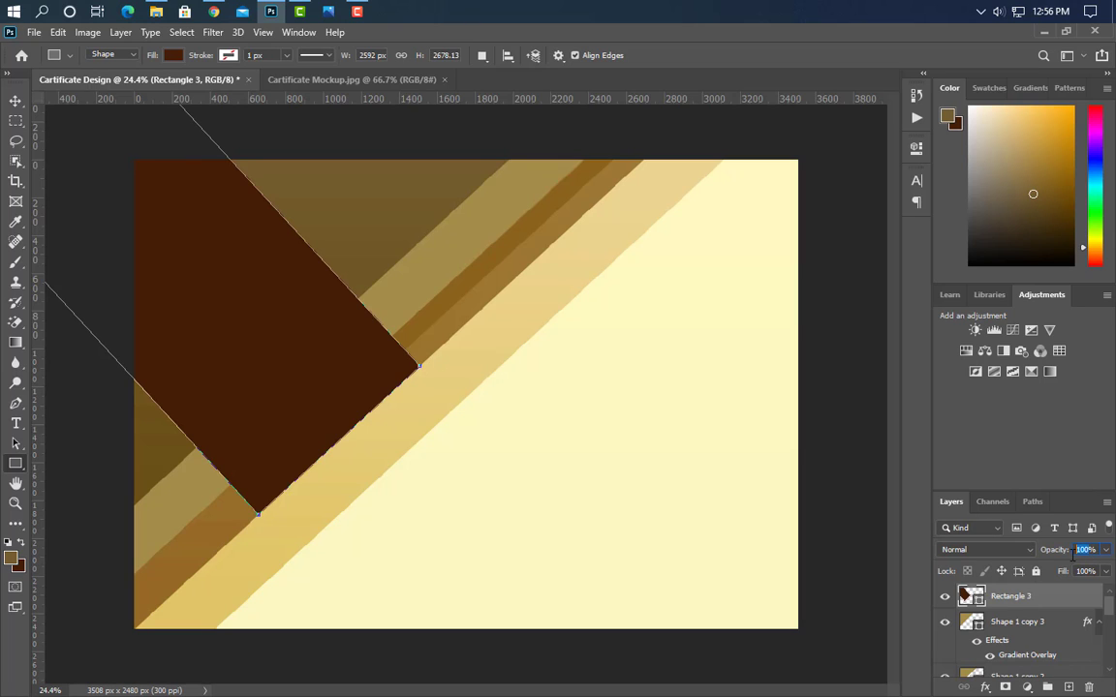
text(90)
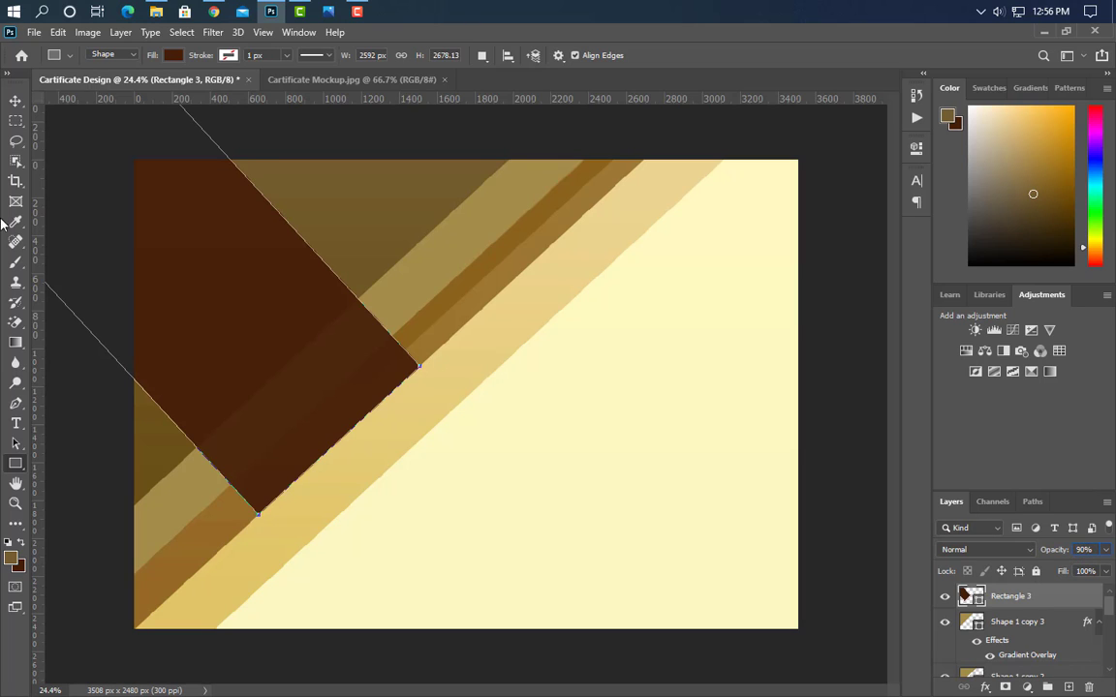
click(16, 100)
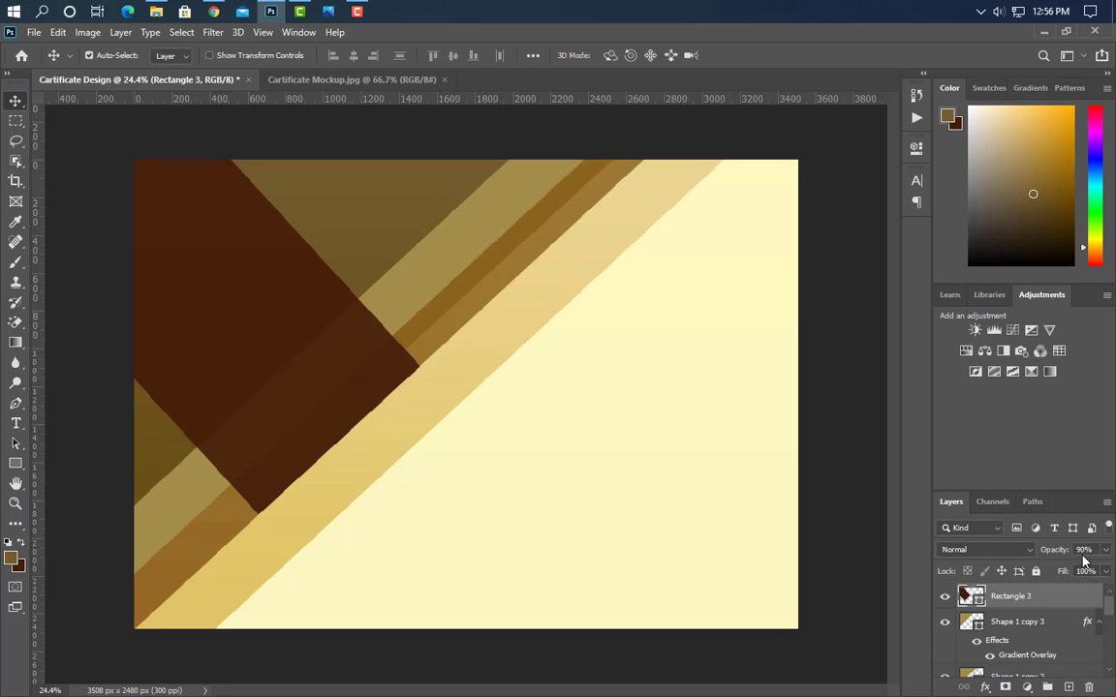
text(85)
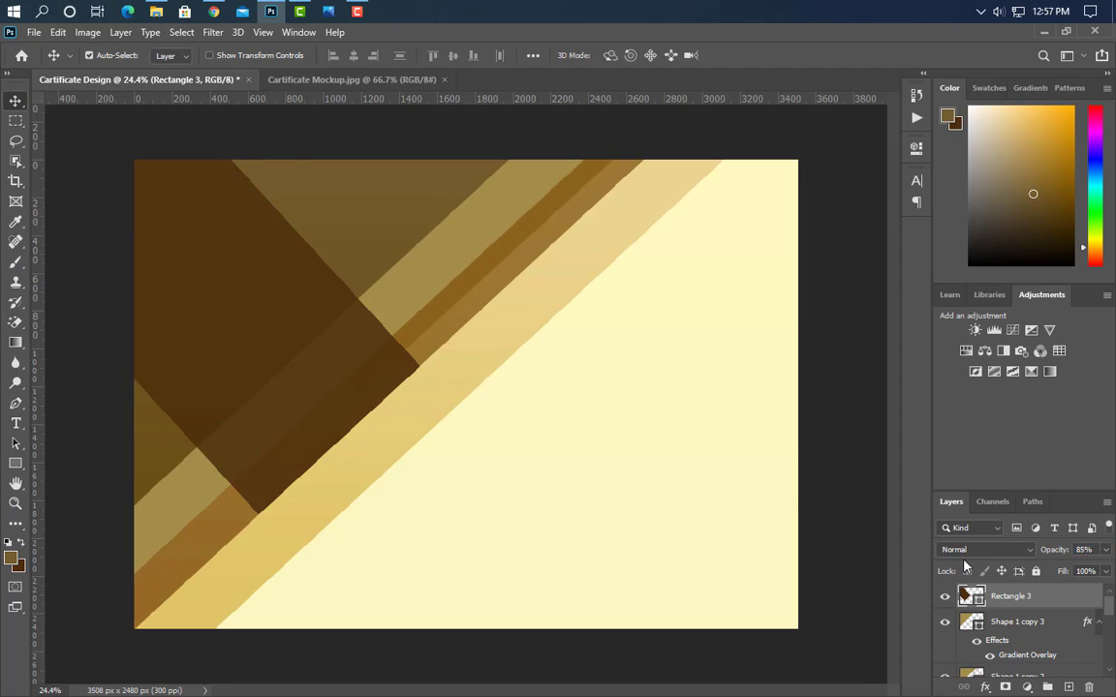
Step: Duplicate Rectangle 3 and move the copy down and left over the exposed olive bands at the page's left edge
drag(1080, 604, 1069, 687)
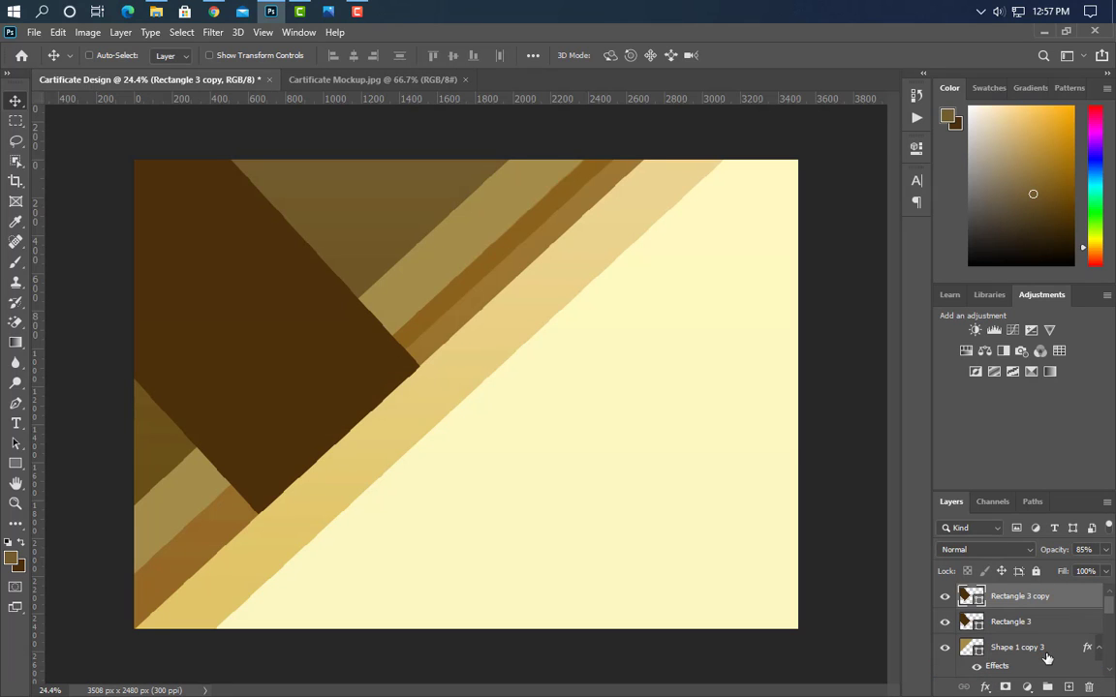
key(ctrl+r)
key(ctrl+r)
key(ctrl+t)
drag(271, 382, 91, 501)
click(768, 58)
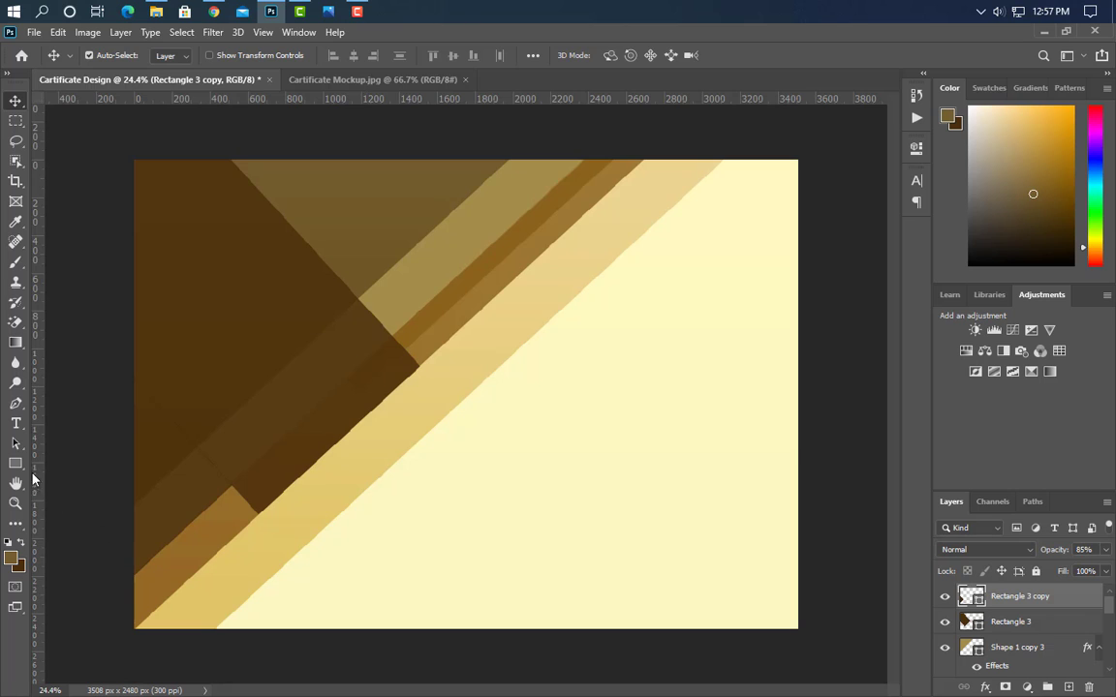
Step: Draw a long, thin horizontal rectangle across the middle of the page on a new layer
click(16, 463)
click(1068, 686)
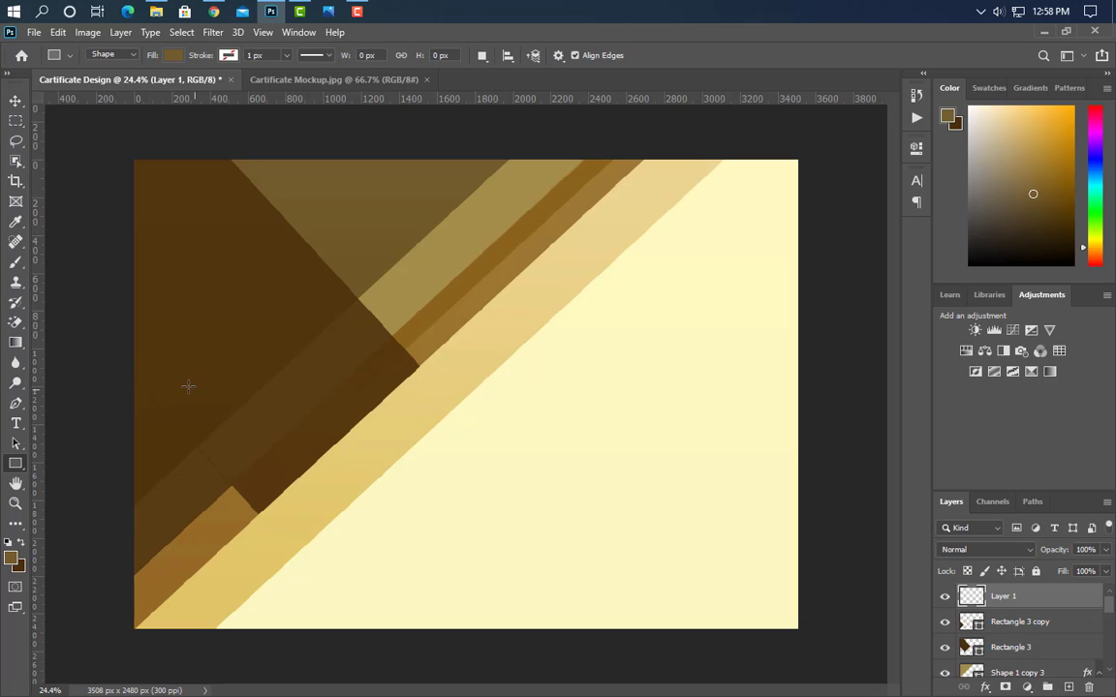
drag(187, 386, 756, 419)
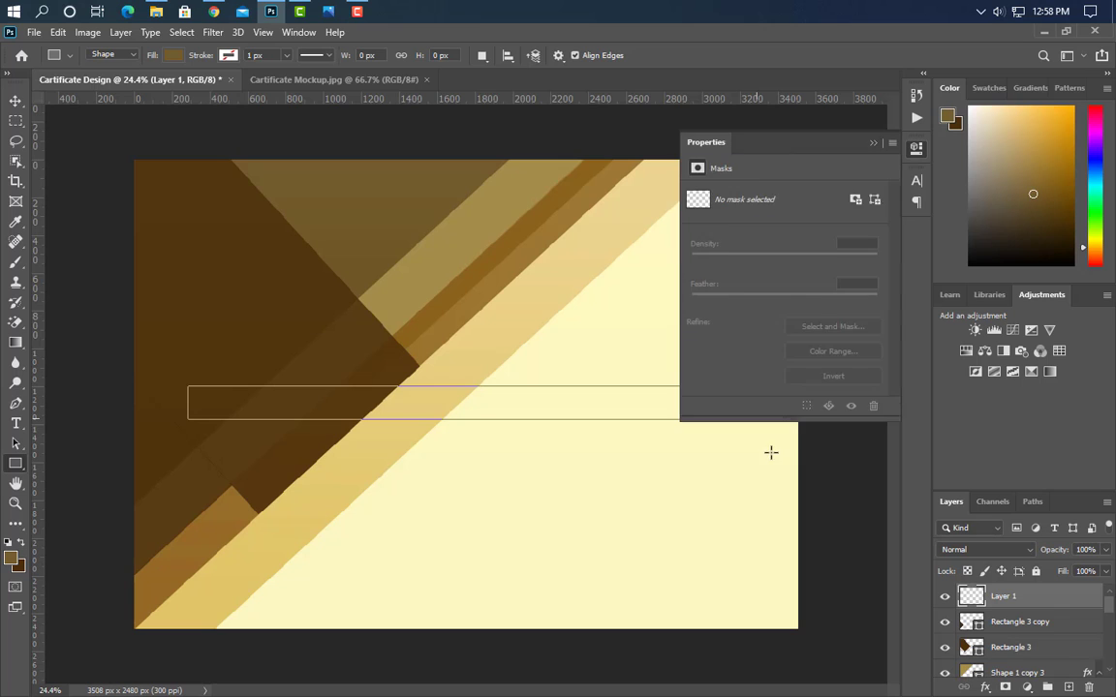
click(872, 145)
Step: Rotate the thin rectangle 47.35°, place it across the diagonal bands right of the dark brown block, and set its opacity to 80%
key(ctrl+t)
drag(729, 339, 698, 553)
drag(563, 506, 427, 290)
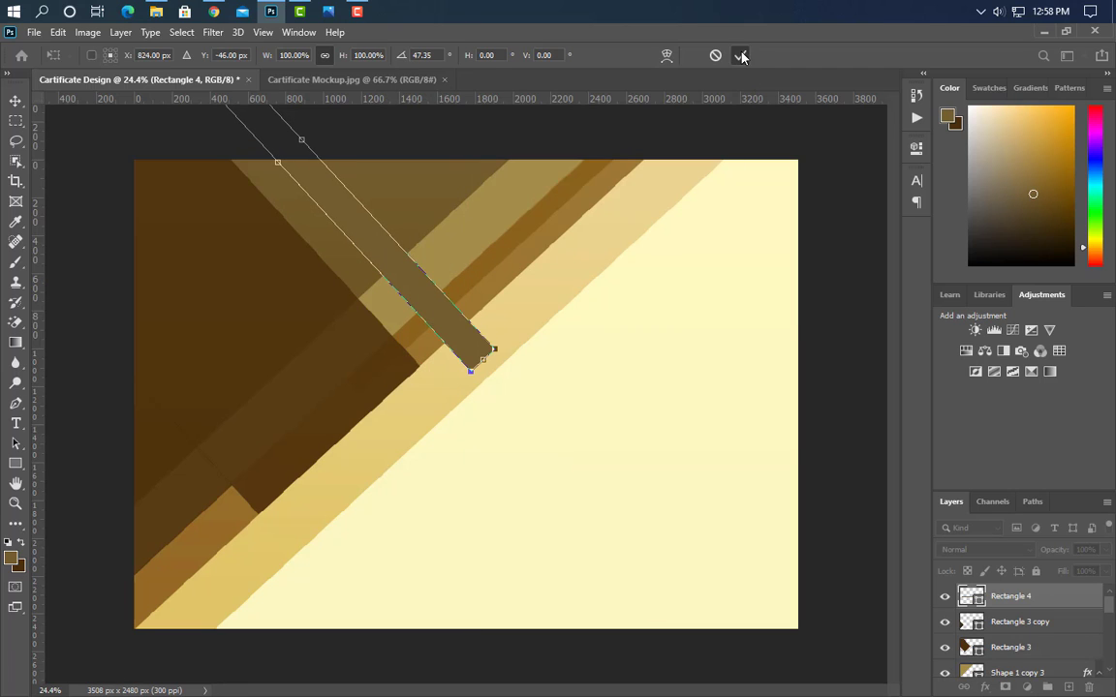
click(742, 55)
click(494, 282)
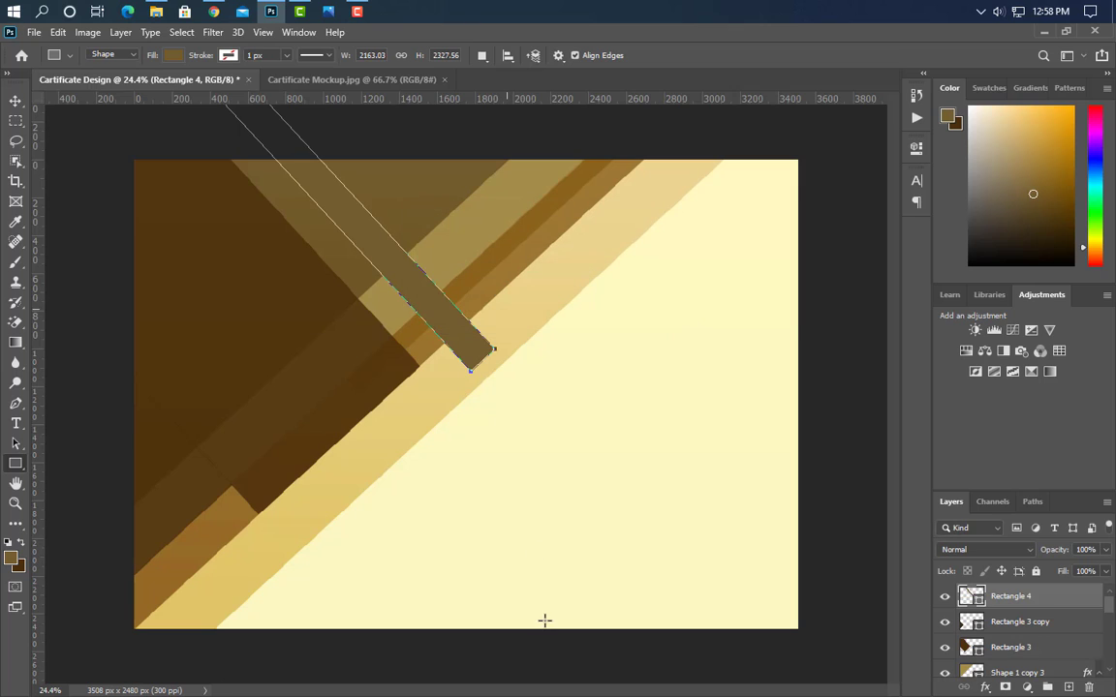
click(15, 101)
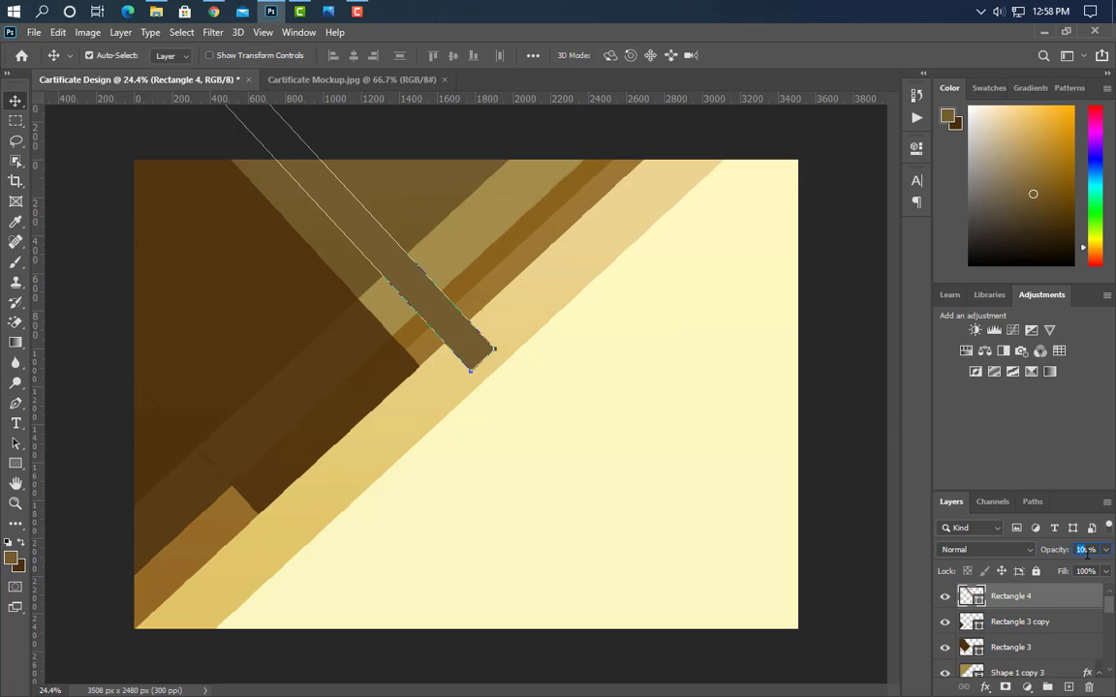
text(80)
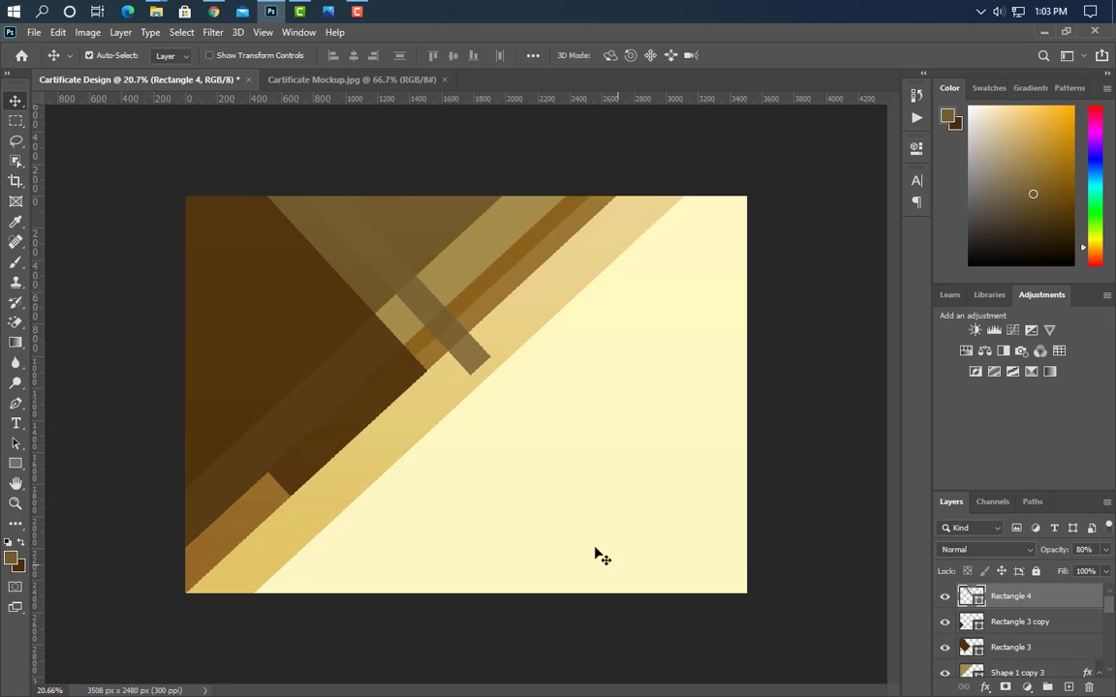
Step: Draw a rectangle about 3804 × 1142 px on a new layer, spanning the full page width
click(16, 463)
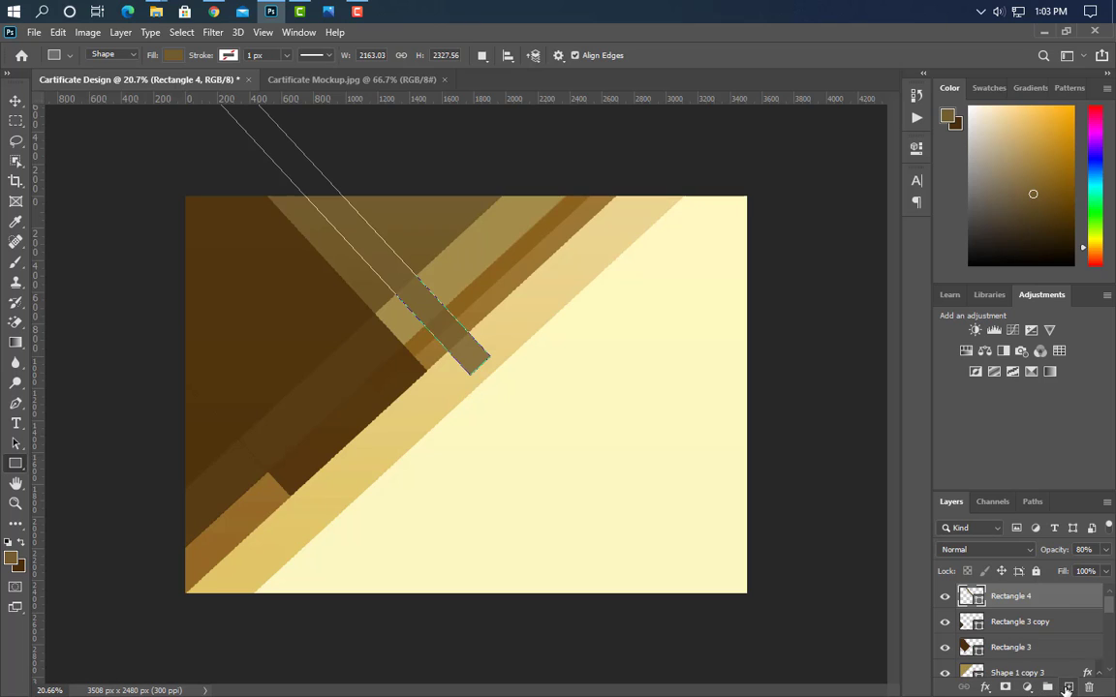
click(1068, 687)
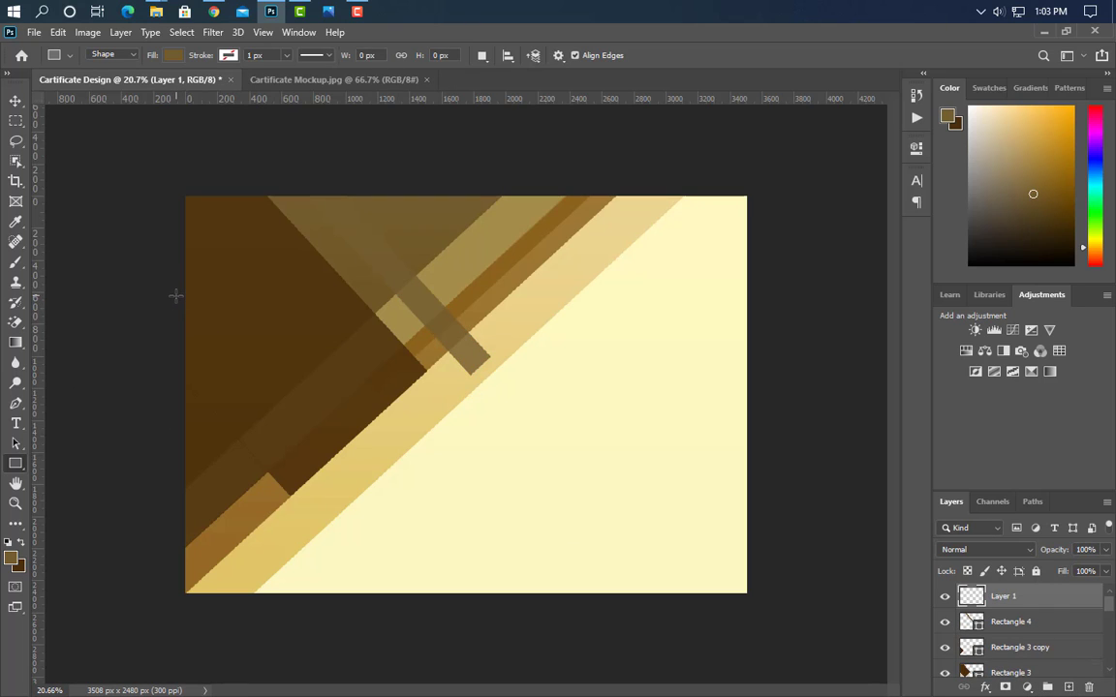
drag(176, 297, 787, 481)
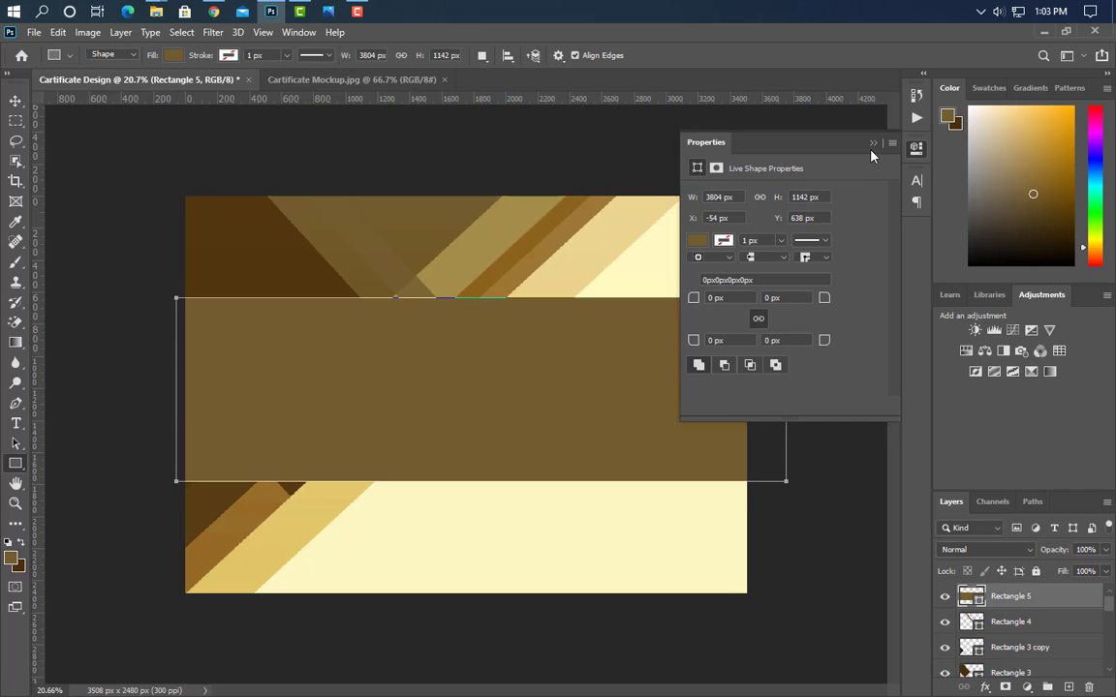
Step: Centre the wide rectangle on the canvas and change its fill to the pale yellow fff9bf
key(ctrl+a)
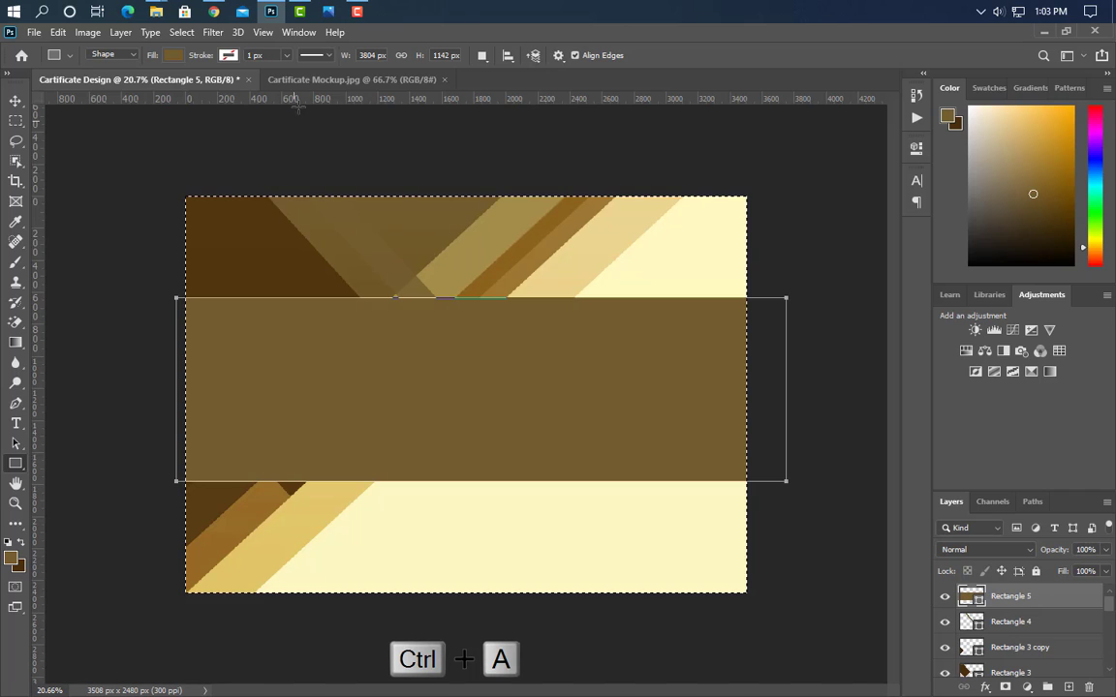
click(16, 100)
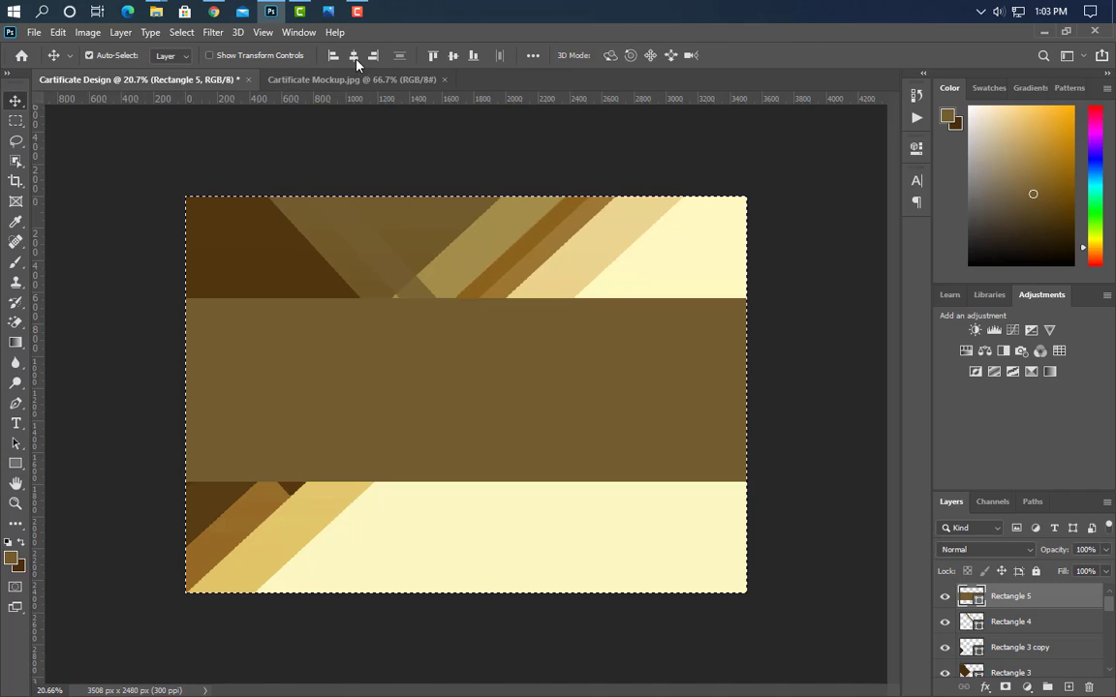
click(453, 56)
key(ctrl+d)
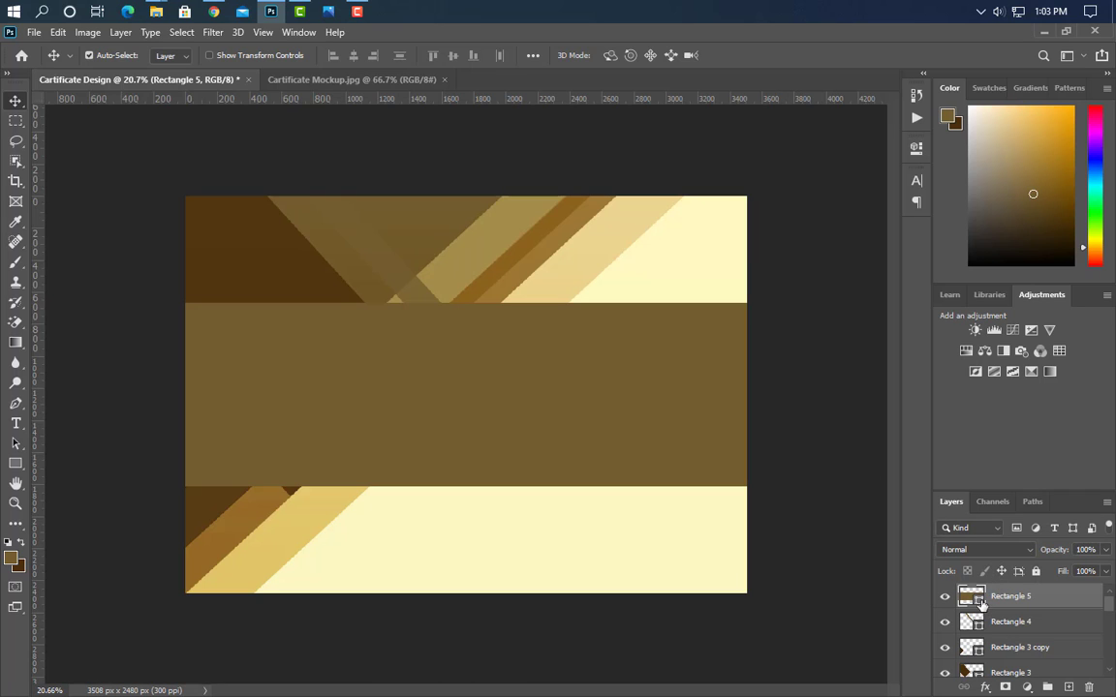
click(745, 197)
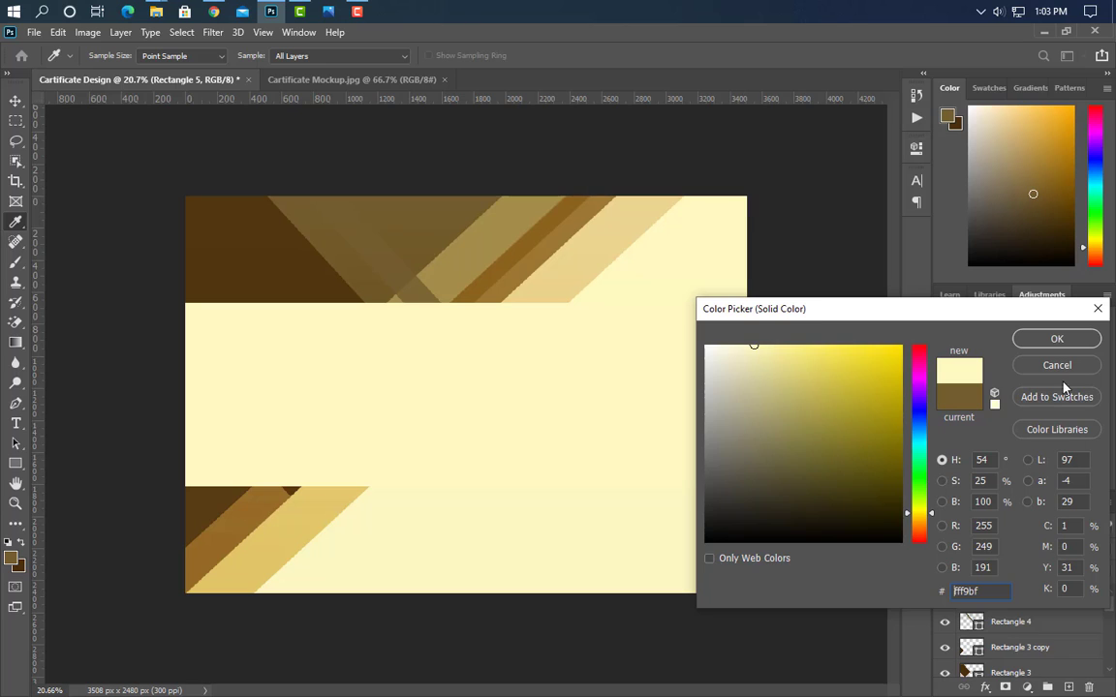
key(Return)
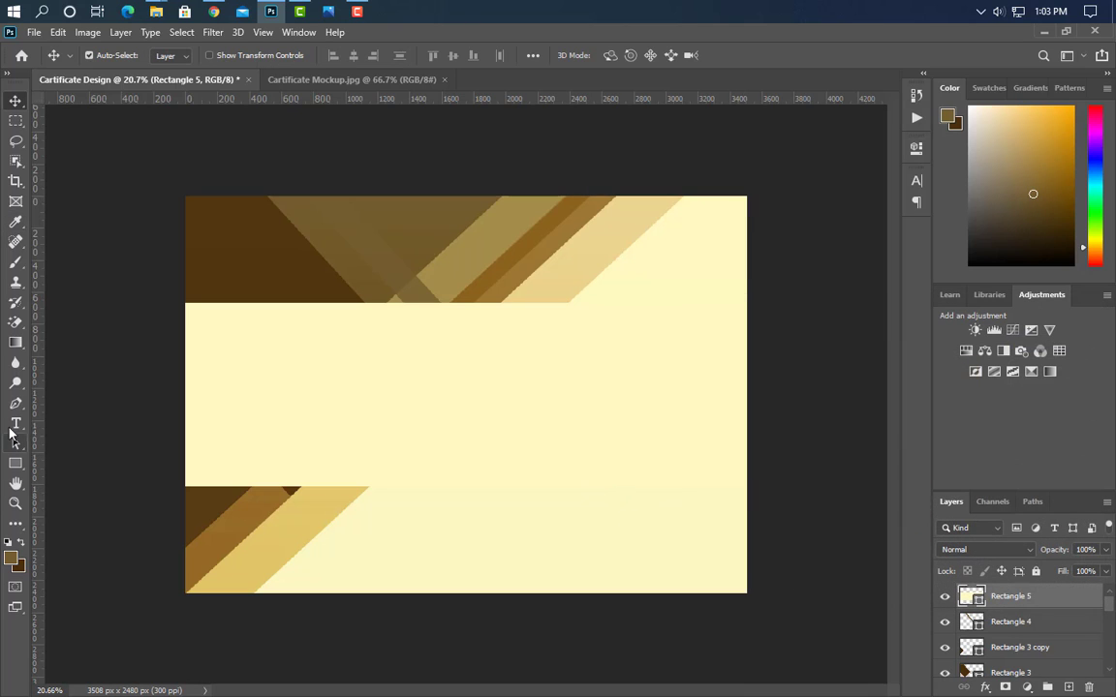
Step: Add a new layer and prepare a 1500 px brush with a very pale cream foreground colour
click(15, 263)
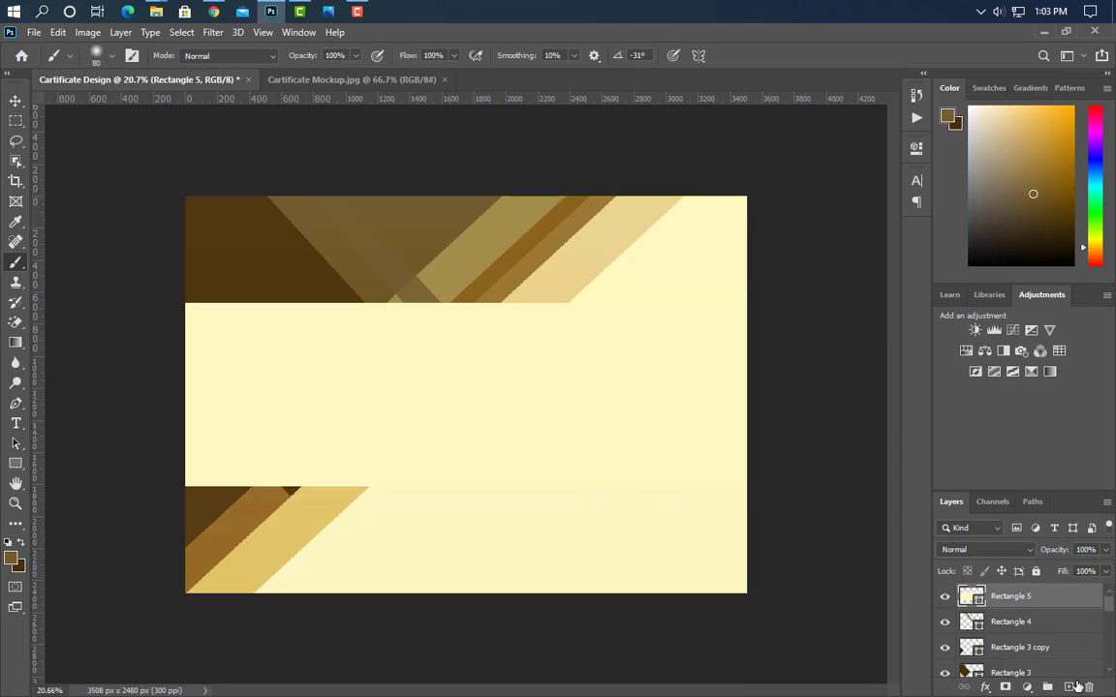
click(1068, 688)
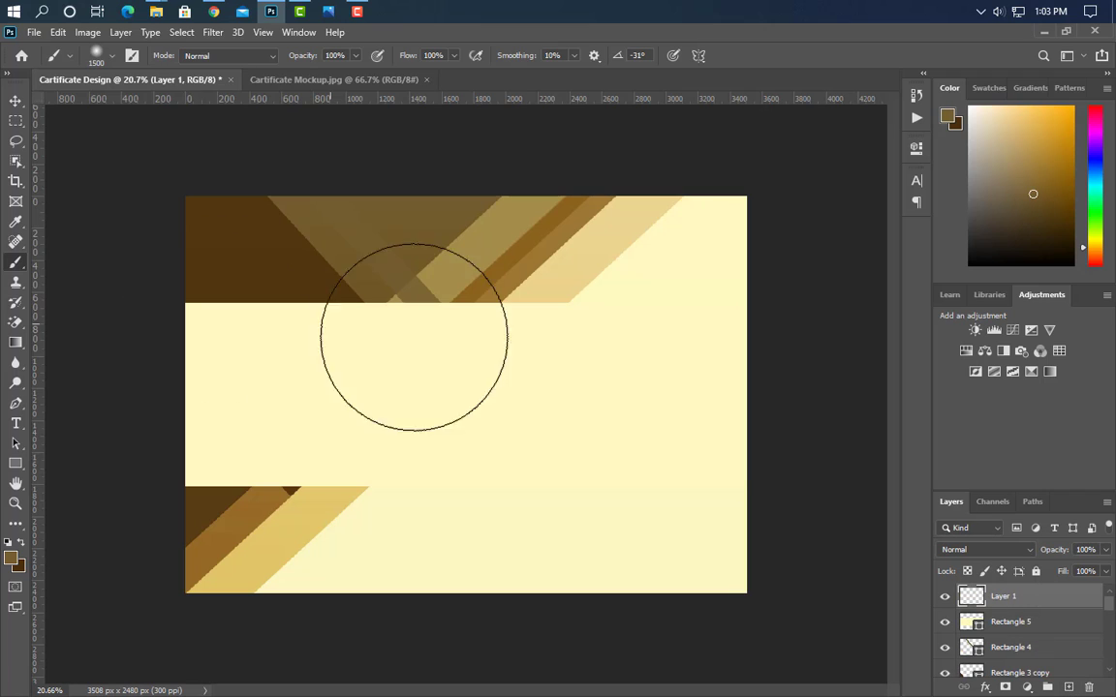
click(12, 558)
click(544, 420)
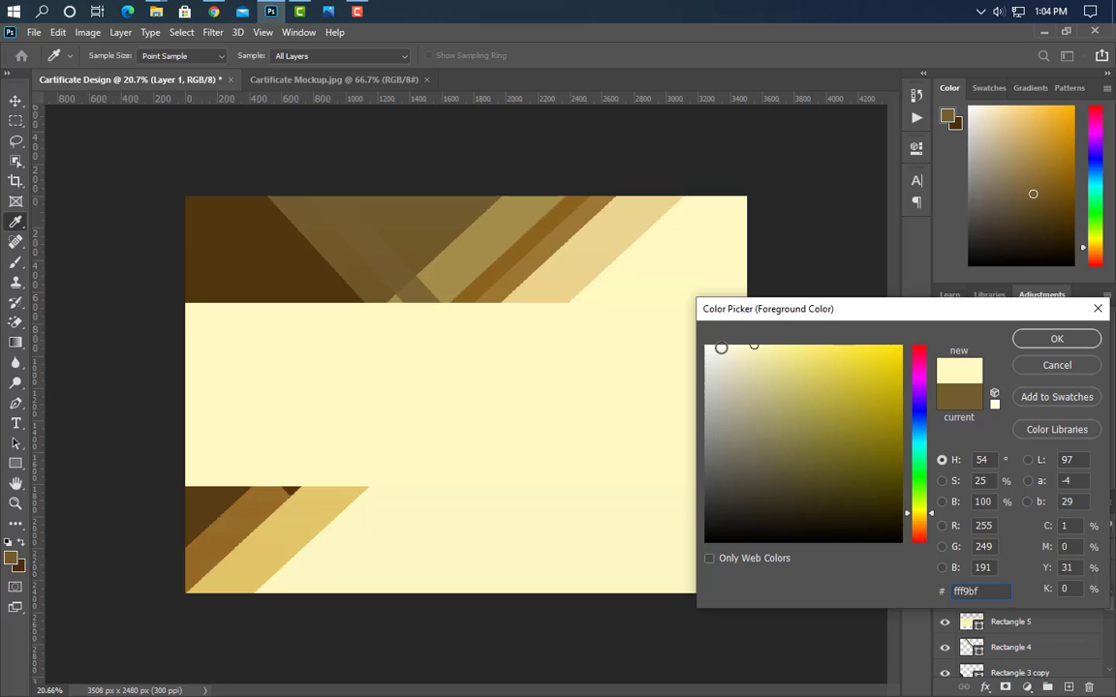
click(721, 348)
click(1056, 338)
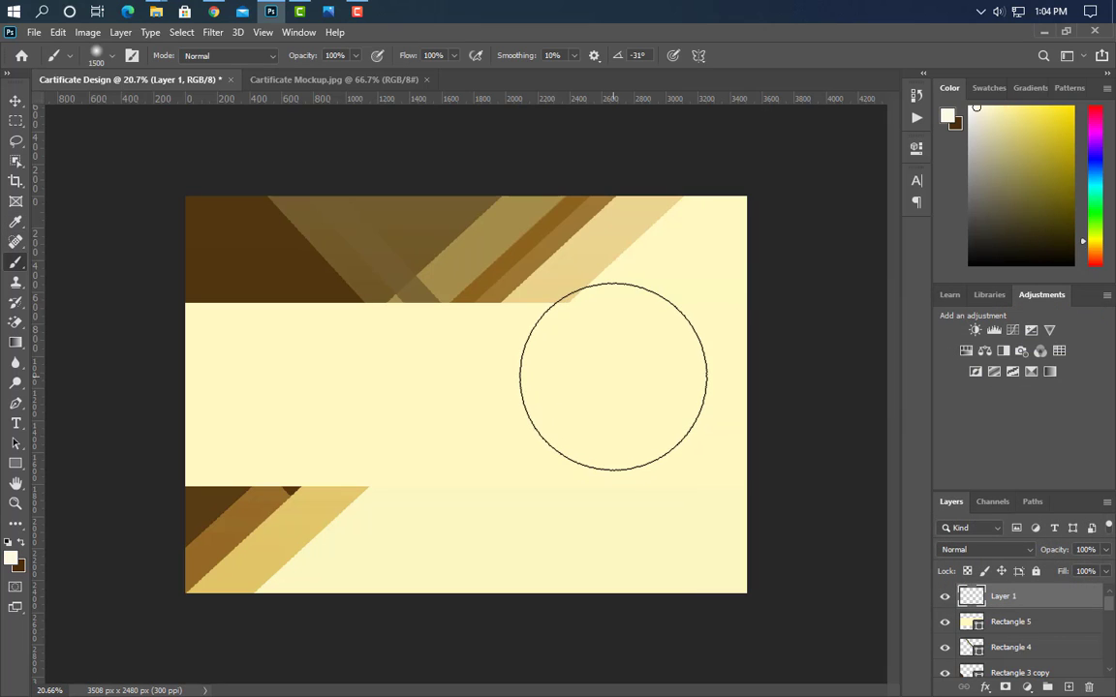
Step: Enlarge the soft brush to 2100 px and paint one pale cream highlight on the new layer, right of the page centre
key(bracketright)
key(bracketright)
key(bracketright)
key(bracketright)
key(bracketright)
key(bracketright)
click(563, 379)
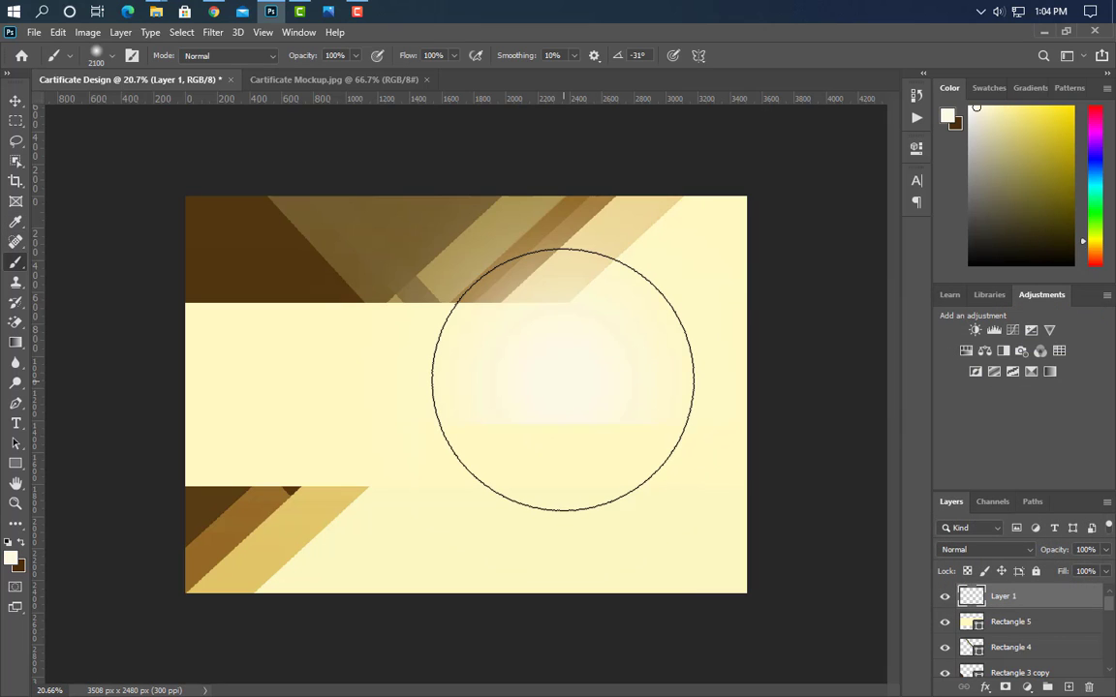
key(ctrl+z)
click(593, 398)
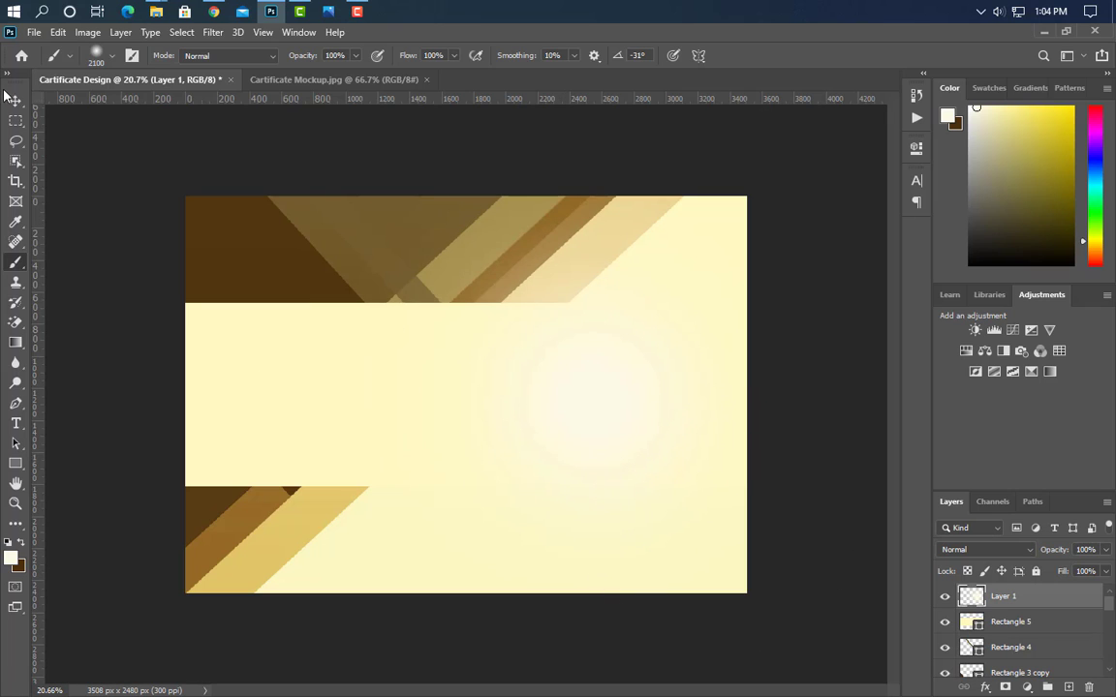
Step: Clip the highlight layer to the wide pale yellow panel with a clipping mask
click(16, 101)
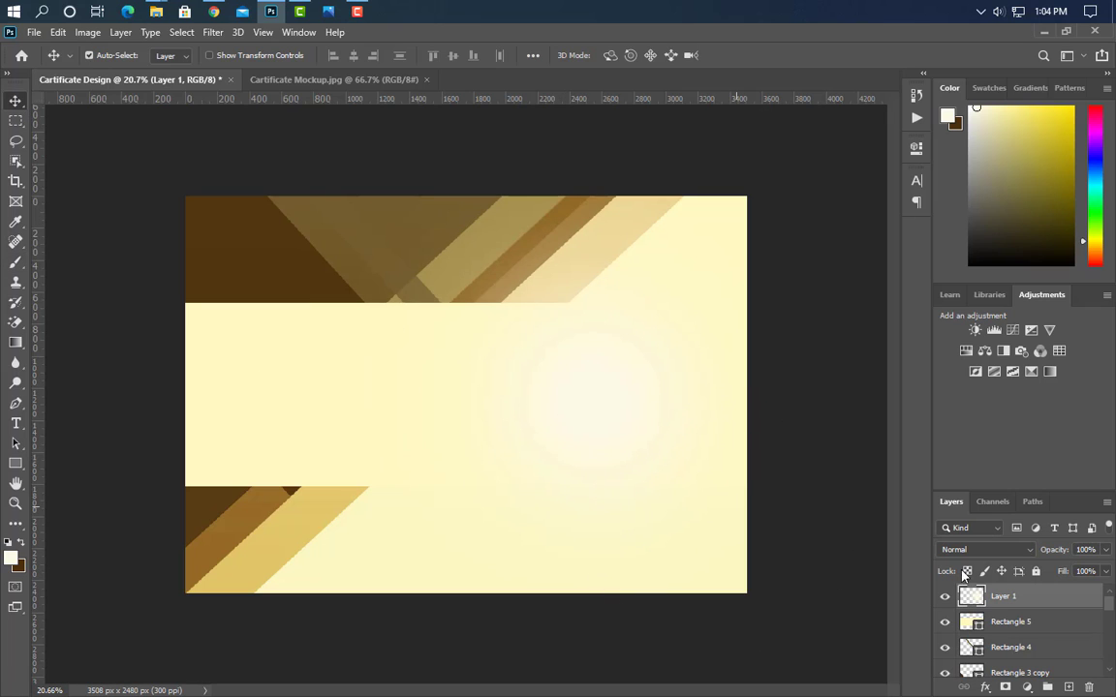
right_click(1040, 590)
click(812, 305)
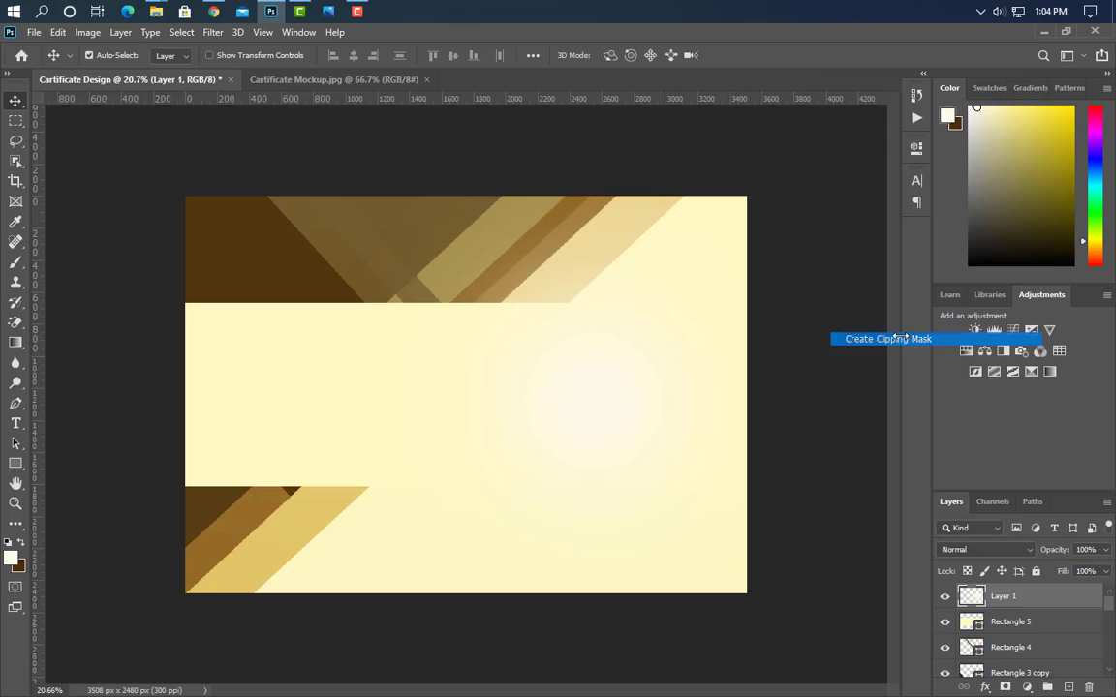
Step: Add a lighter cream colour stop at the middle of the background rectangle's Gradient Overlay and apply it
click(625, 291)
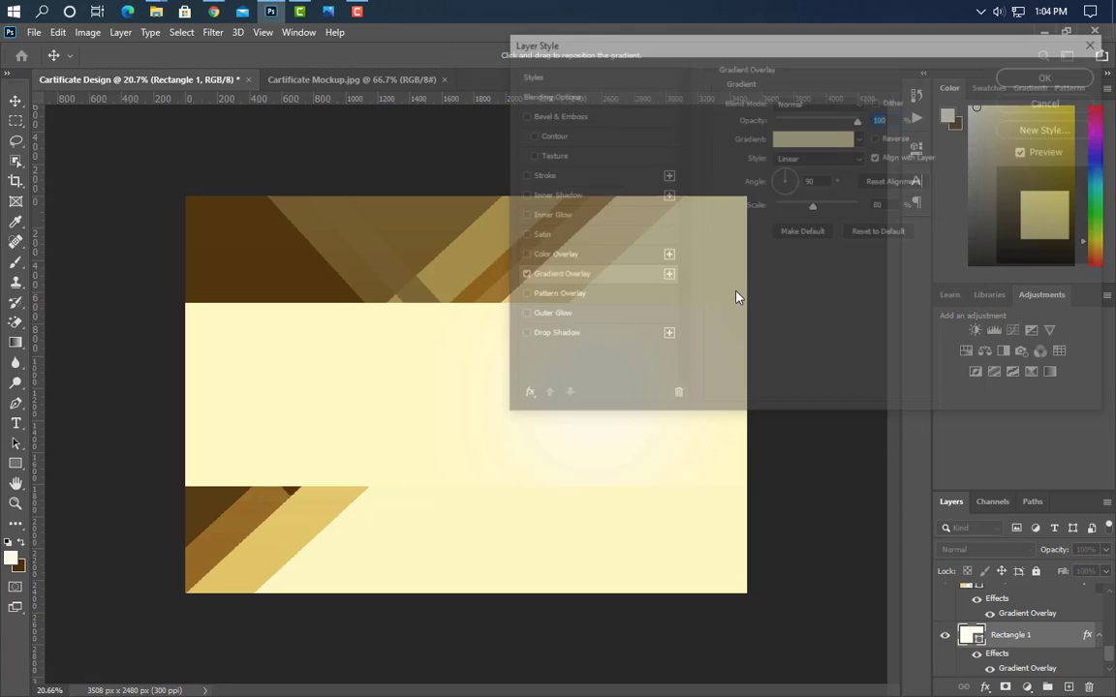
click(820, 140)
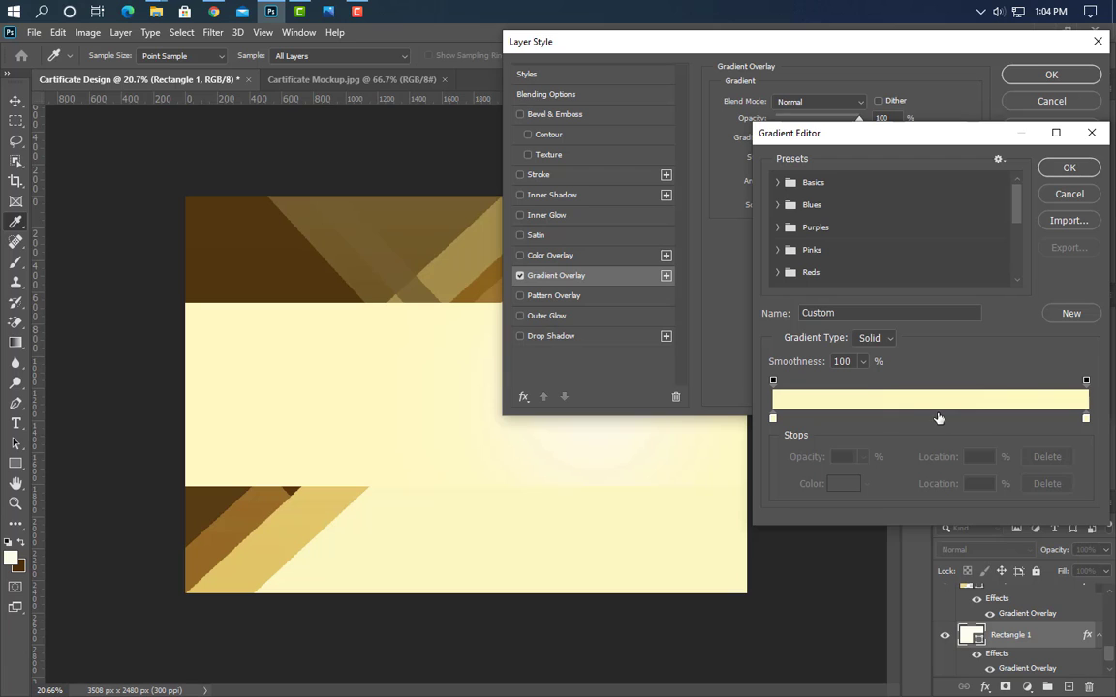
click(937, 418)
click(1052, 172)
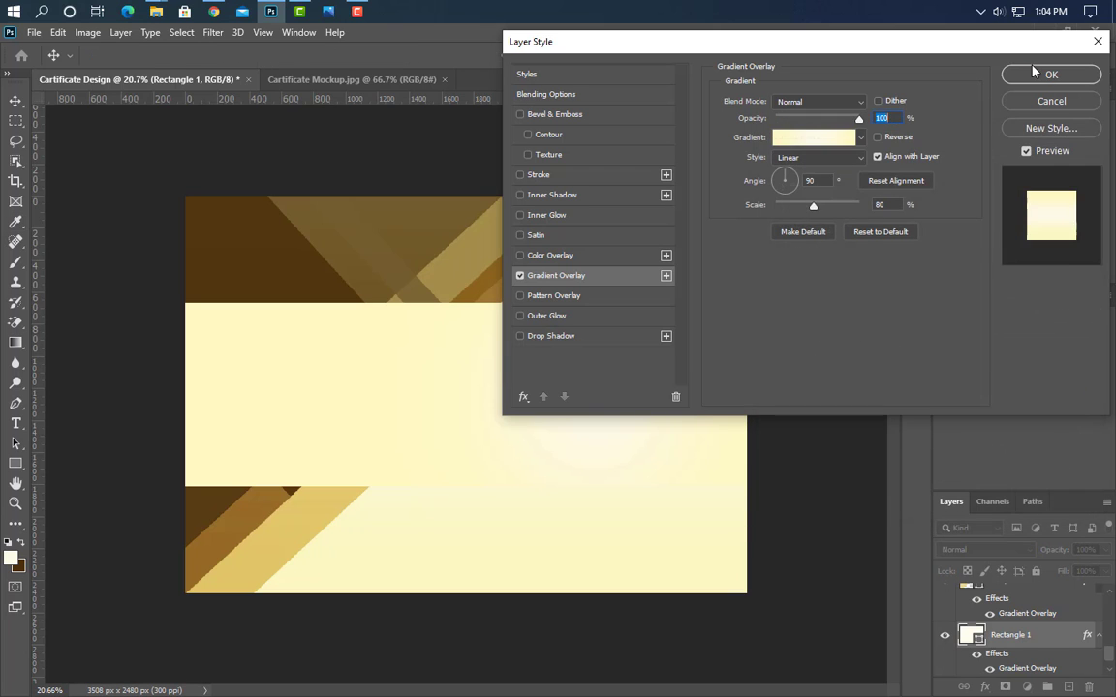
key(Return)
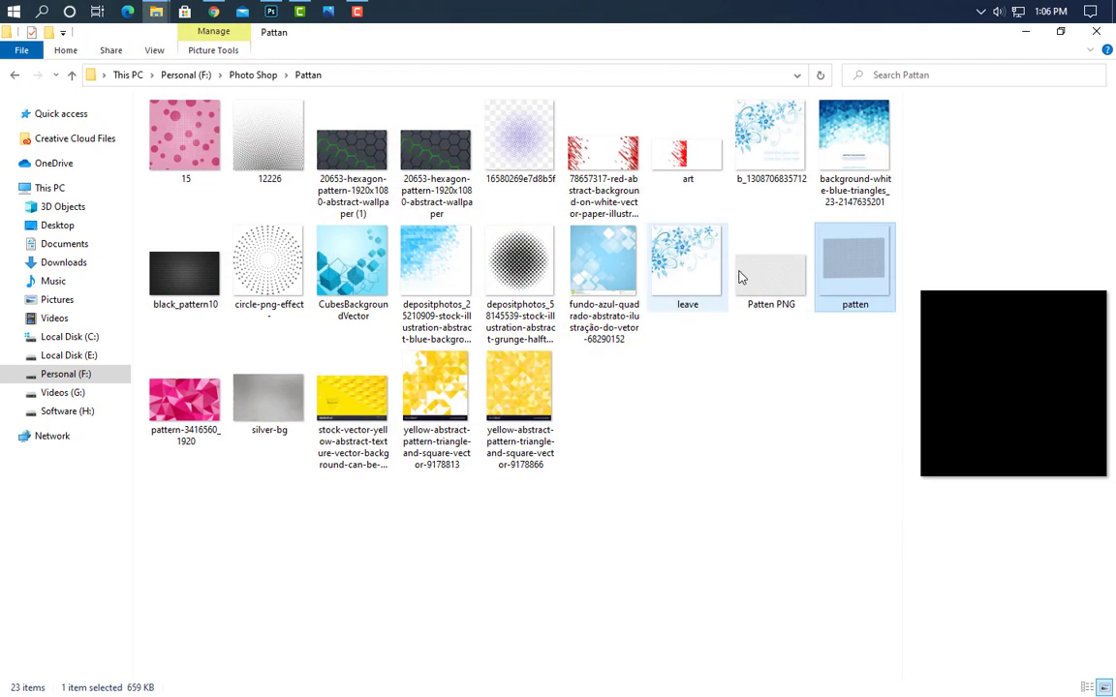
Step: Place the patten image from the Pattan folder beneath the central panel and scale it to about 227% so it covers the whole page
drag(741, 277, 432, 462)
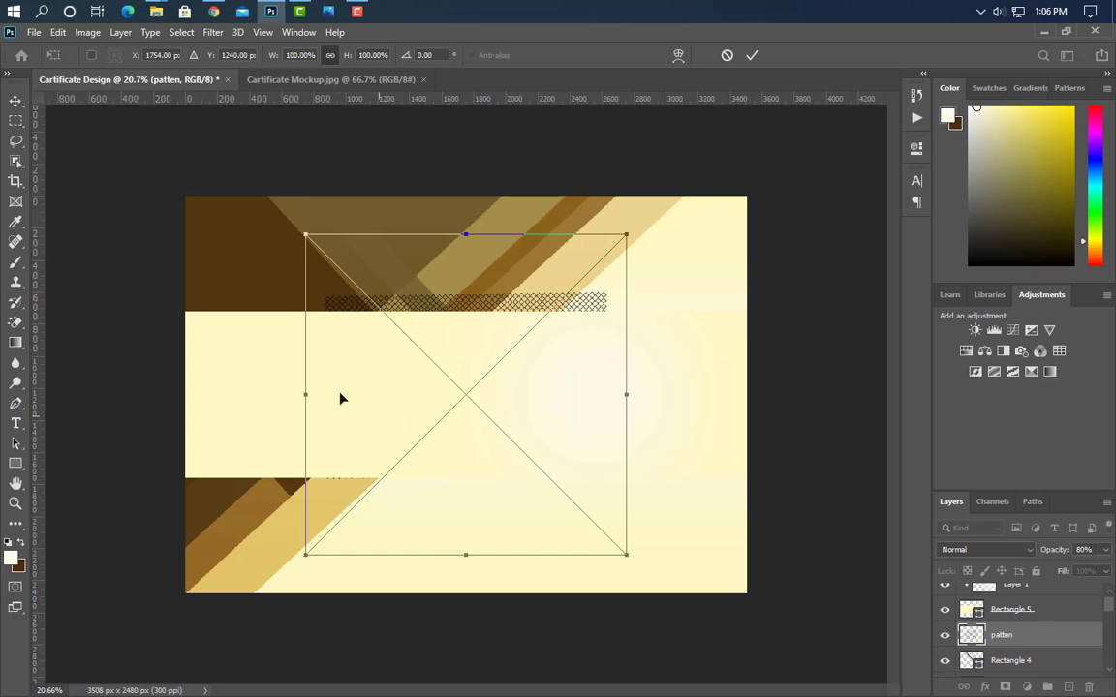
drag(303, 394, 143, 397)
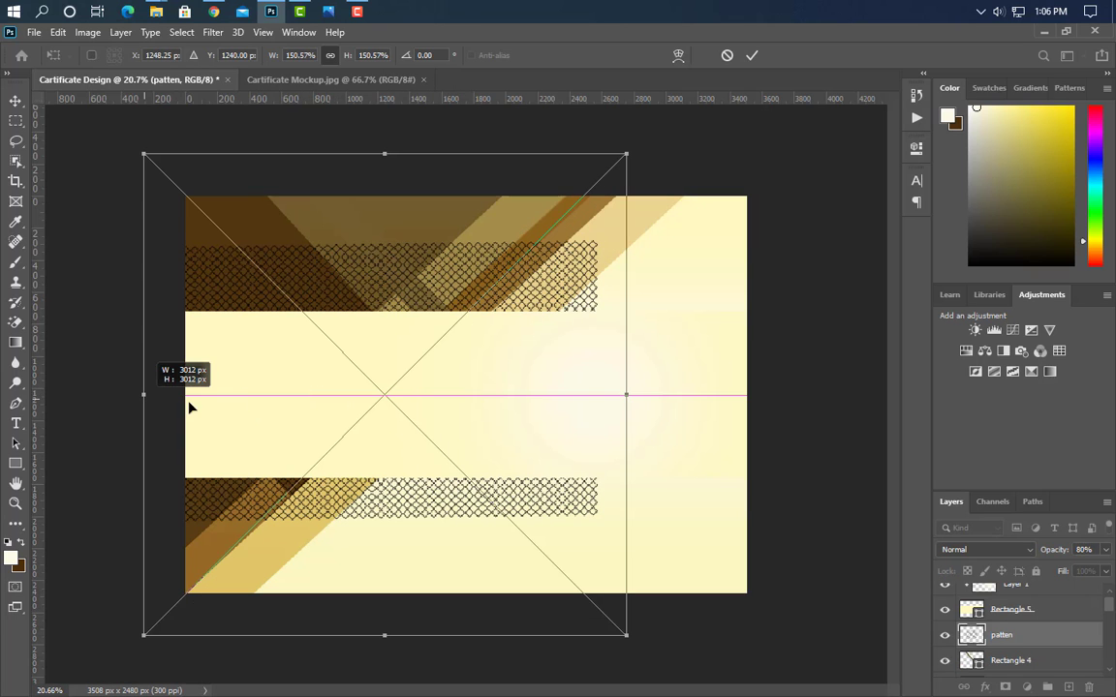
drag(627, 394, 874, 438)
drag(546, 297, 542, 319)
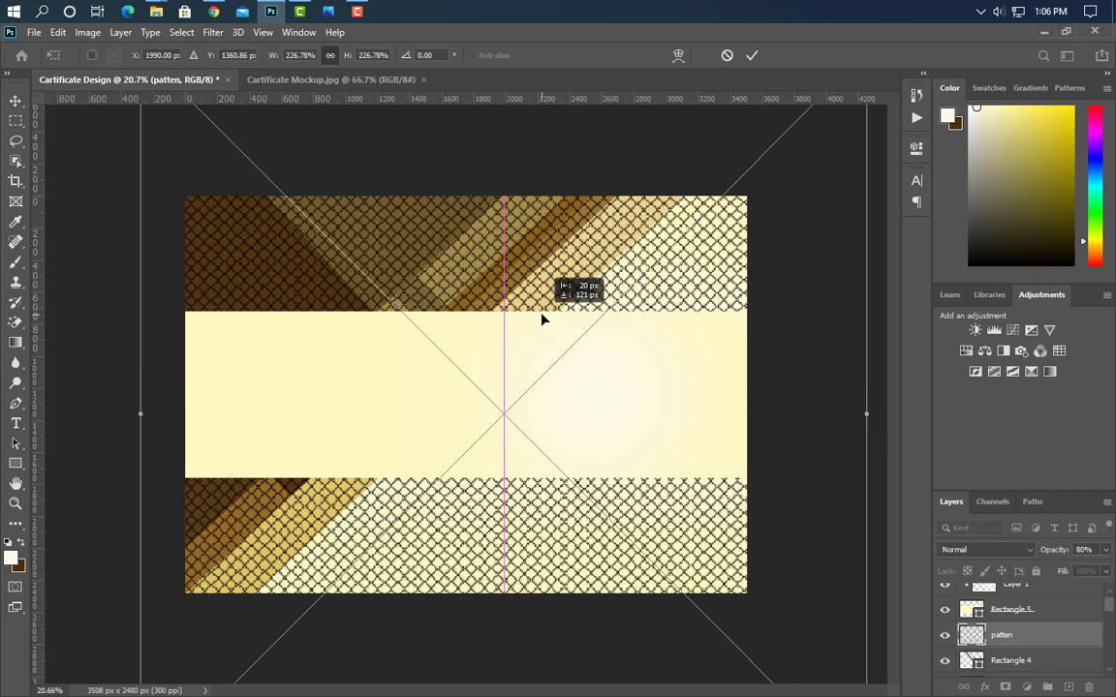
click(753, 57)
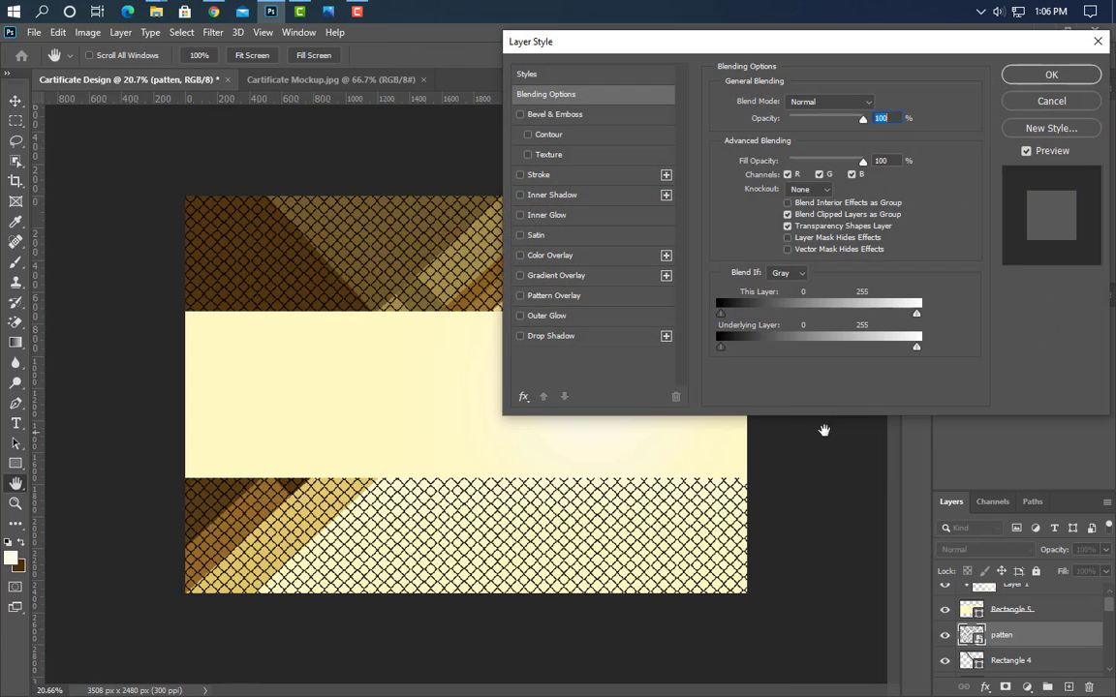
Step: Give the pattern layer a whitish Color Overlay and set its opacity to 10%
click(550, 255)
click(1051, 76)
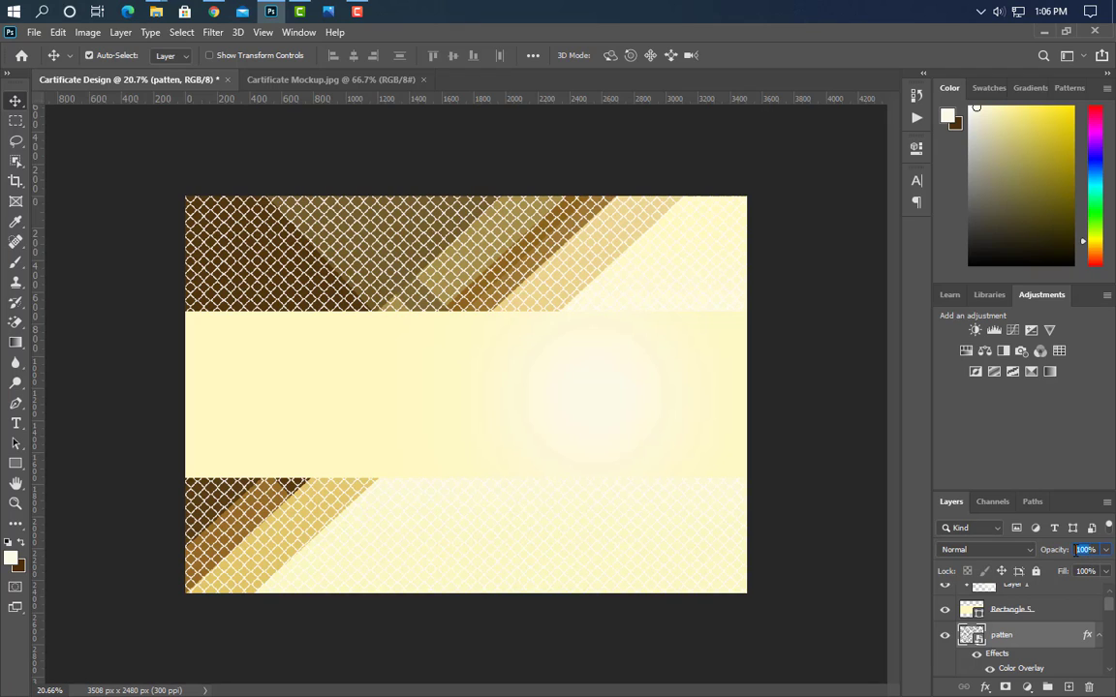
text(10)
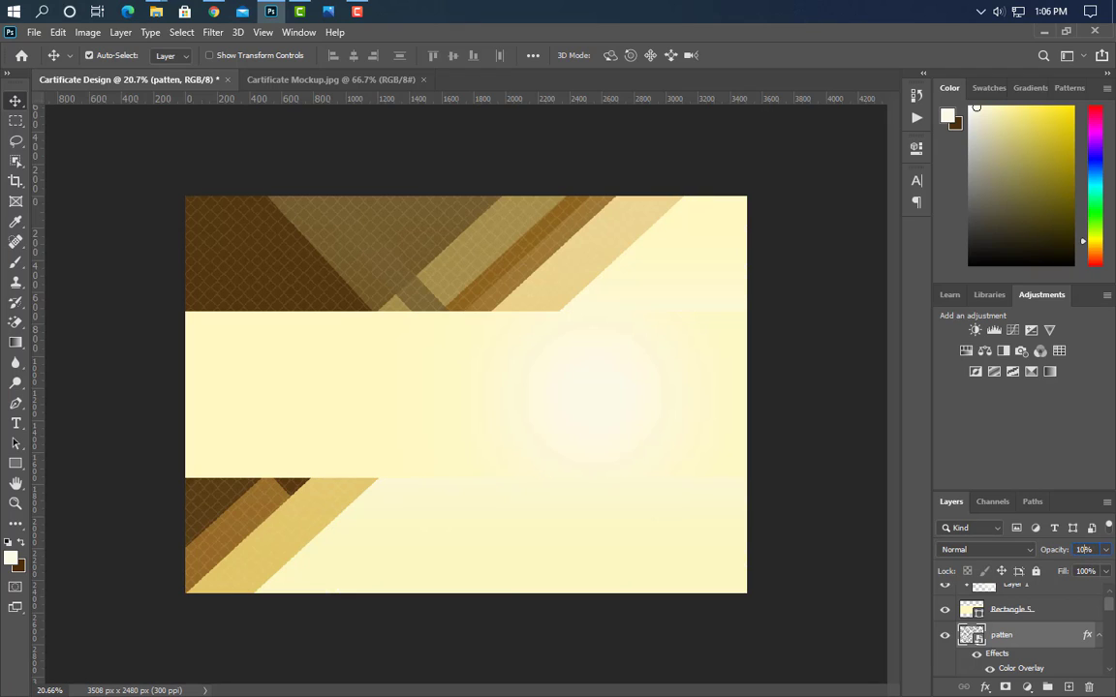
key(Return)
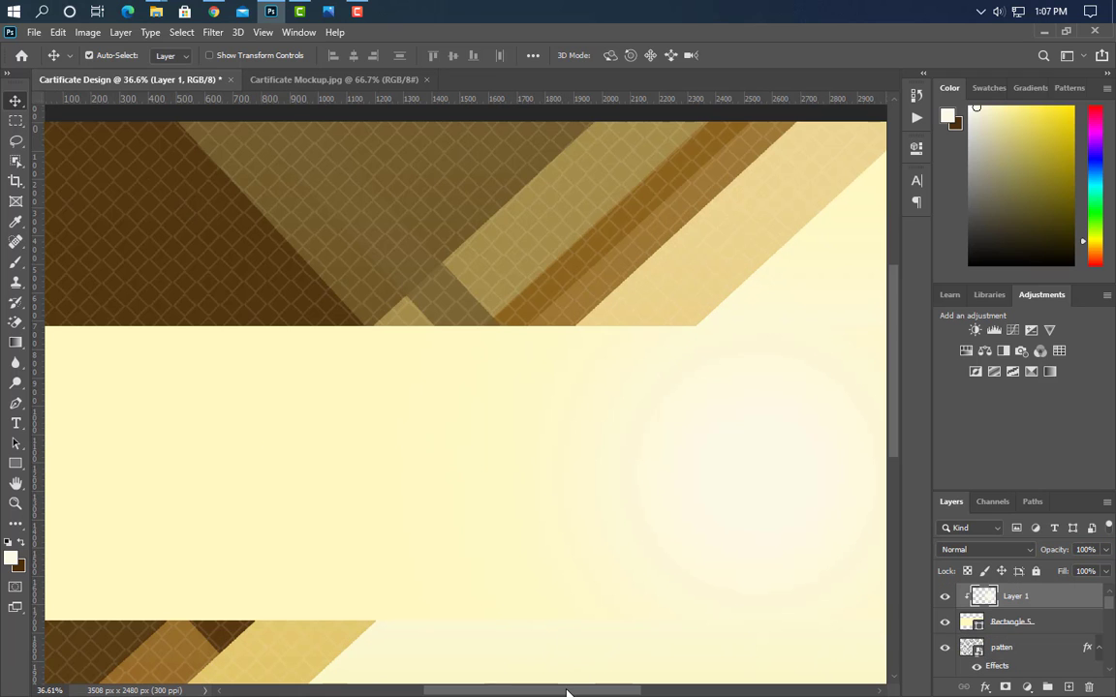
Step: Add the text "certificate" over the dark brown header area and scale it to about 1765 × 441 px
drag(567, 691, 556, 691)
scroll(572, 672, up, 2)
scroll(568, 655, down, 2)
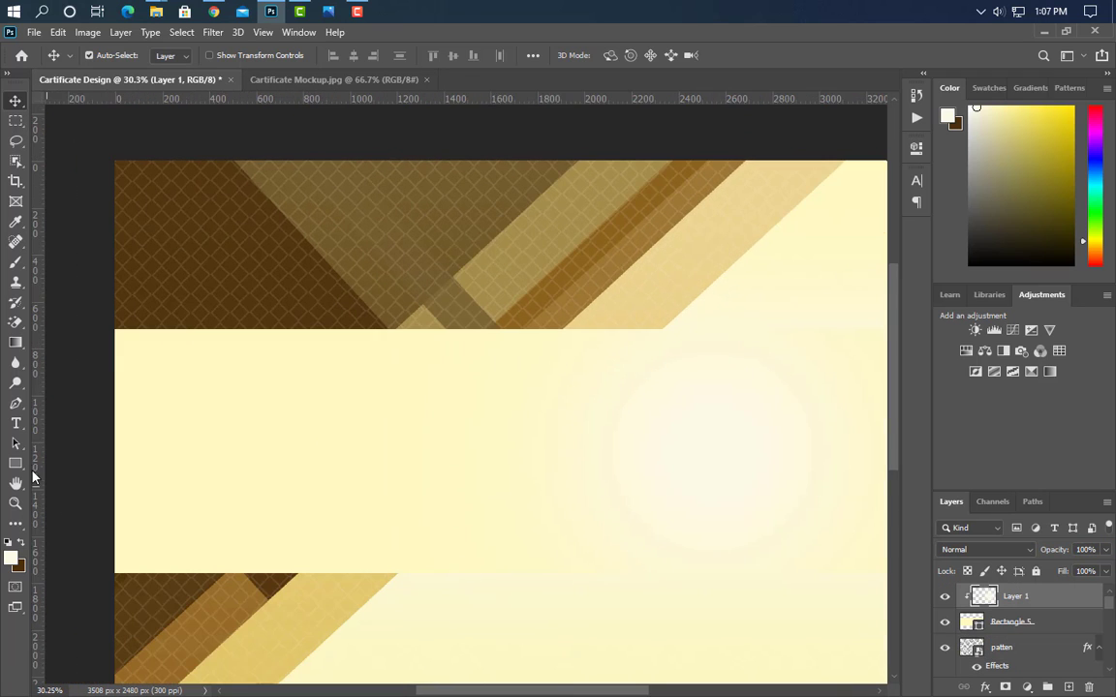
click(17, 426)
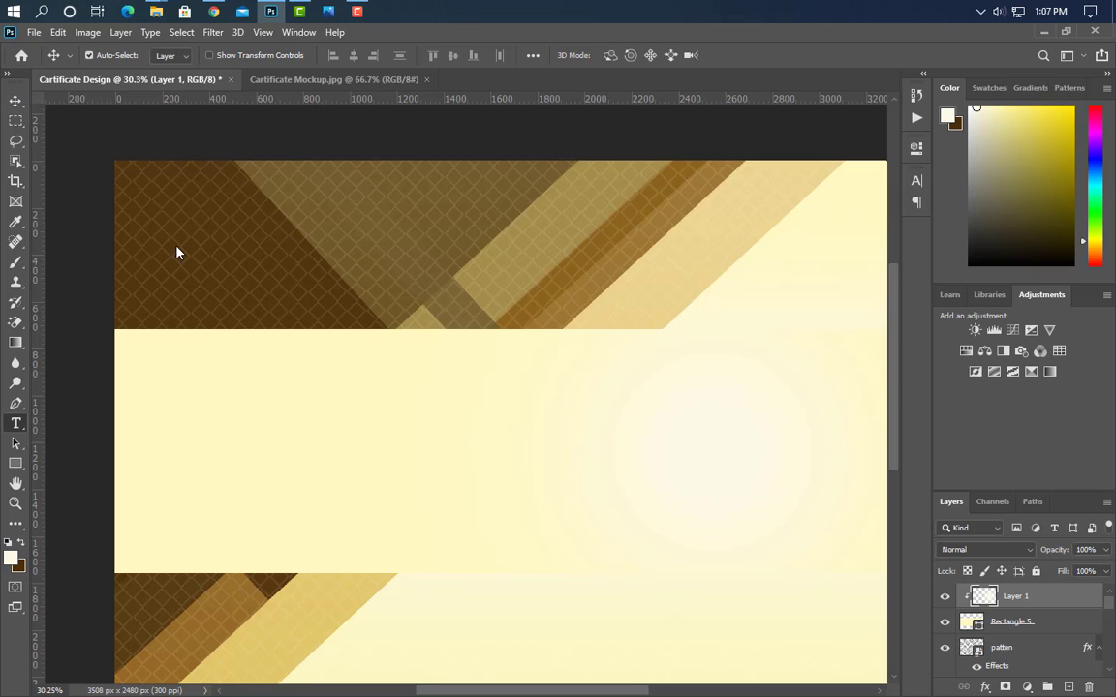
click(505, 377)
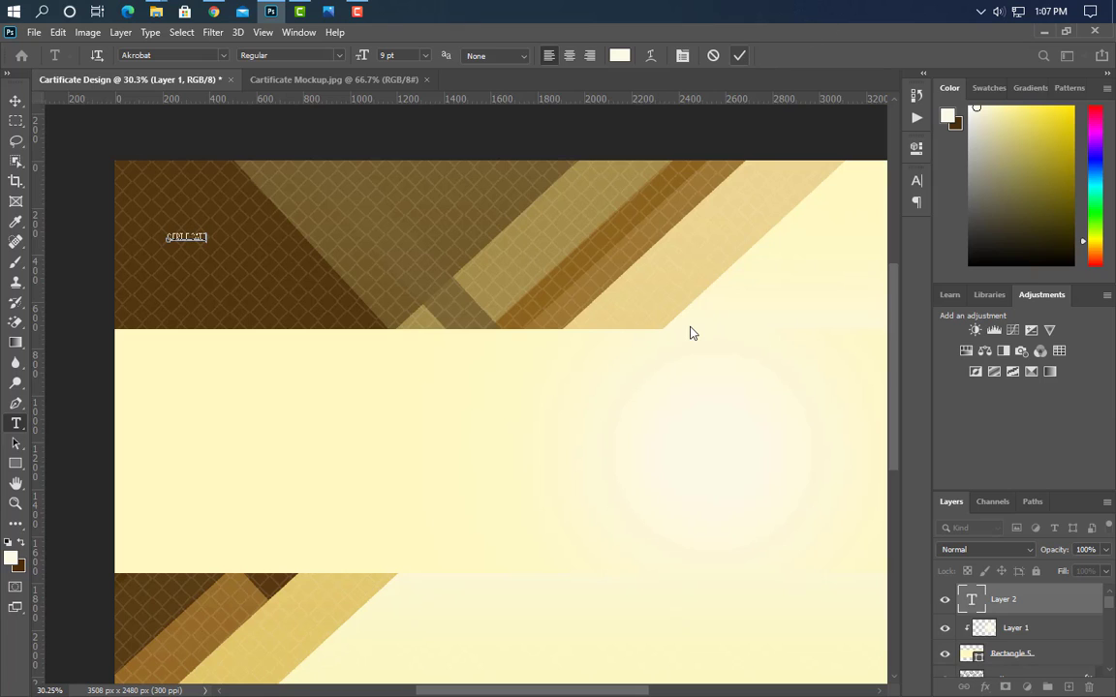
click(750, 369)
key(ctrl+t)
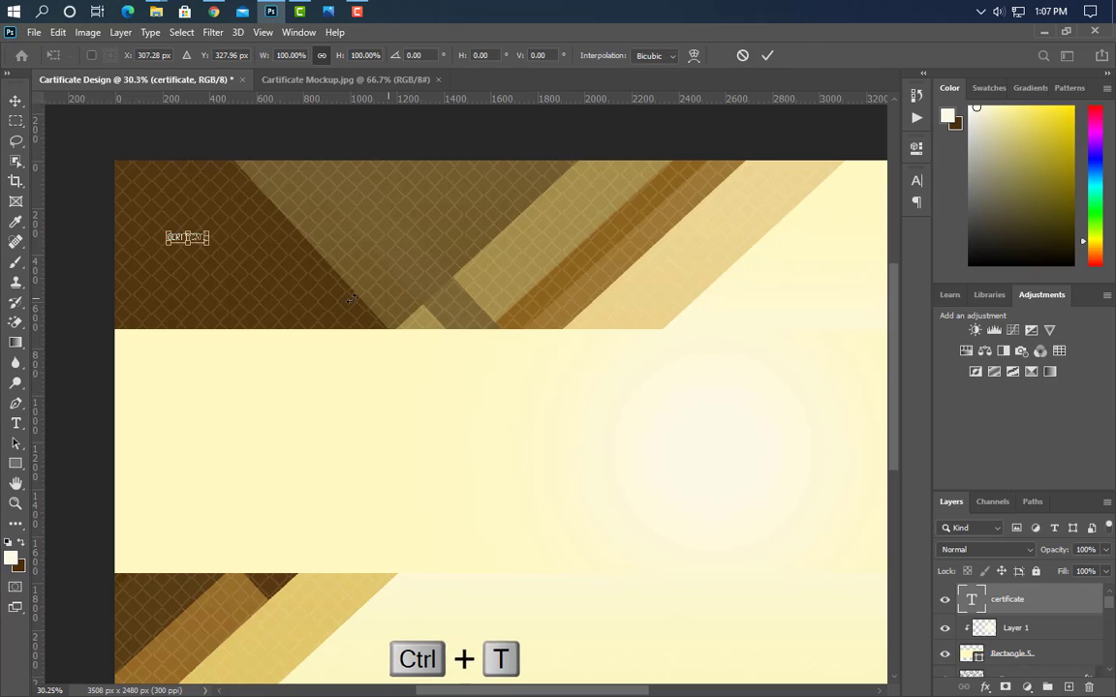
drag(206, 237, 797, 230)
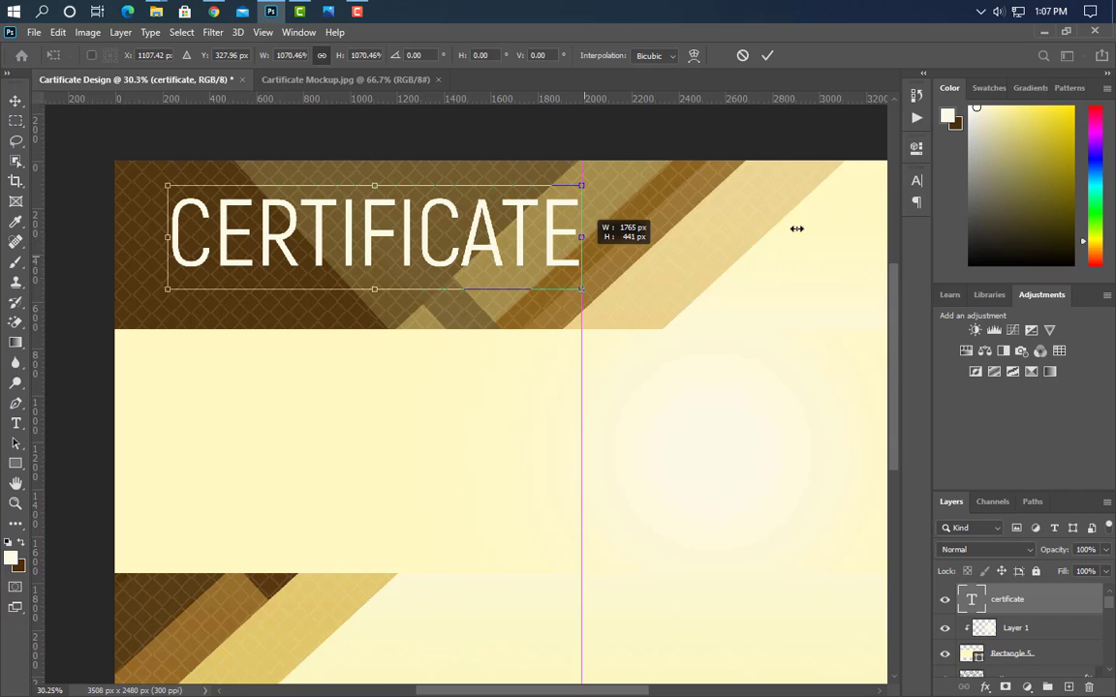
click(768, 56)
Step: Change the heading's Akrobat font style to Bold
click(918, 185)
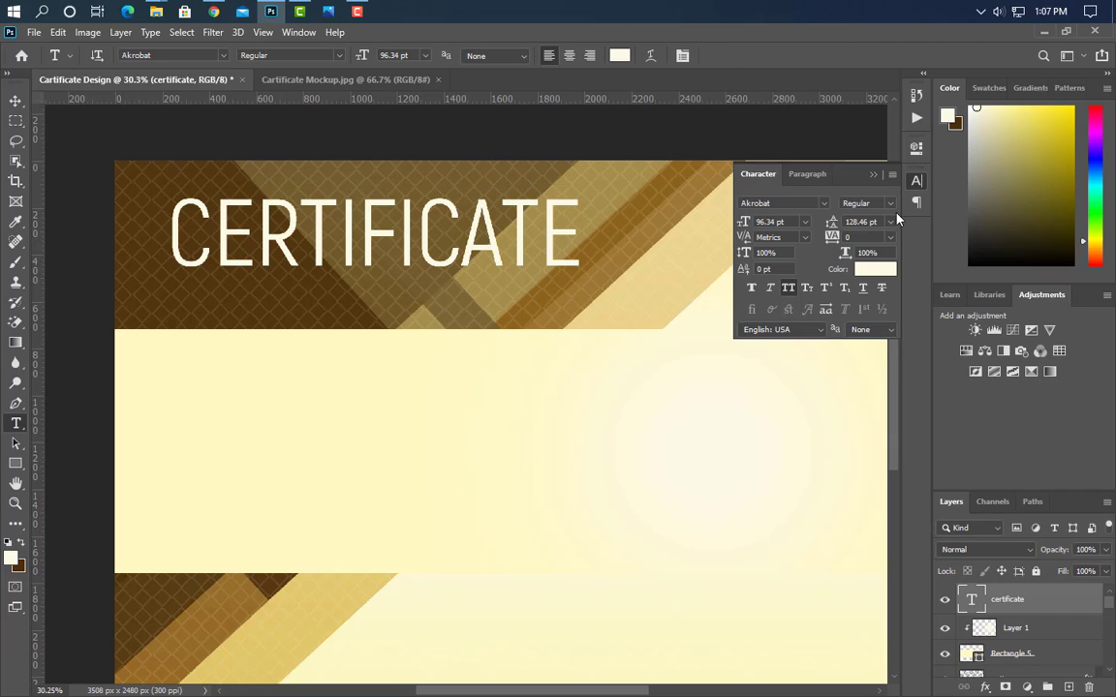
click(888, 203)
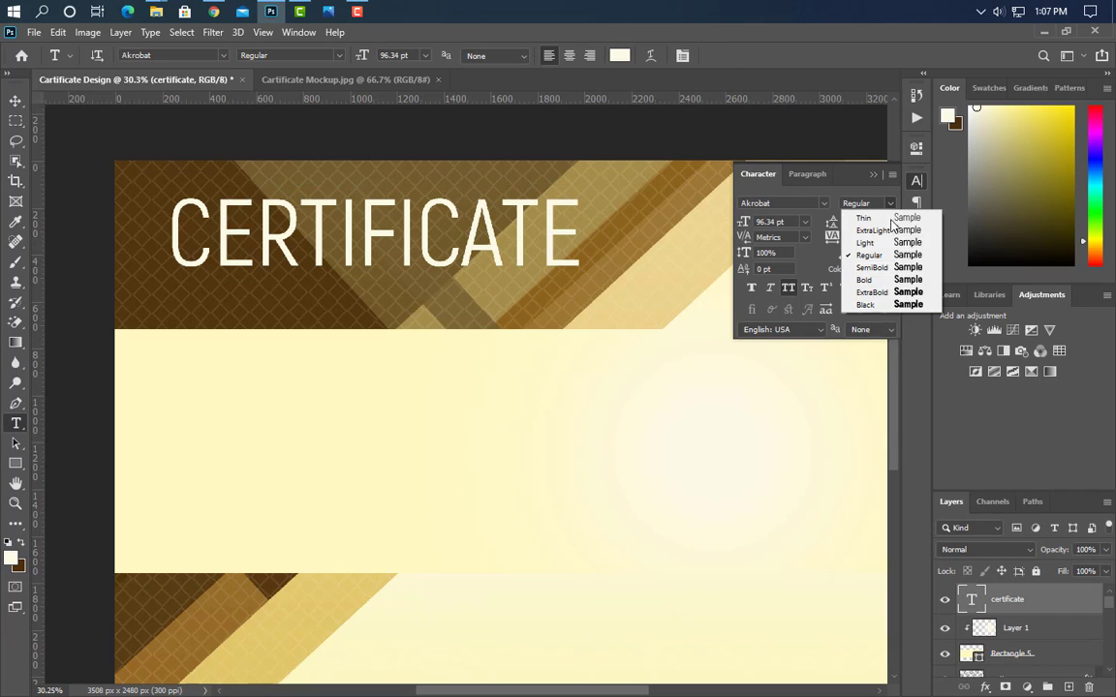
click(887, 281)
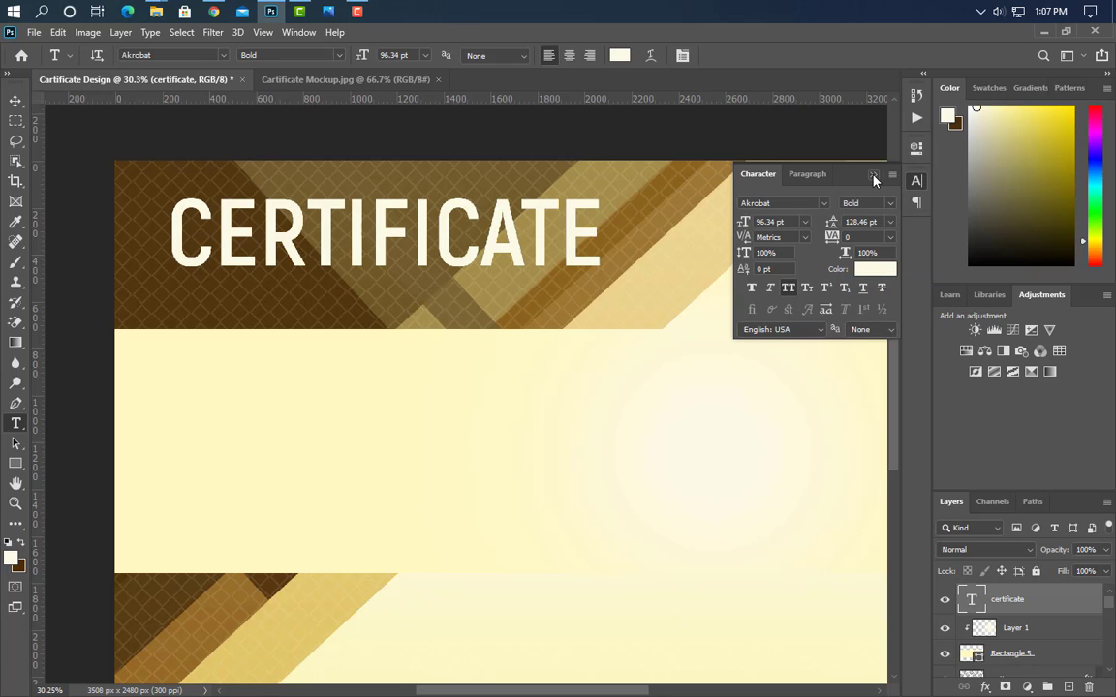
click(874, 177)
Step: Scale the bold heading down to about 84%, keeping its left edge in place
key(ctrl+t)
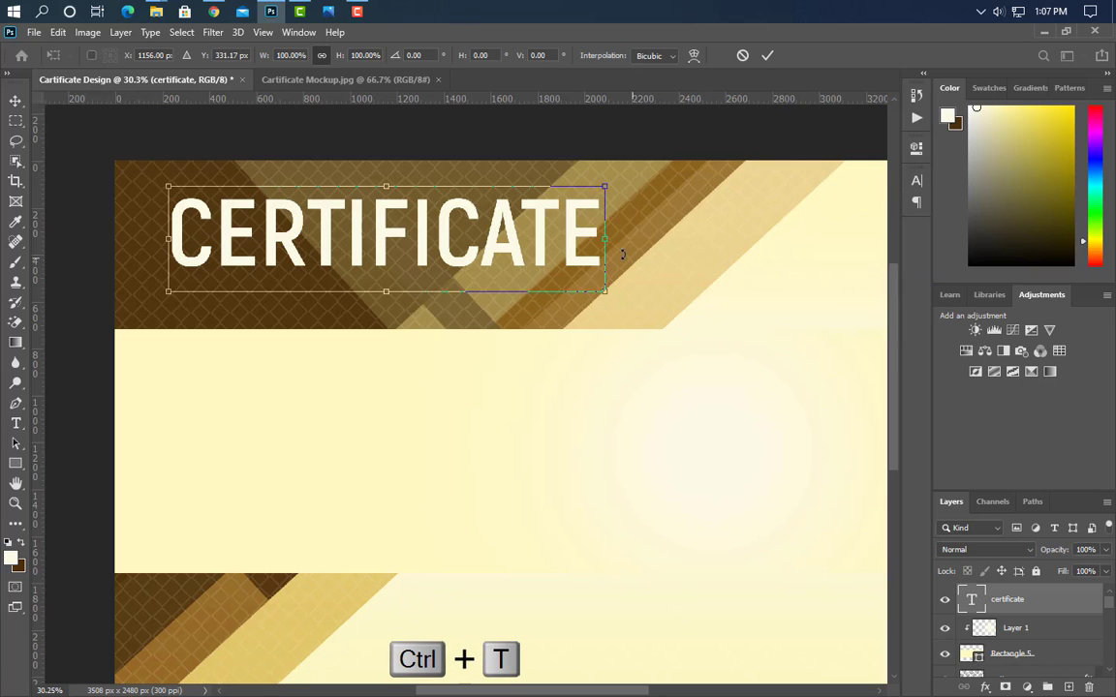
drag(607, 240, 533, 239)
click(767, 58)
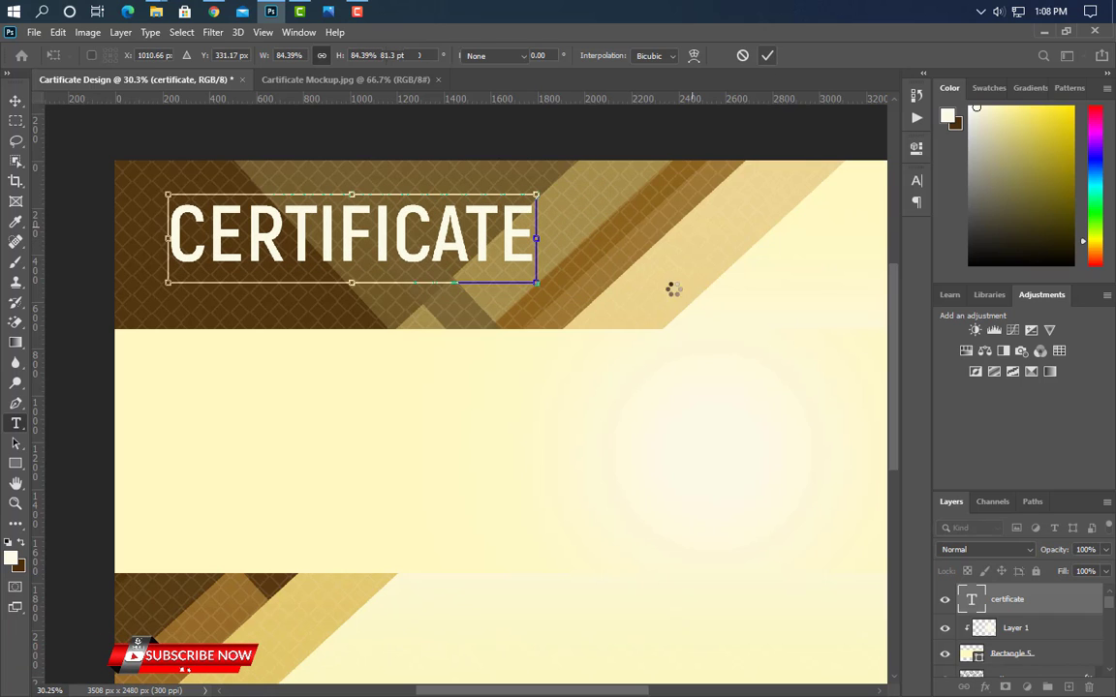
click(17, 103)
Step: Change the heading's text colour to pure white, ffffff
scroll(573, 424, down, 1)
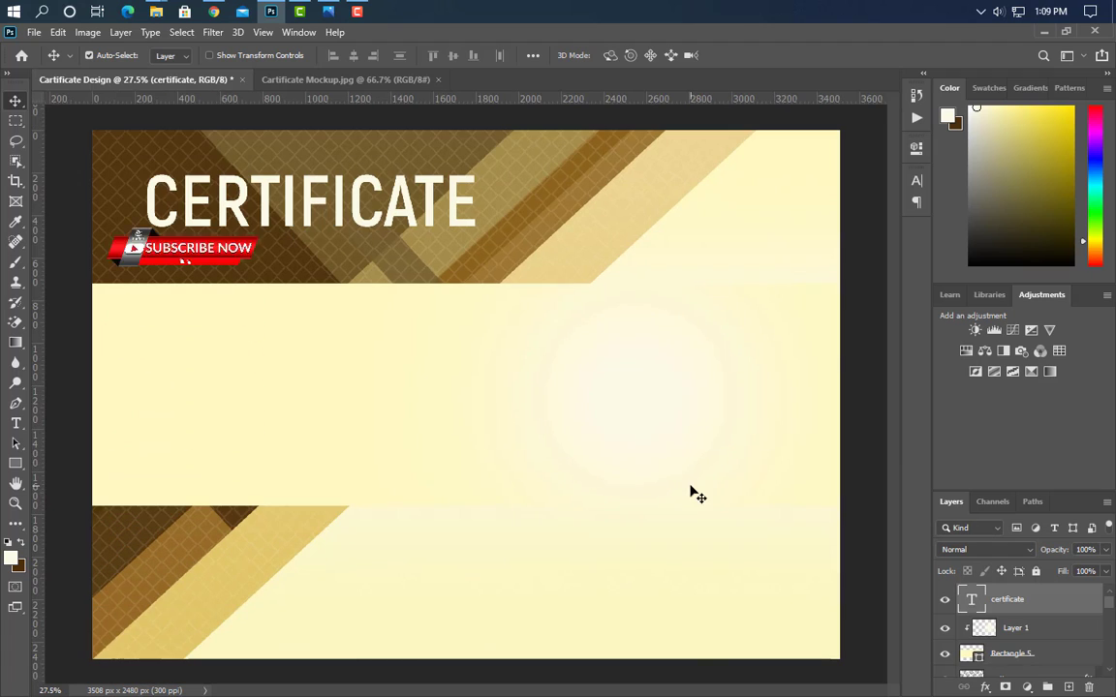
click(913, 185)
click(890, 272)
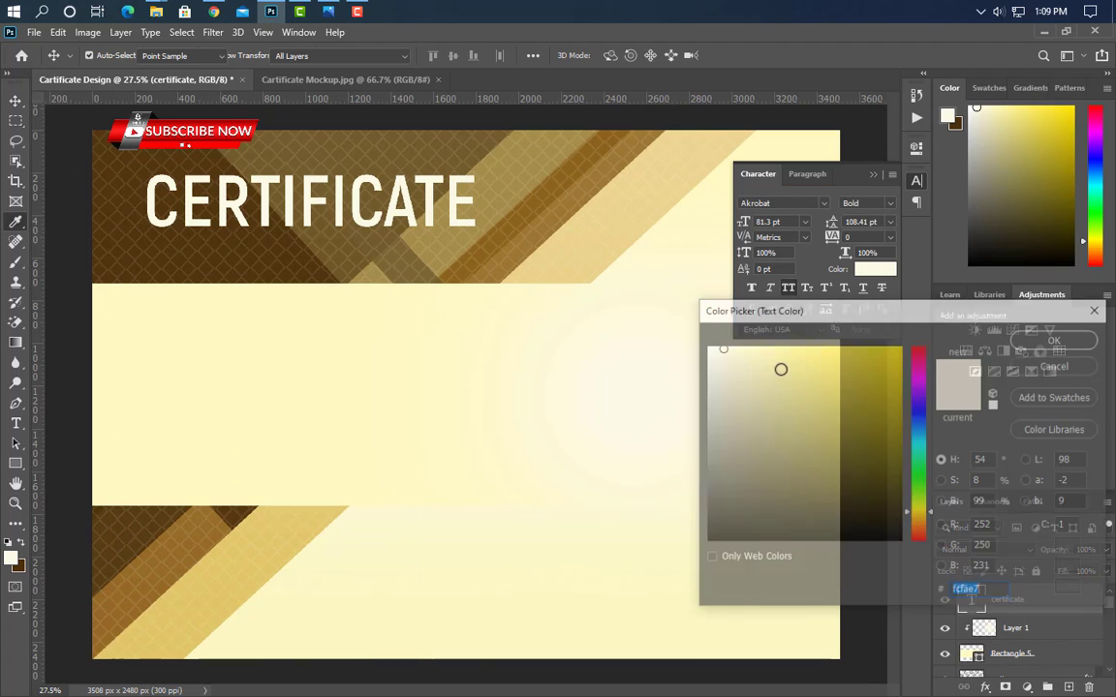
text(ffffff)
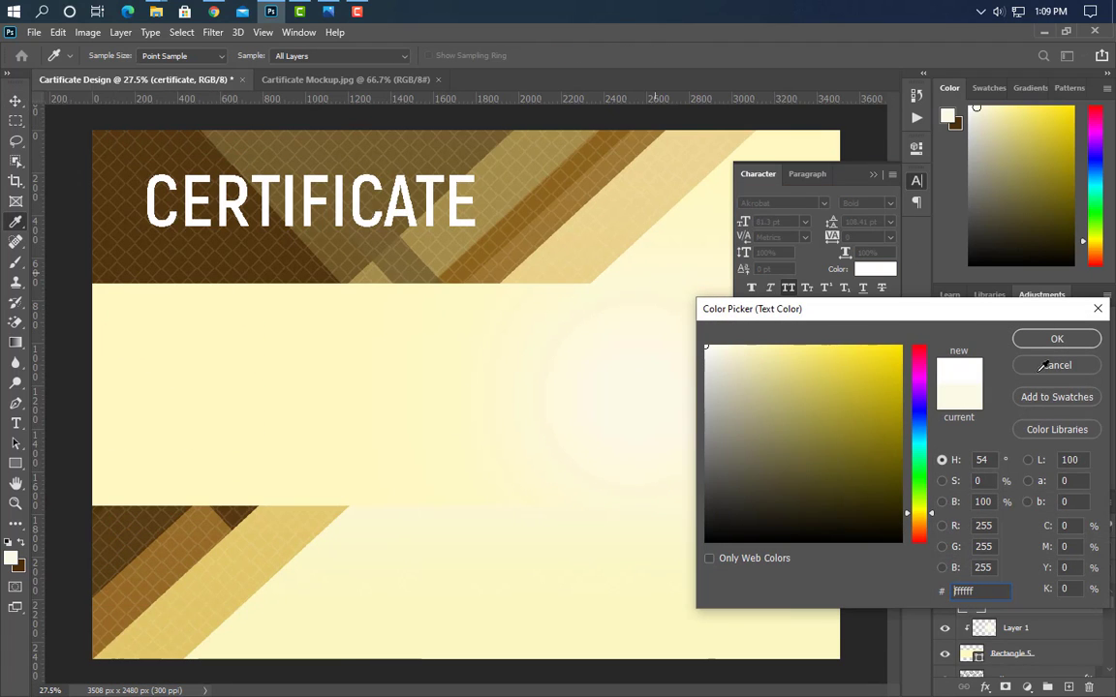
click(1057, 340)
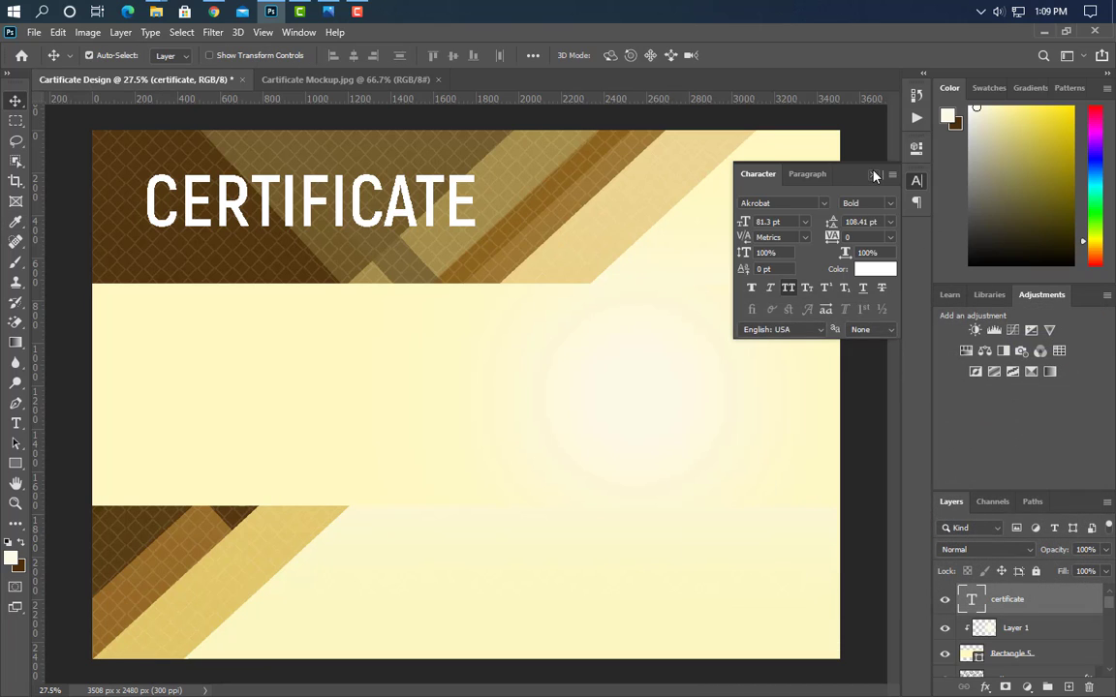
click(874, 175)
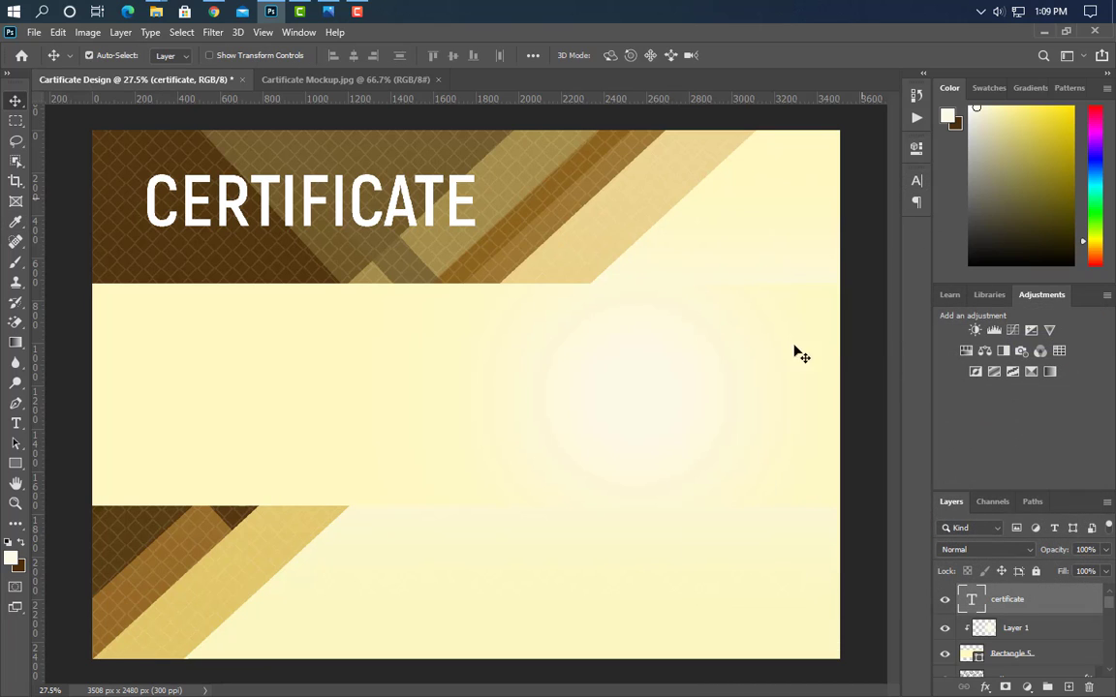
Step: Add the text "of appreciation" beneath the heading and scale it to about 500 × 86 px
click(15, 423)
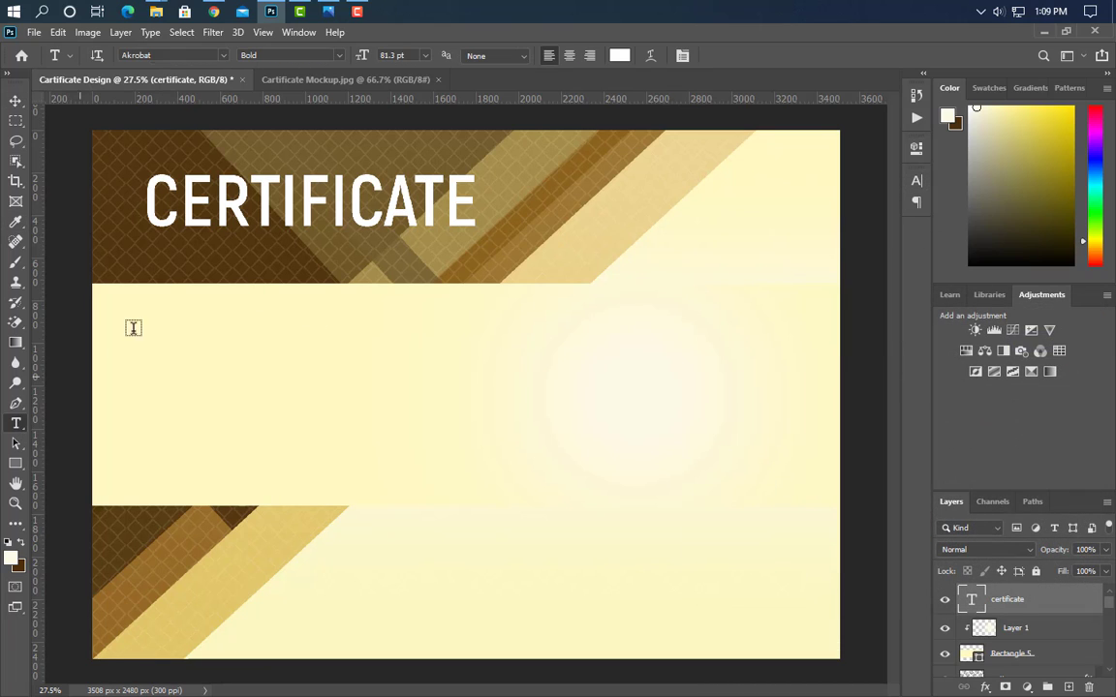
click(145, 259)
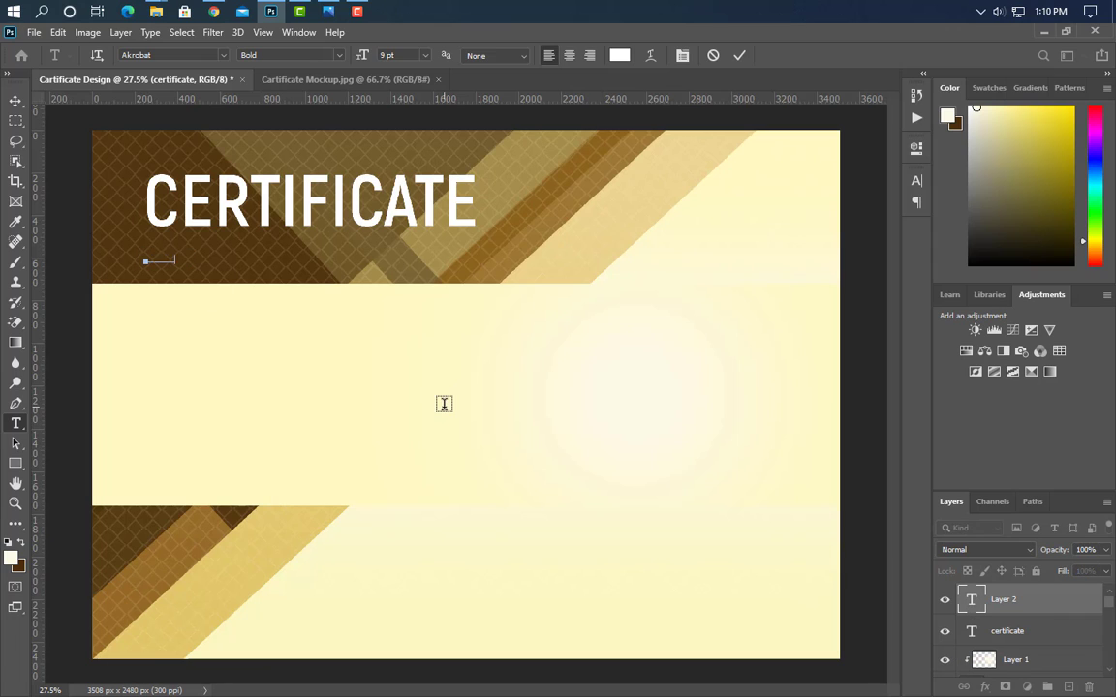
click(740, 58)
key(ctrl+t)
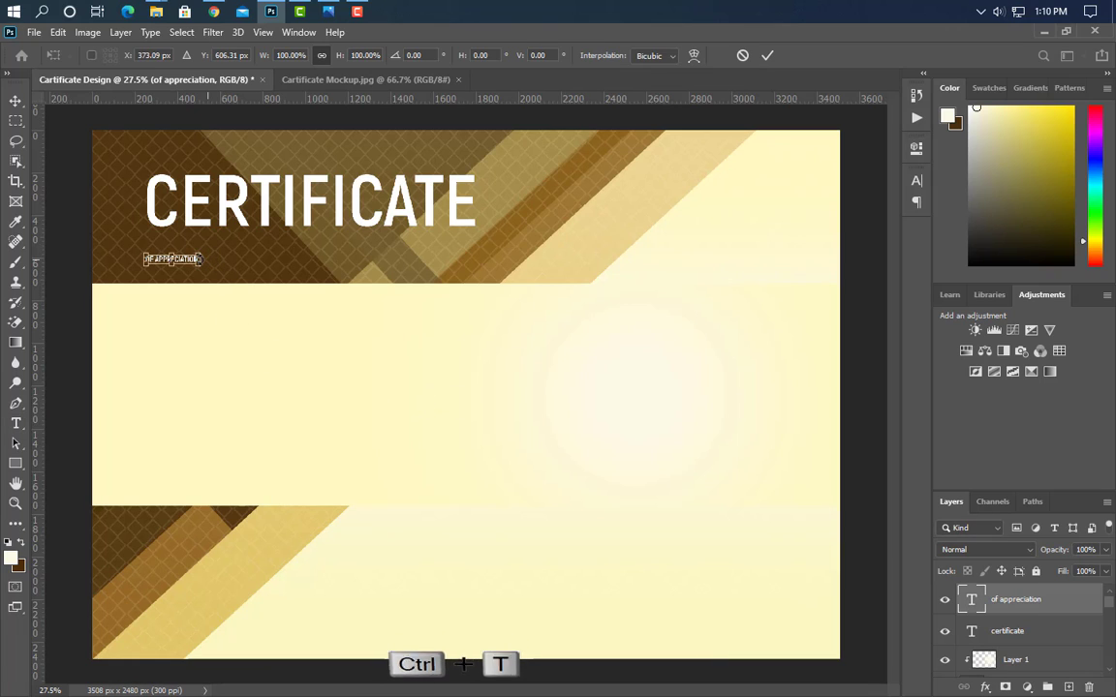
drag(225, 258, 262, 257)
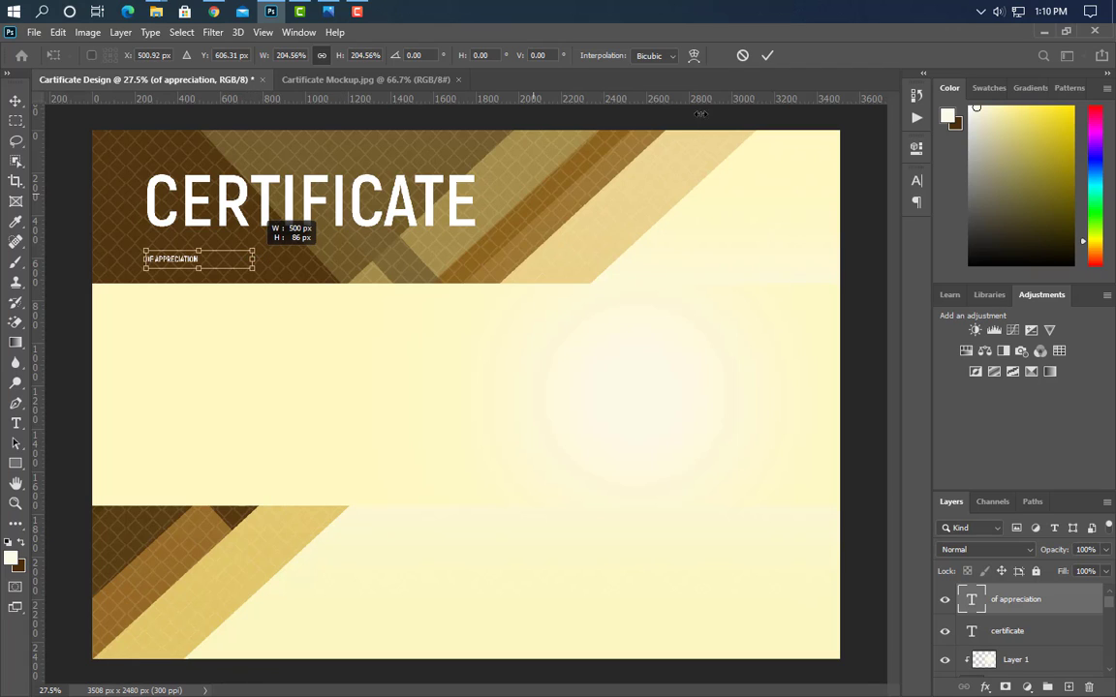
click(766, 55)
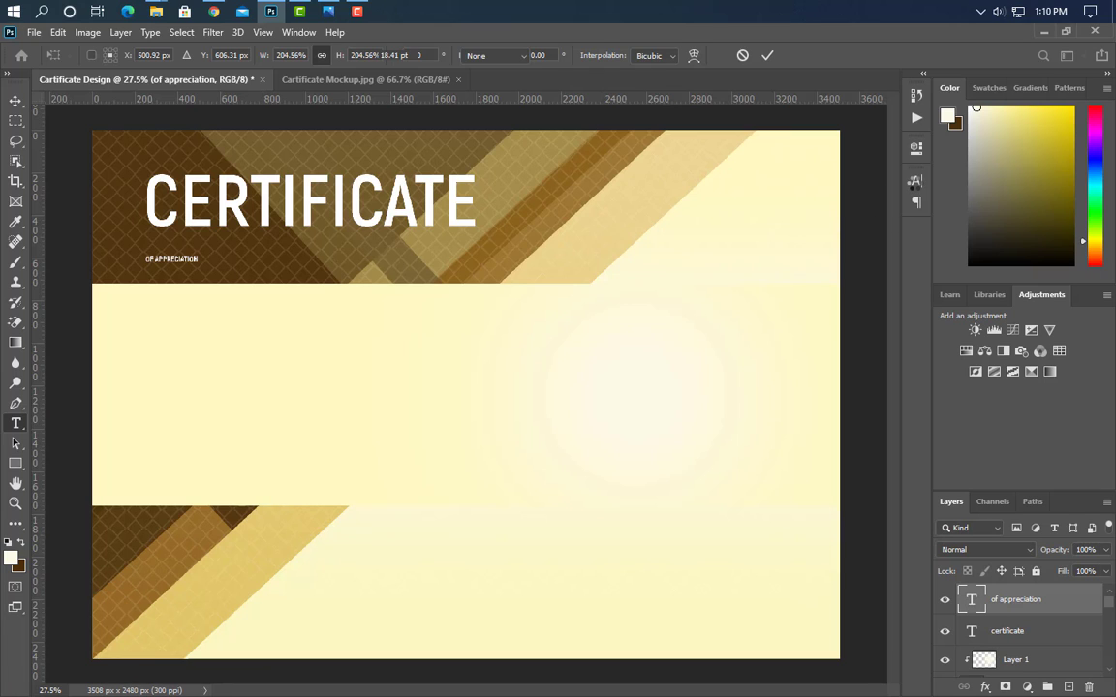
Step: Set the tracking of the "of appreciation" text to 300
click(916, 181)
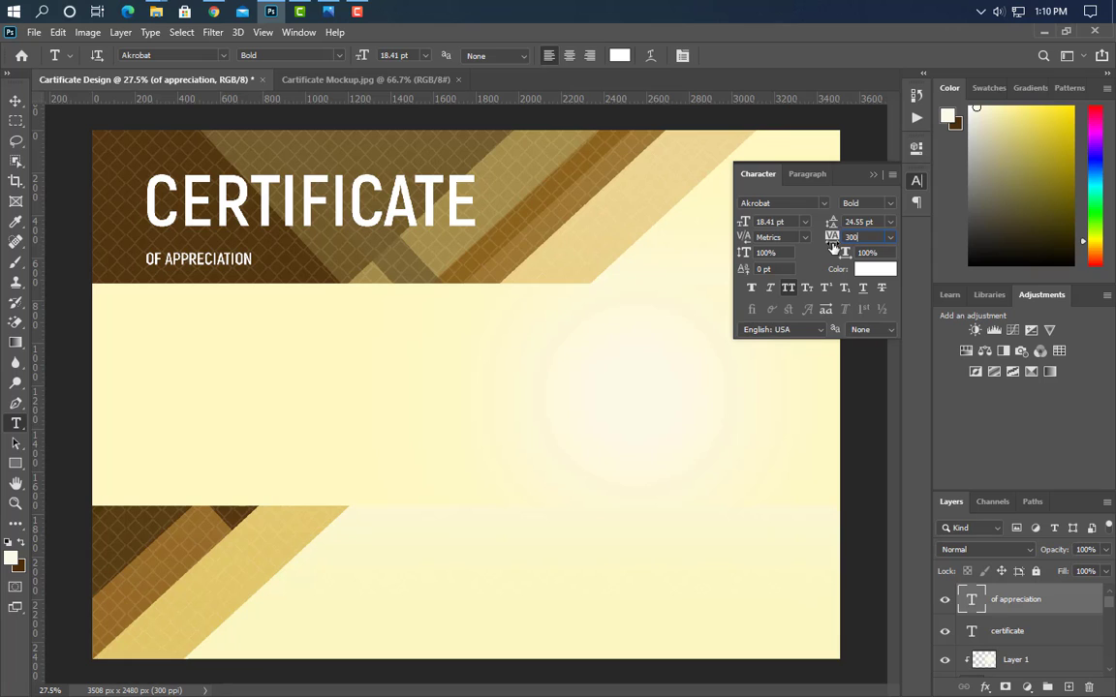
click(875, 176)
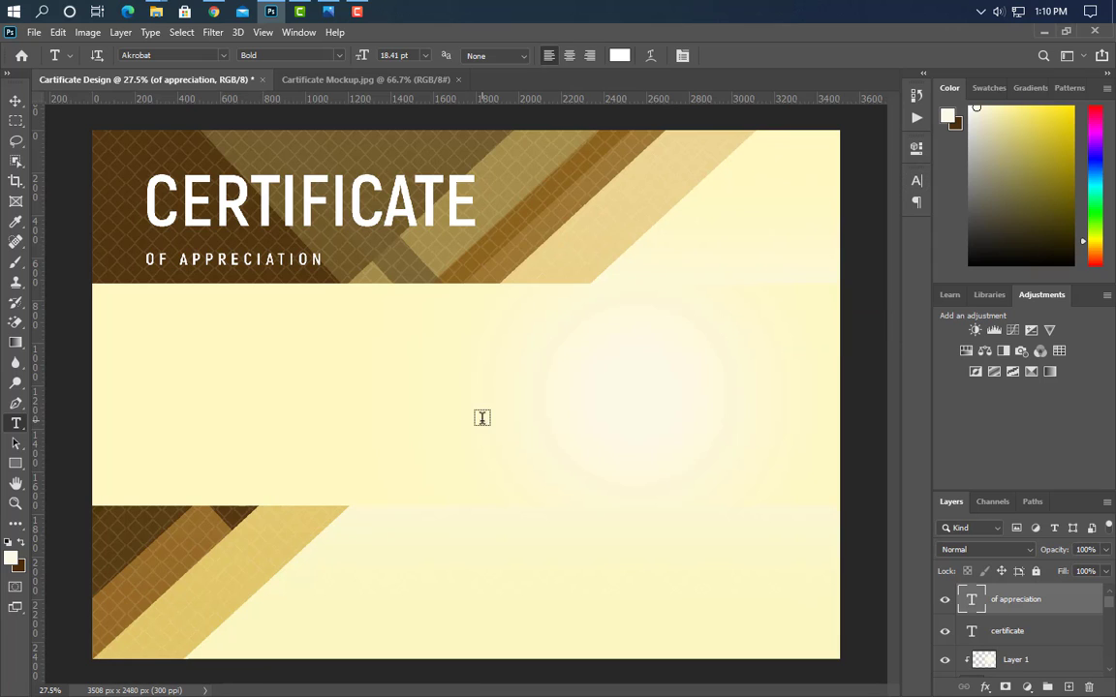
key(ctrl+r)
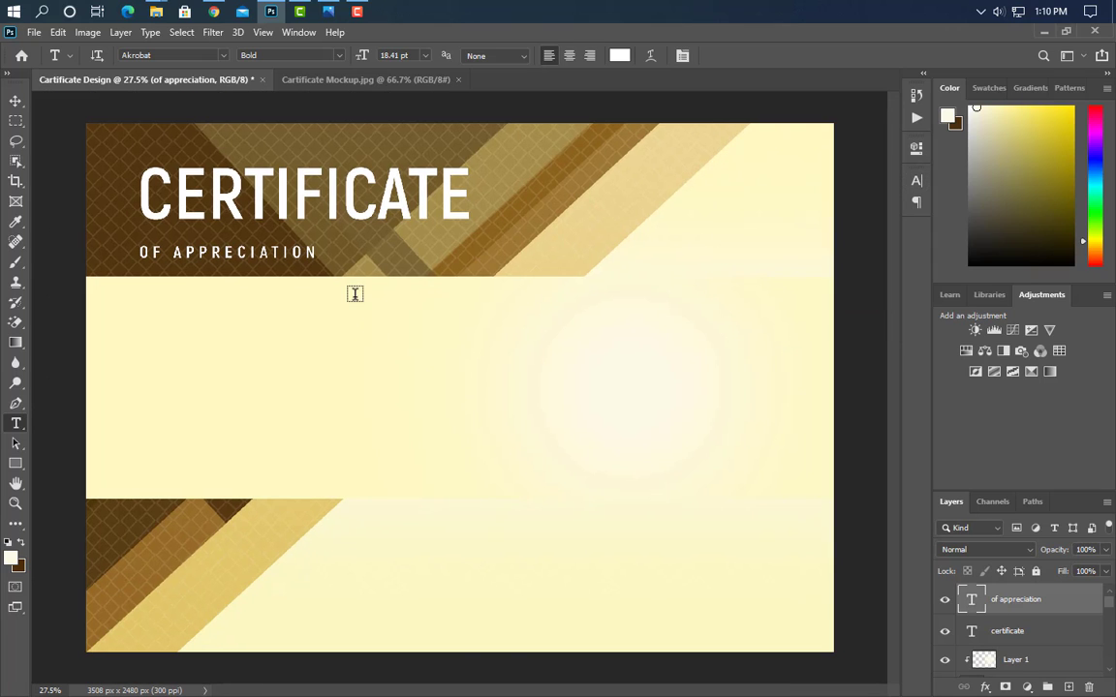
key(ctrl+r)
Step: Move "of appreciation" up closer beneath the heading and scale it to about 1085 × 110 px
key(ctrl+t)
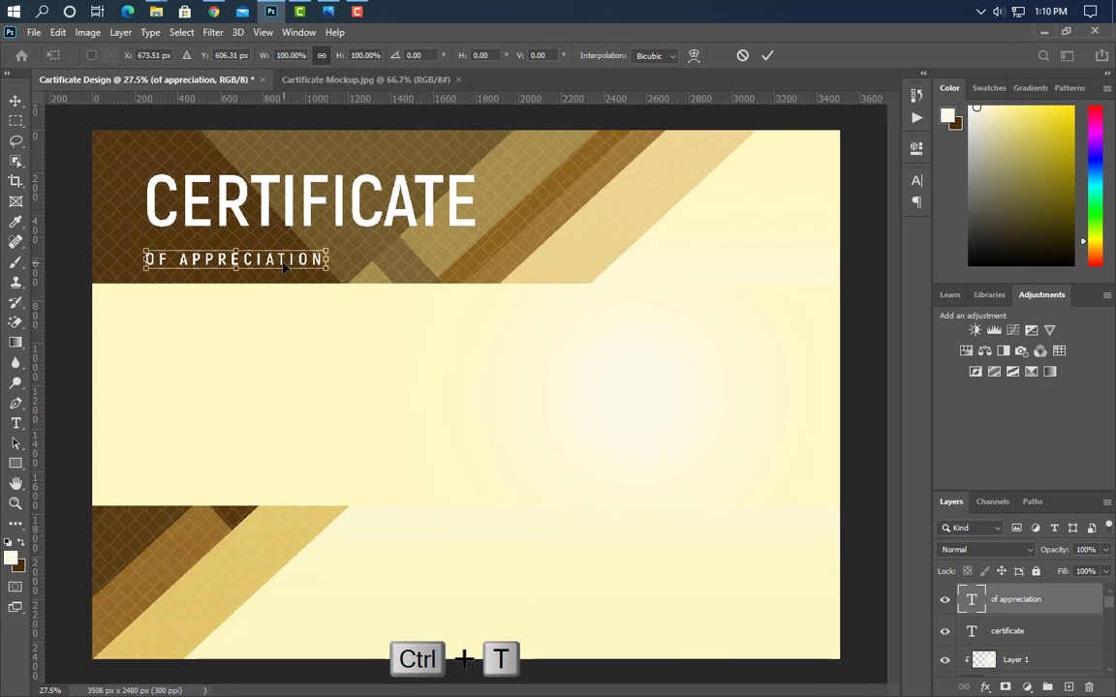
drag(293, 270, 384, 245)
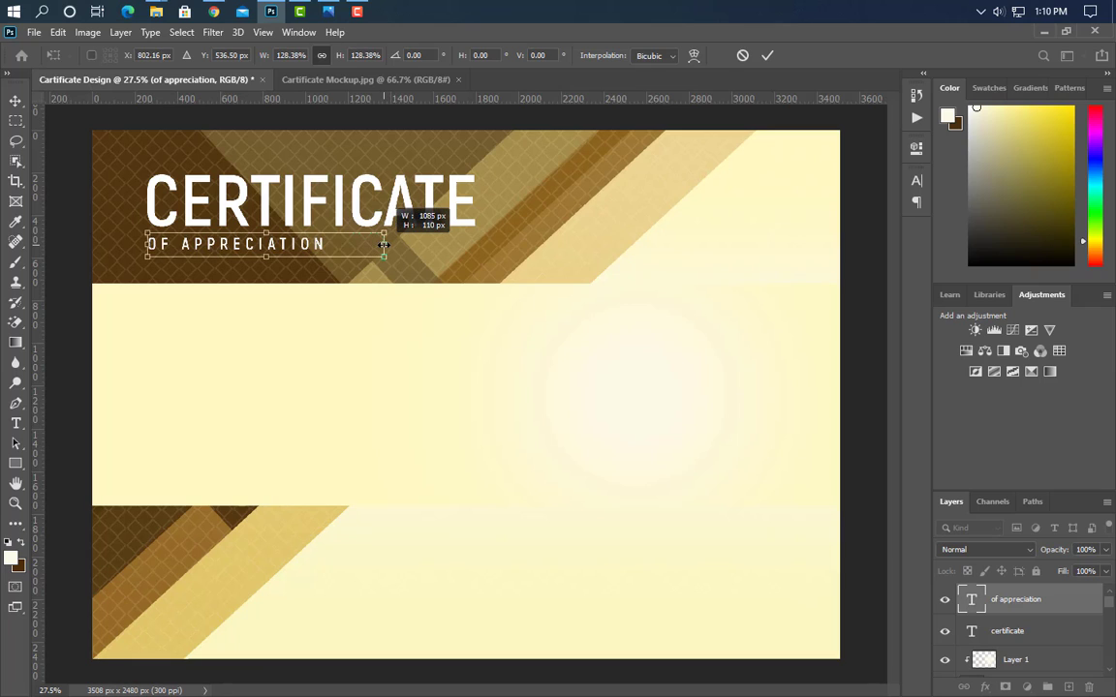
click(767, 55)
key(t)
click(15, 101)
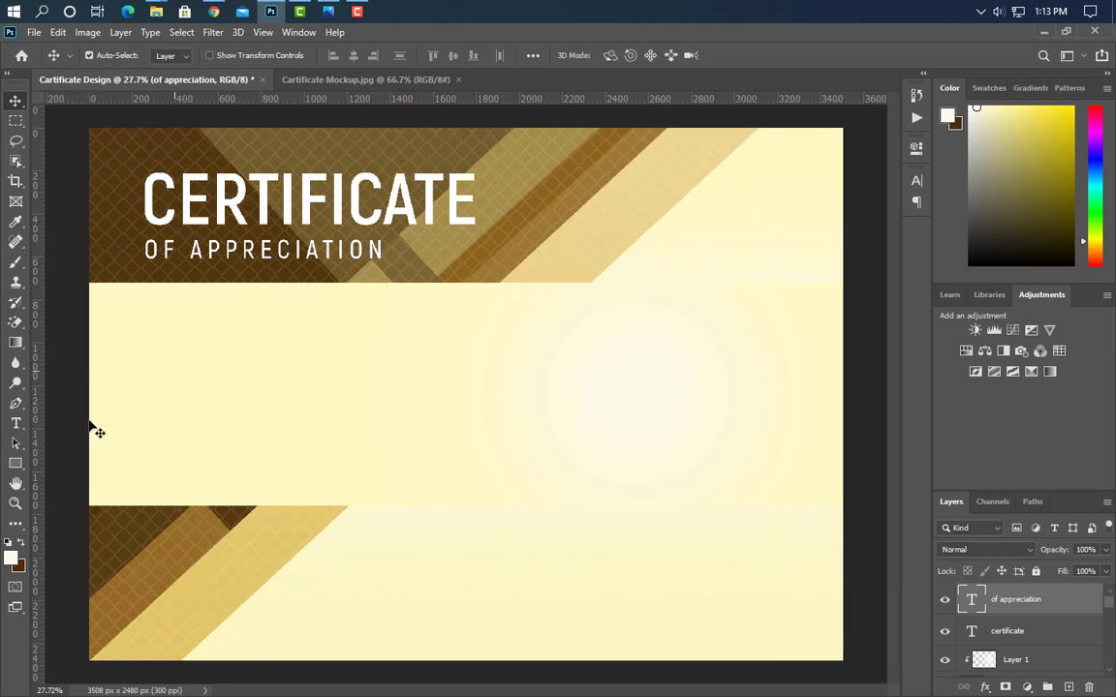
Step: Add the text "this certificate is proudly present to" near the upper-left corner of the pale panel, aligned with the heading
click(15, 423)
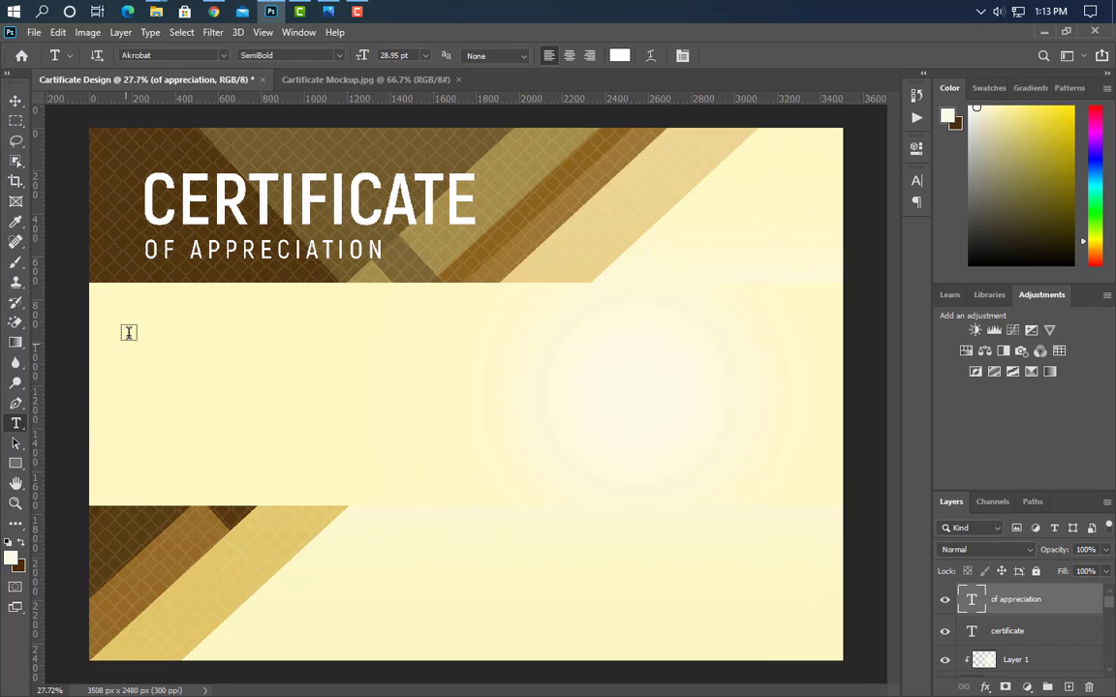
click(142, 302)
key(BackSpace)
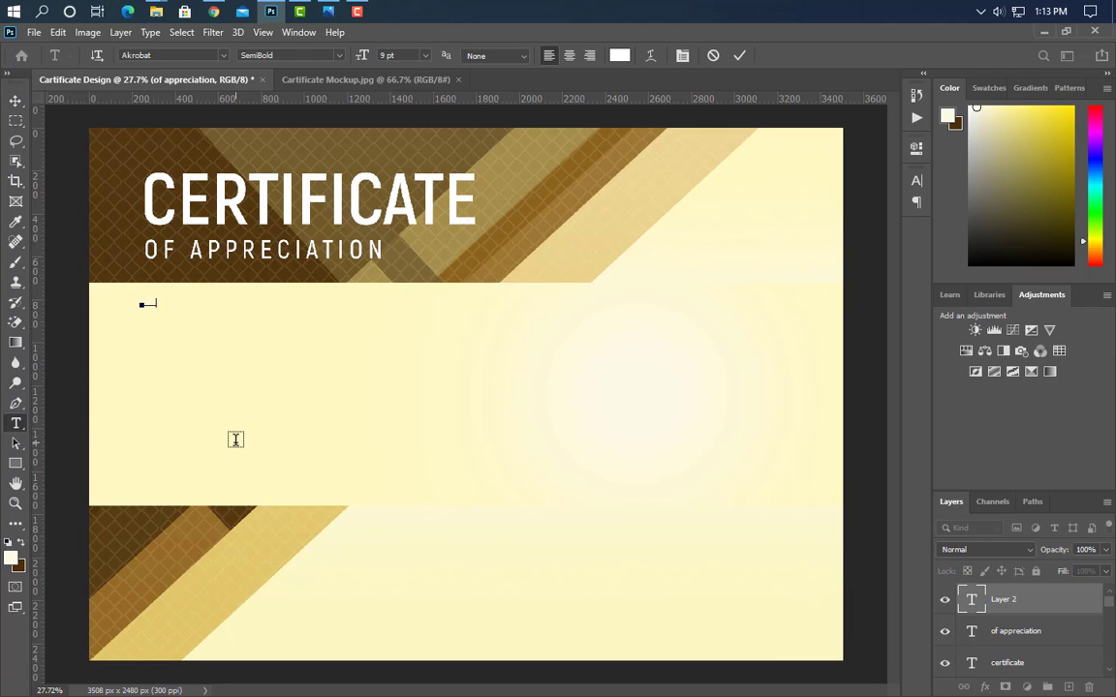
text(ate)
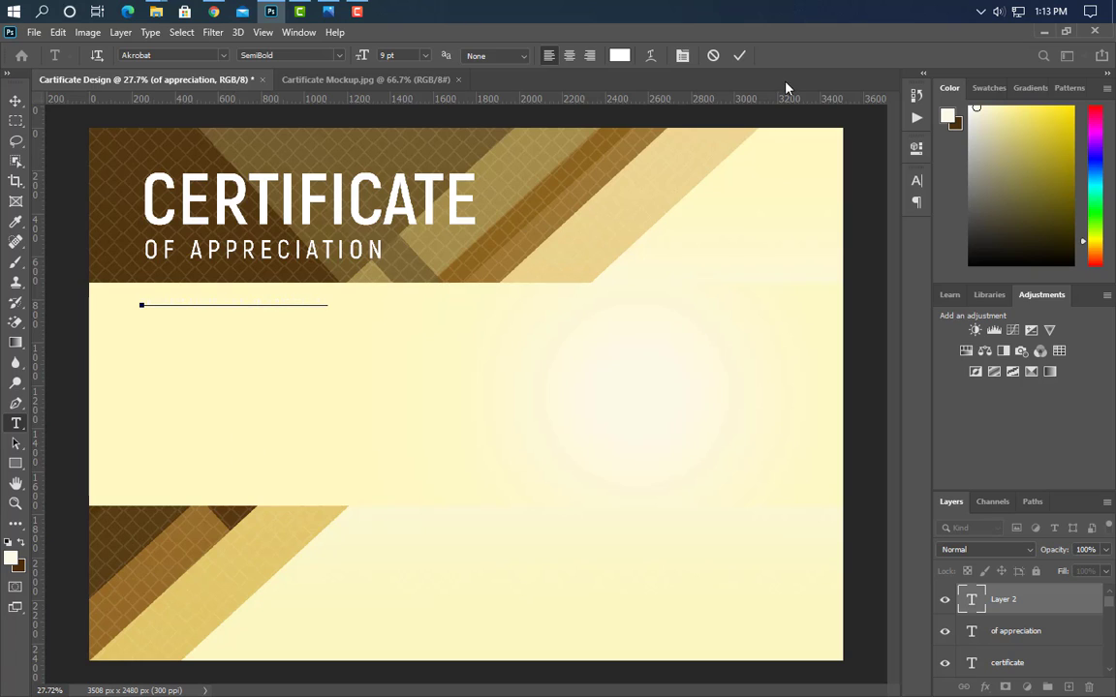
click(739, 55)
Step: Colour the presentation line a dark brown, slightly darker than the shade sampled from the header's corner, and set its tracking to 0
click(916, 183)
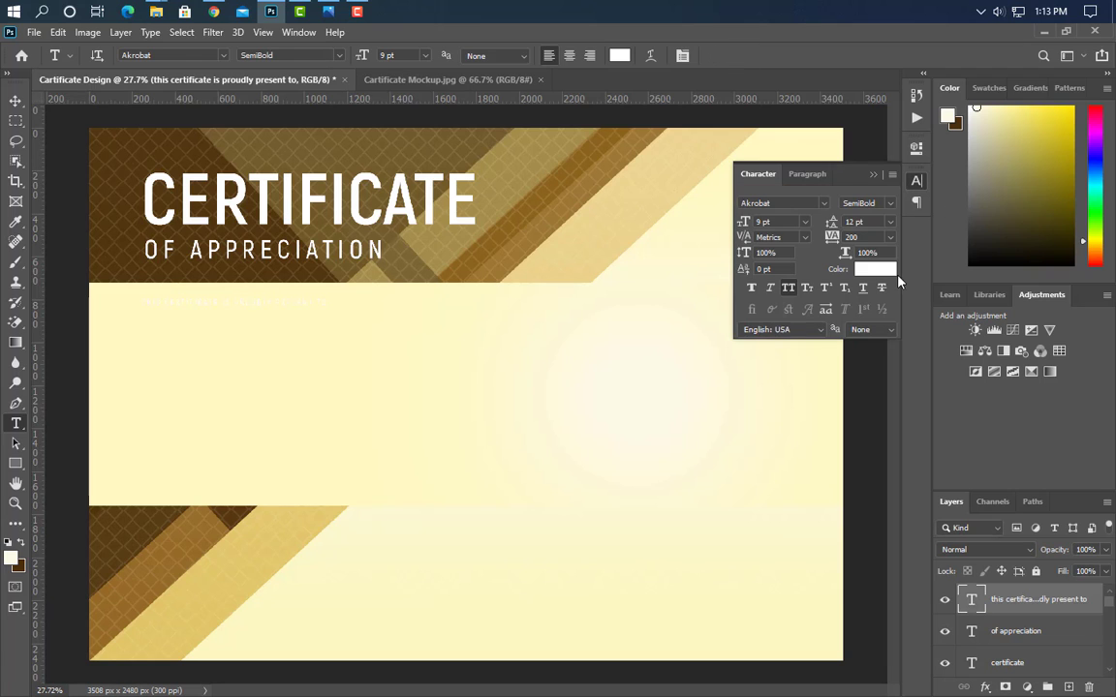
click(875, 268)
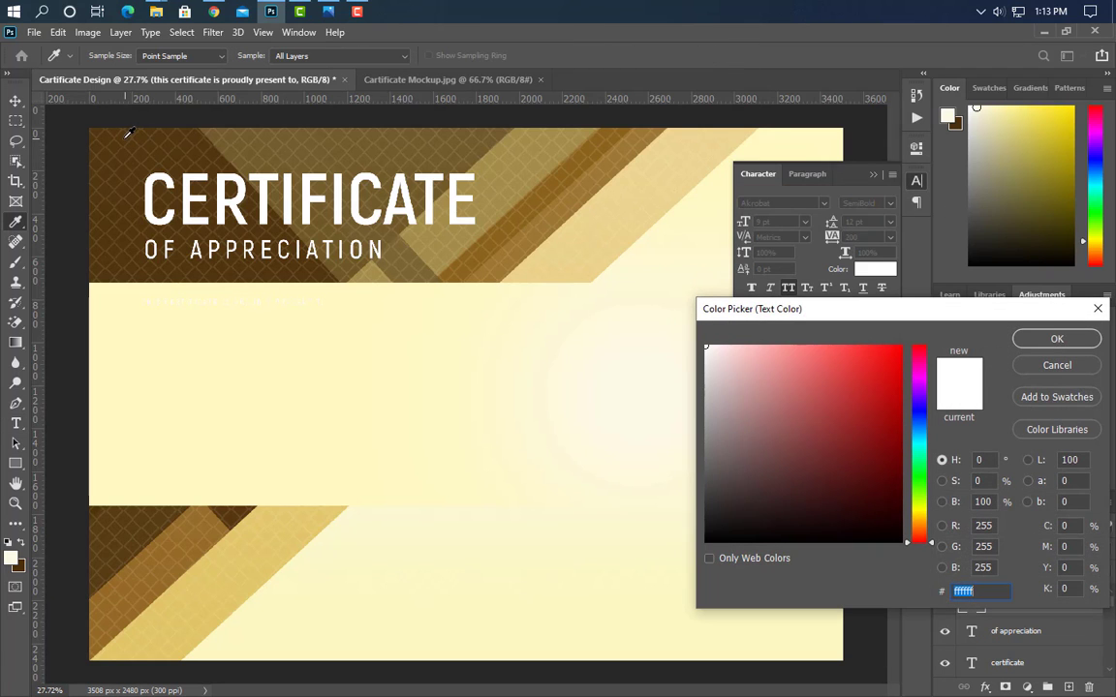
click(127, 133)
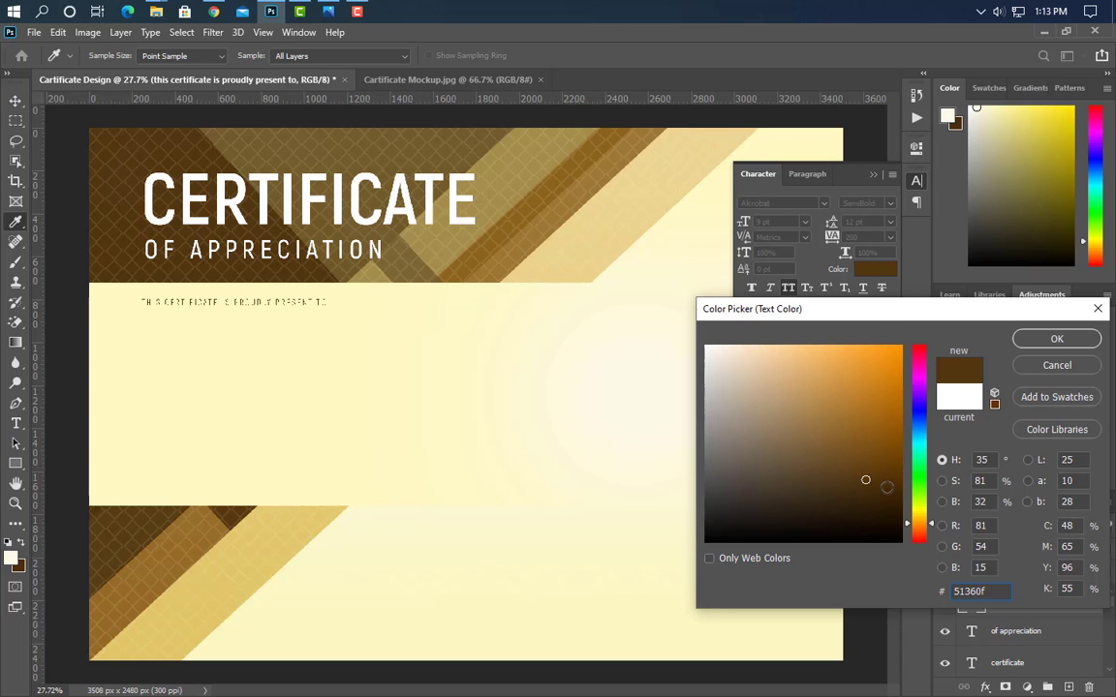
click(886, 488)
click(1056, 339)
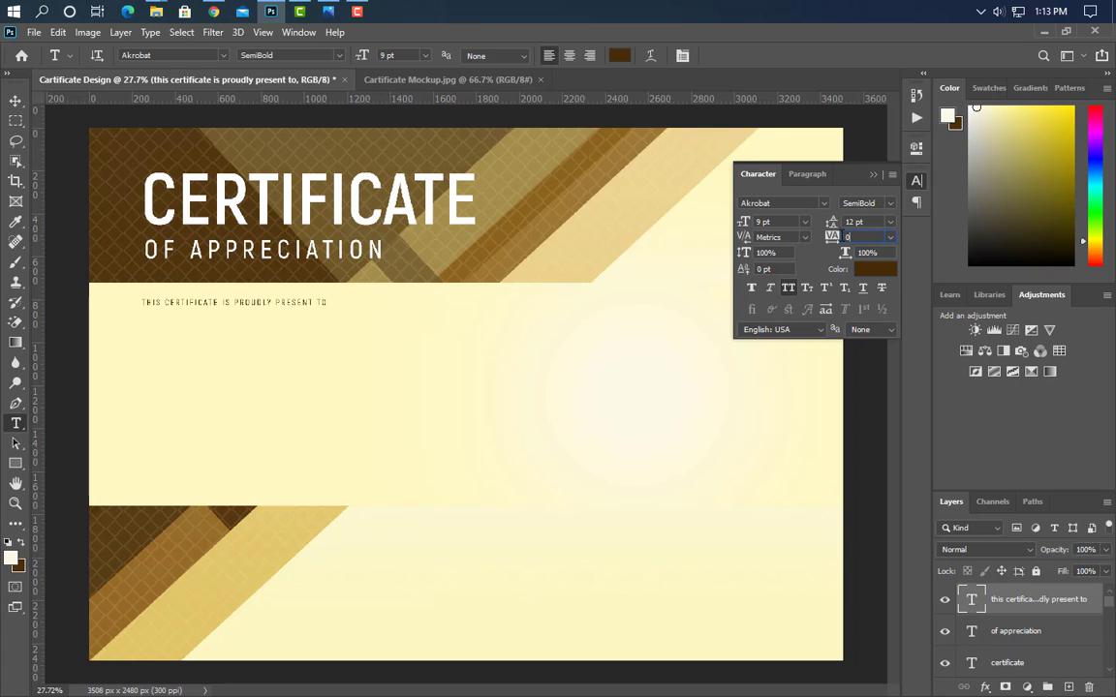
key(Return)
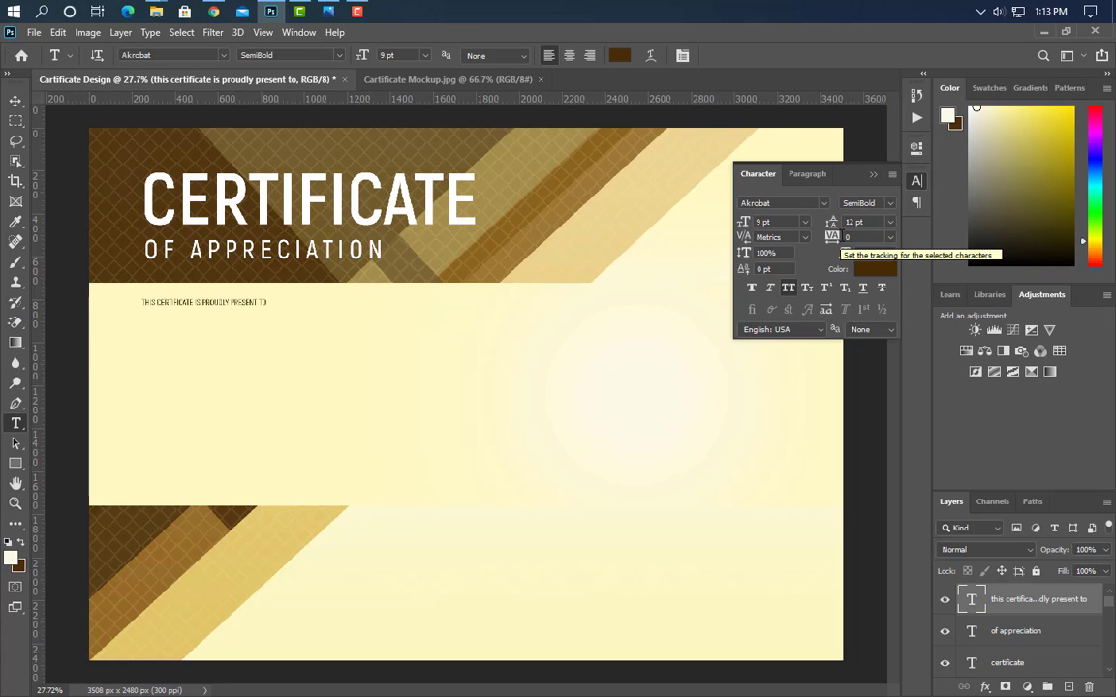
click(874, 173)
Step: Scale the presentation line to about 322% from its left edge and set it in Bold slightly lower in the panel
key(ctrl+t)
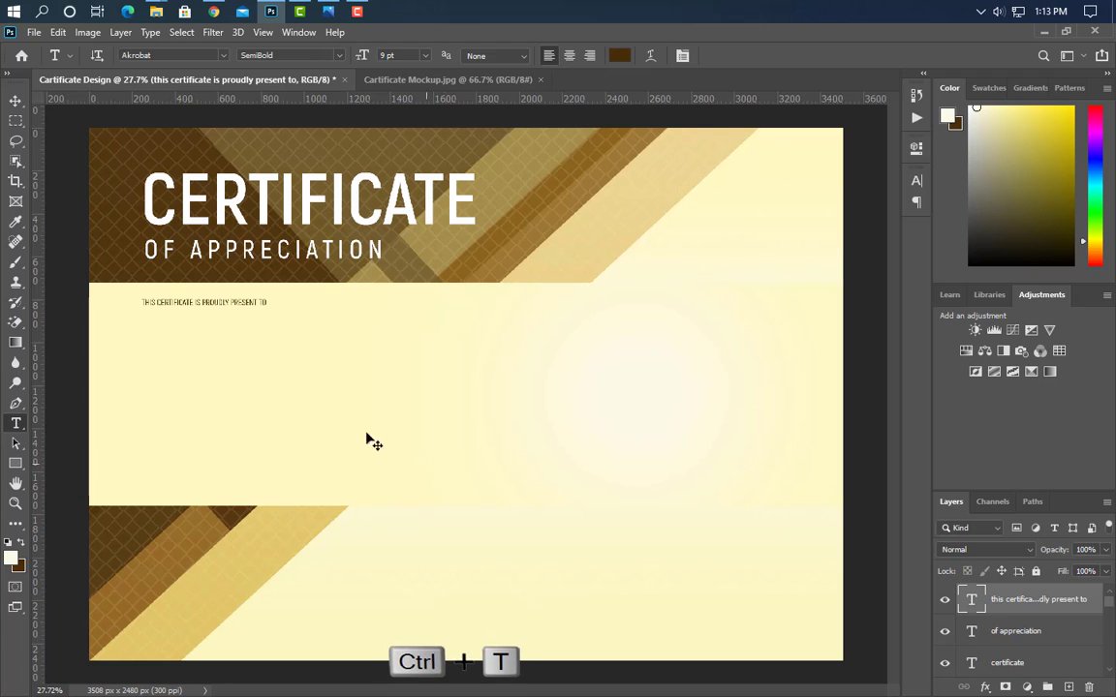
drag(269, 302, 546, 321)
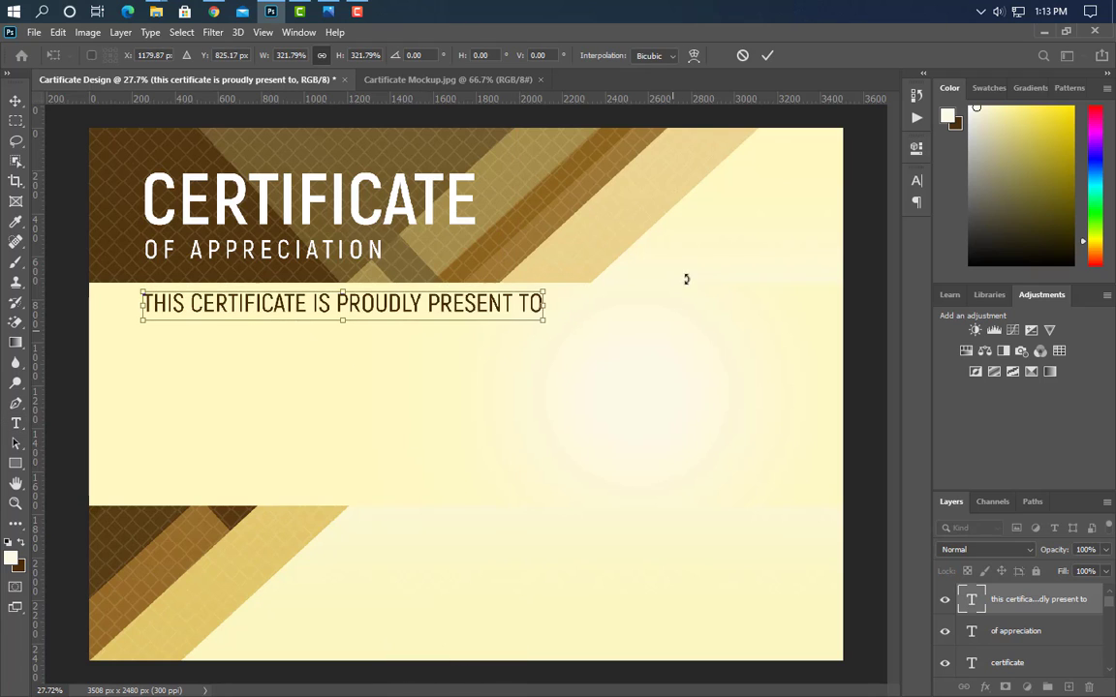
click(767, 55)
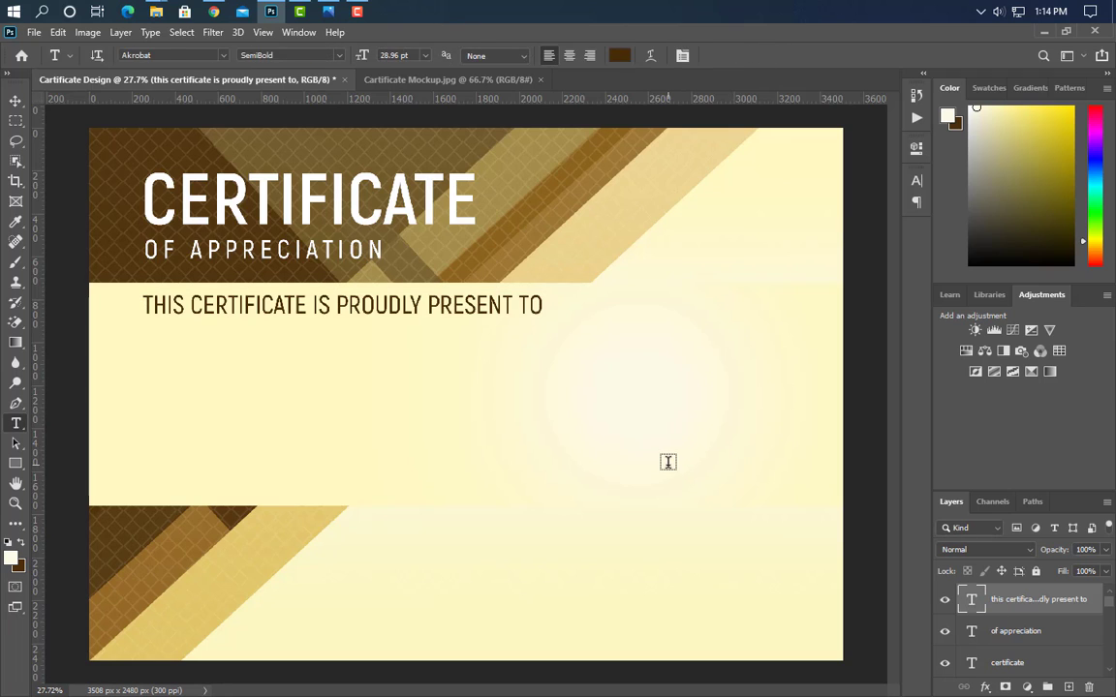
key(v)
Step: Add the recipient's name with the title "mr." below the presentation line and scale it to about 828%
click(16, 423)
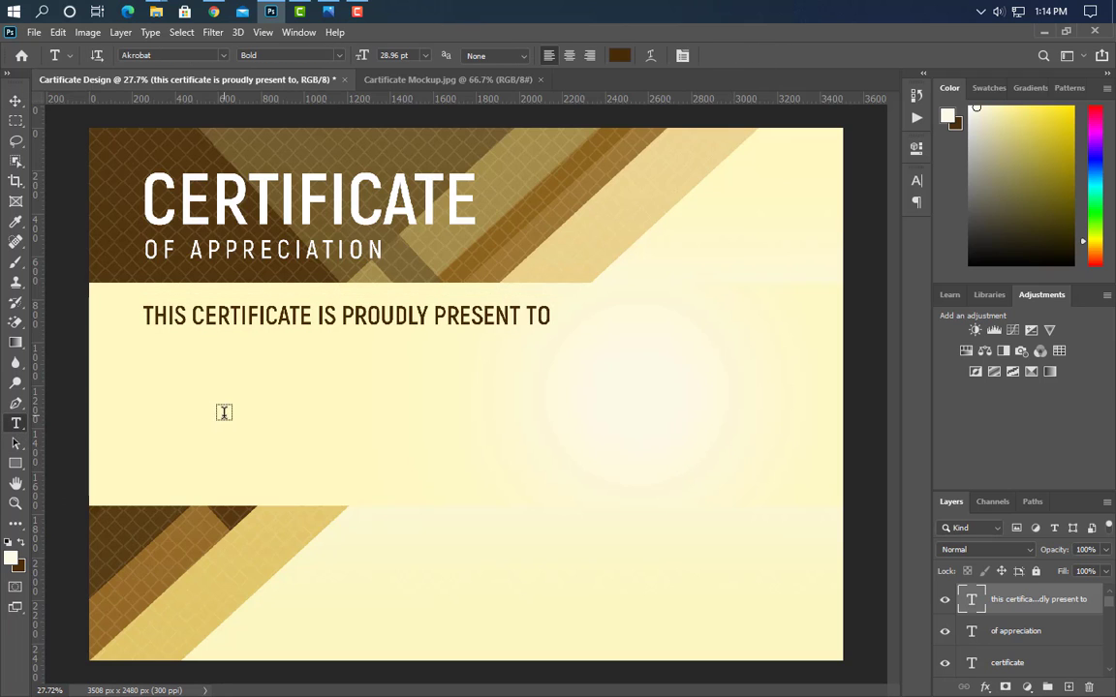
click(149, 393)
text(mr. a)
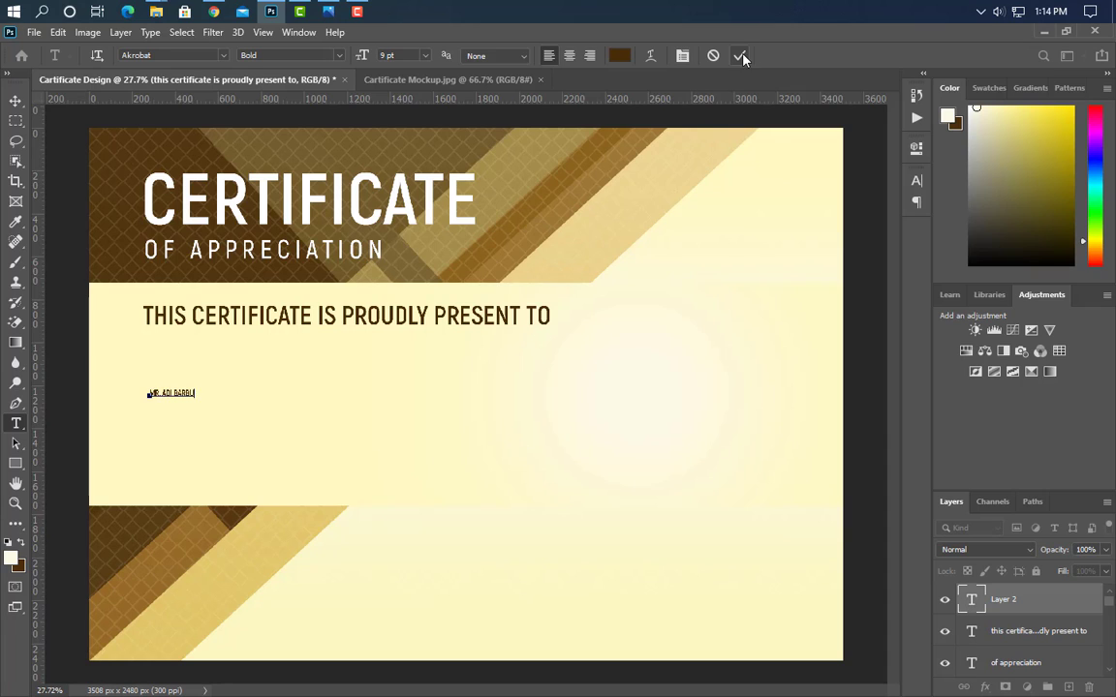
key(ctrl+Return)
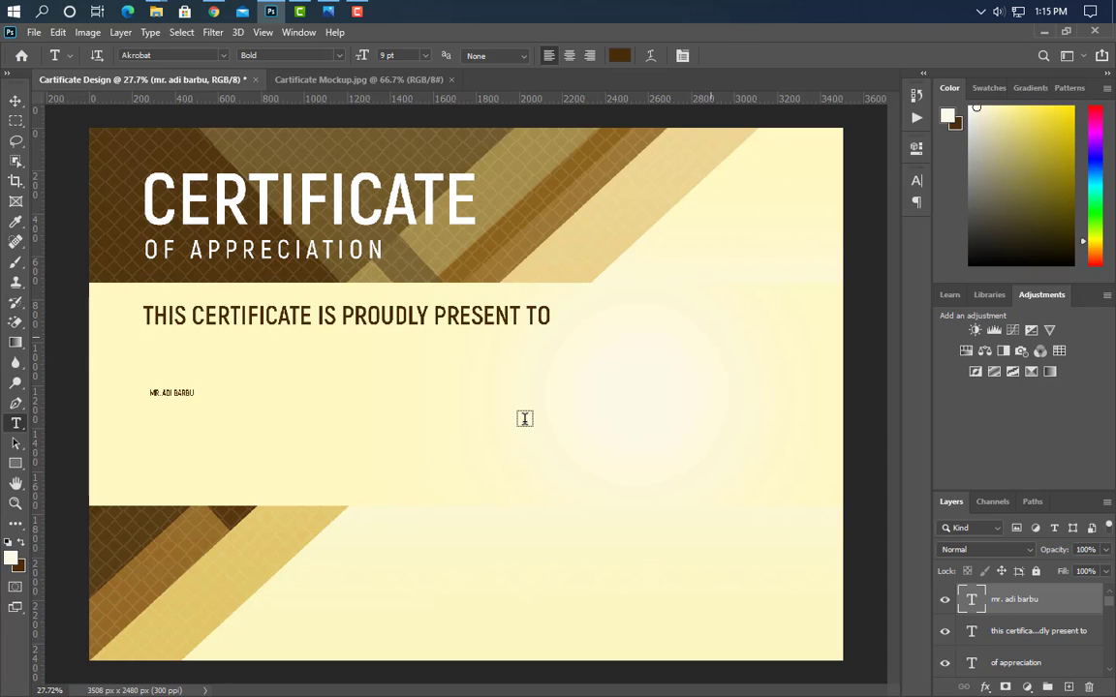
key(ctrl+t)
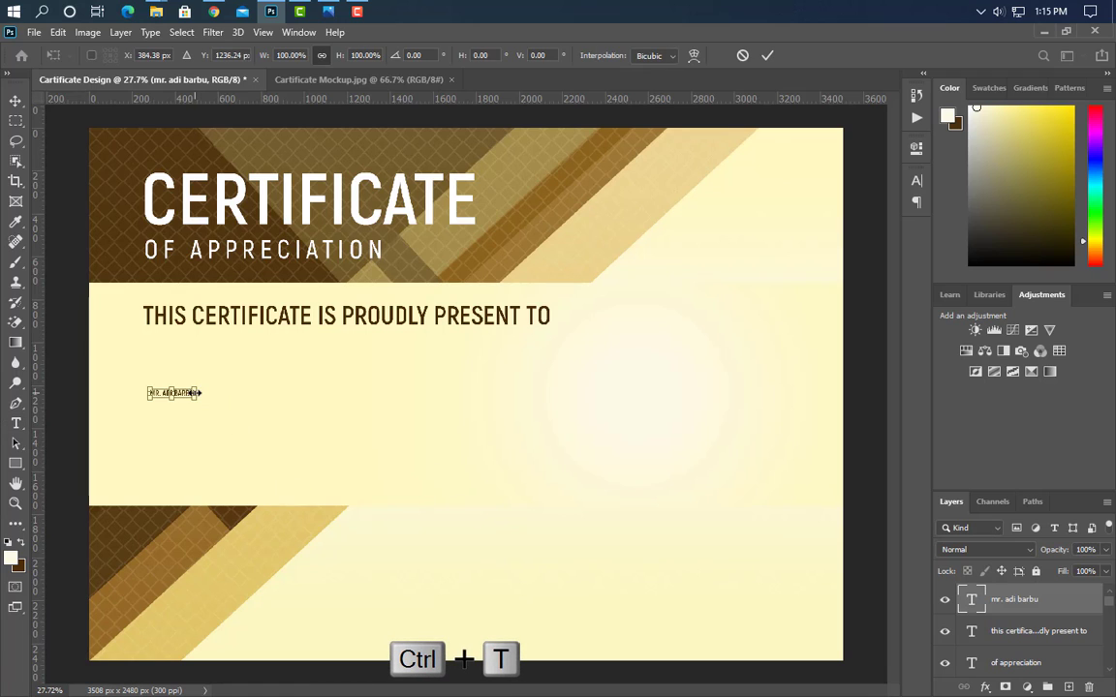
drag(191, 392, 523, 360)
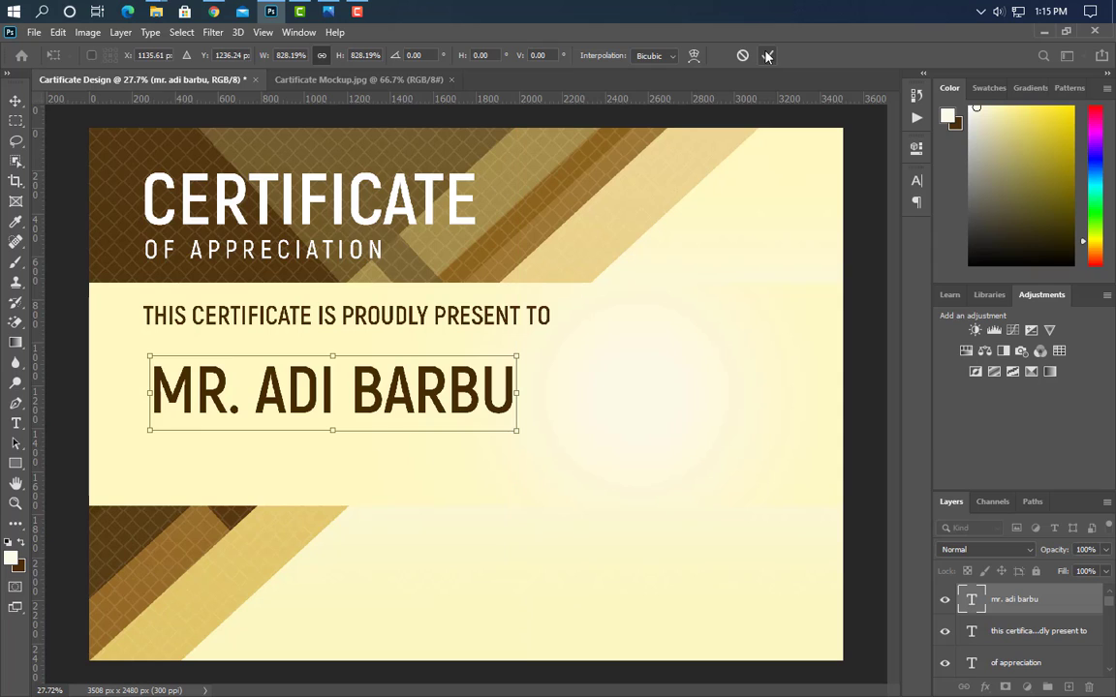
key(Return)
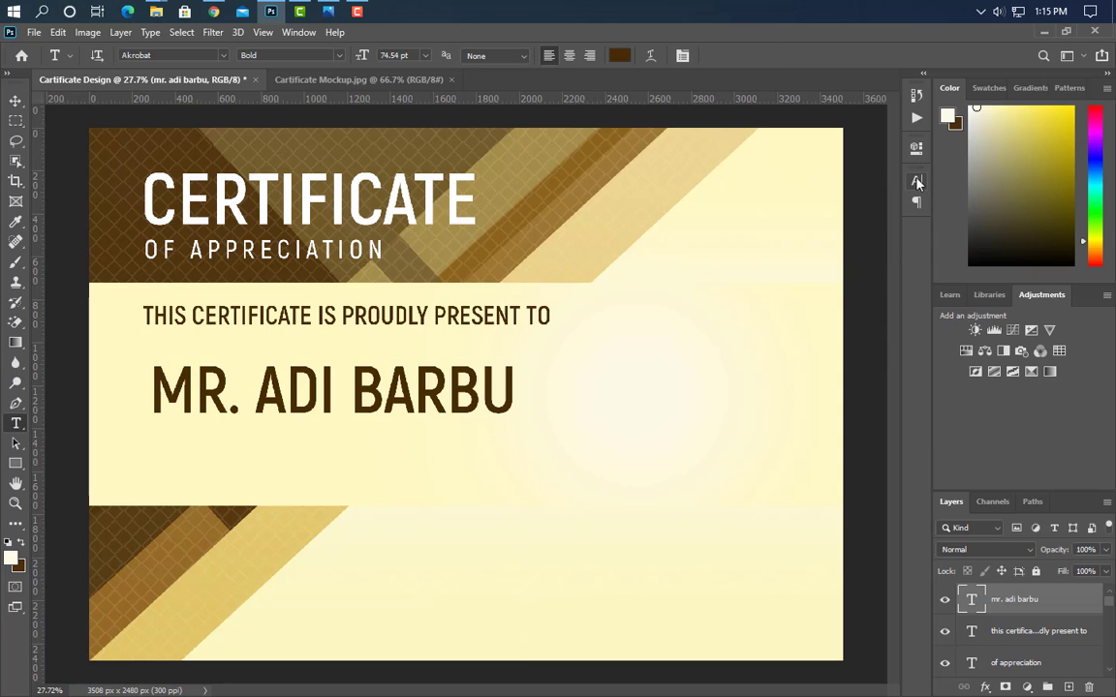
Step: Change the recipient name's font to Revamped
click(916, 182)
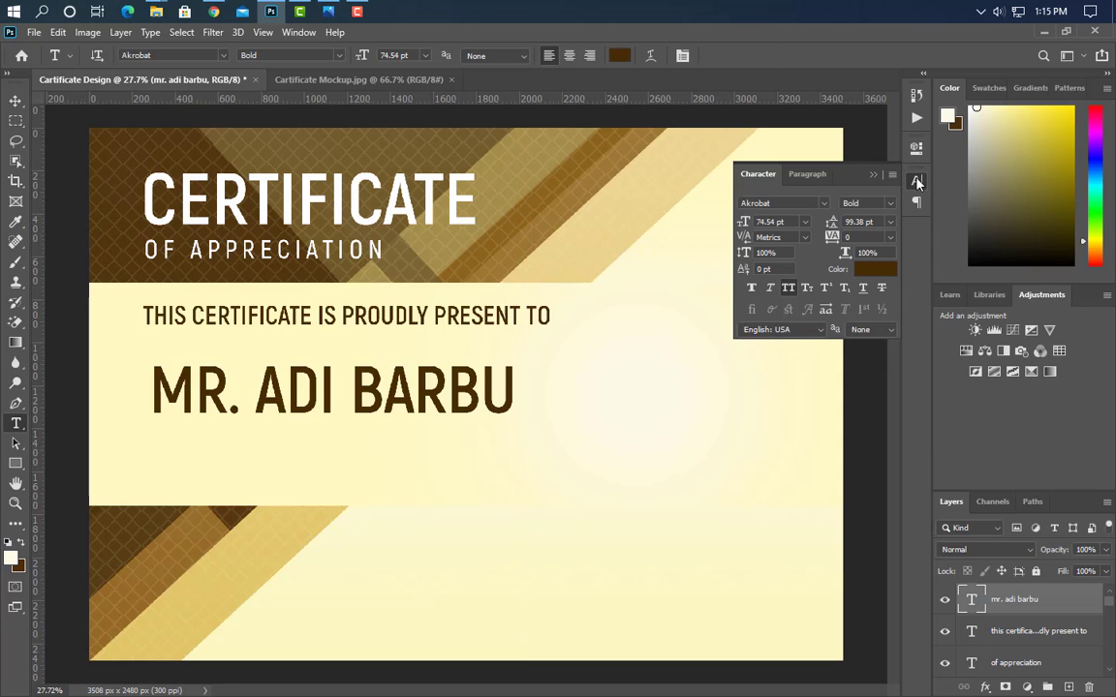
click(822, 208)
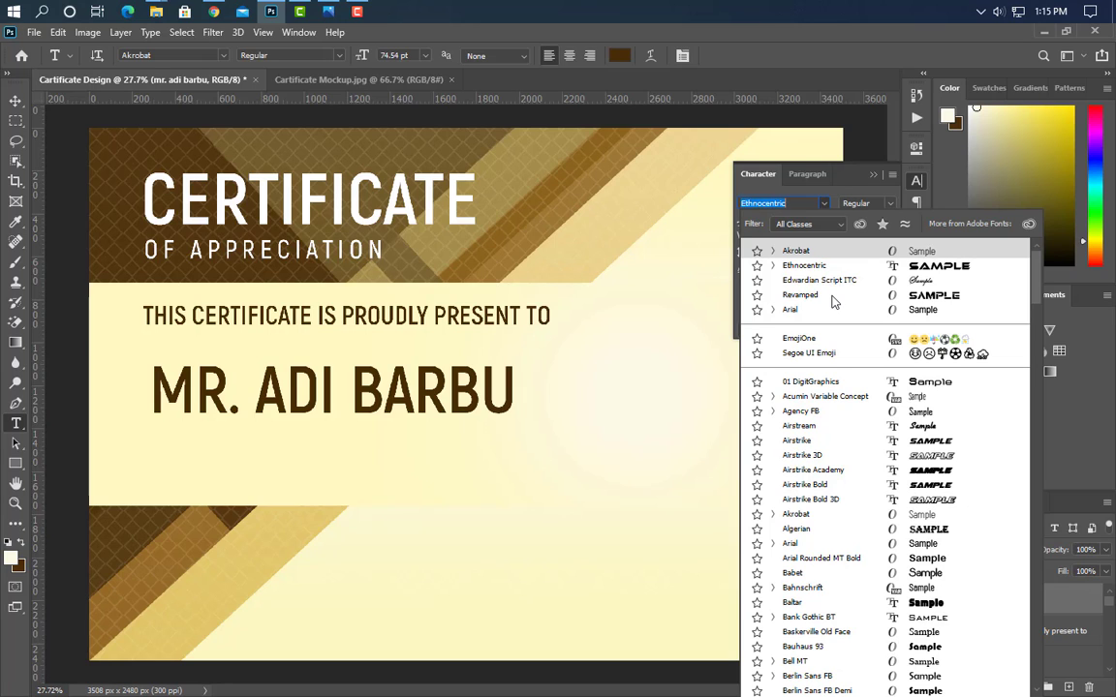
key(Down)
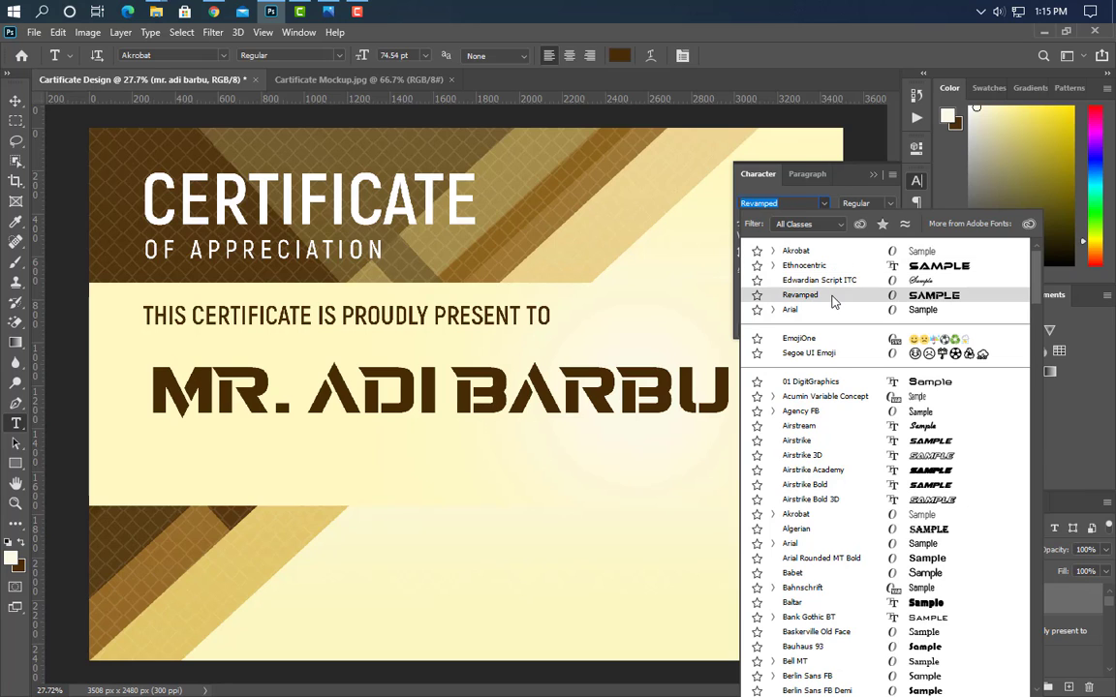
click(832, 302)
click(874, 175)
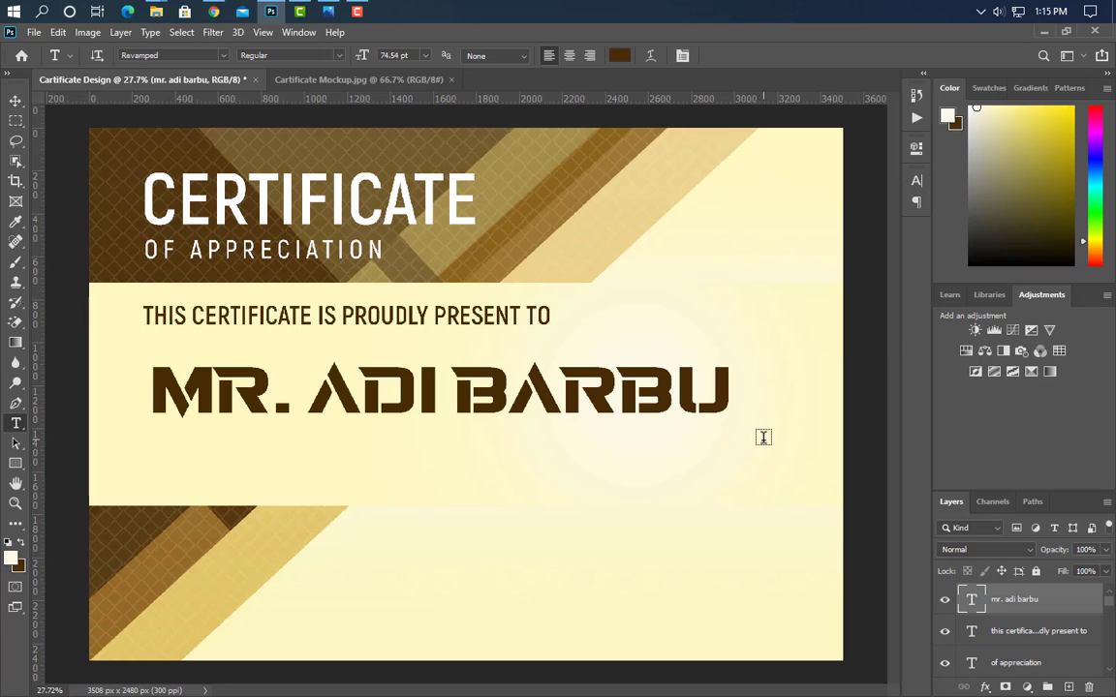
Step: Scale the recipient's name down to about 56% and centre it roughly beneath the presentation line
key(ctrl+t)
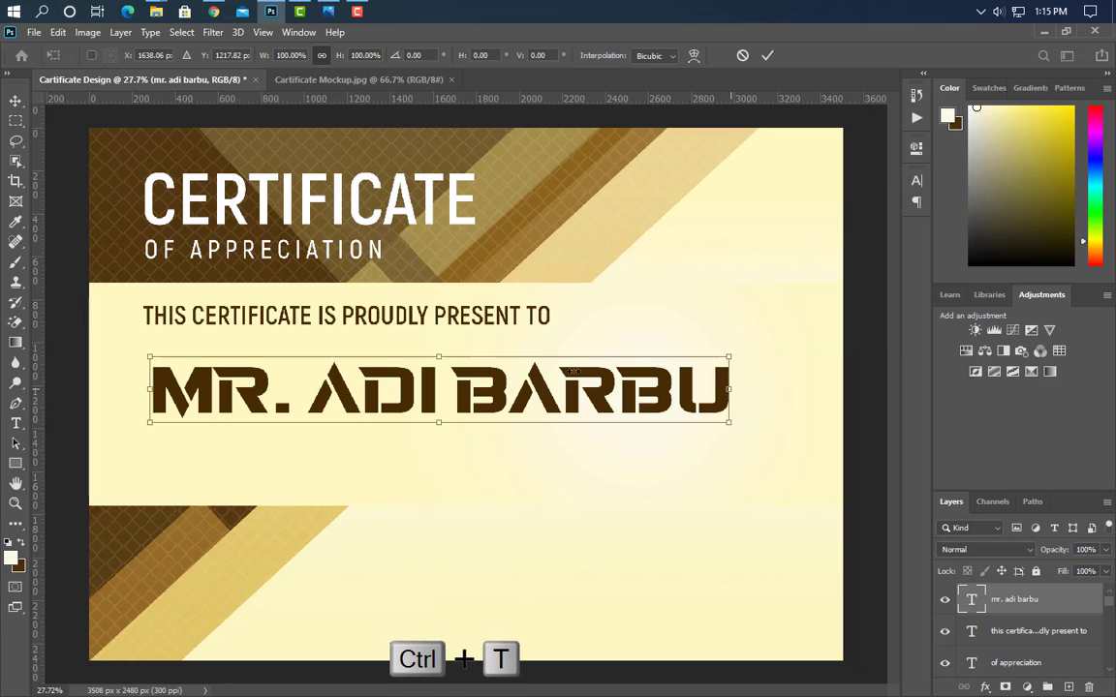
drag(732, 388, 483, 395)
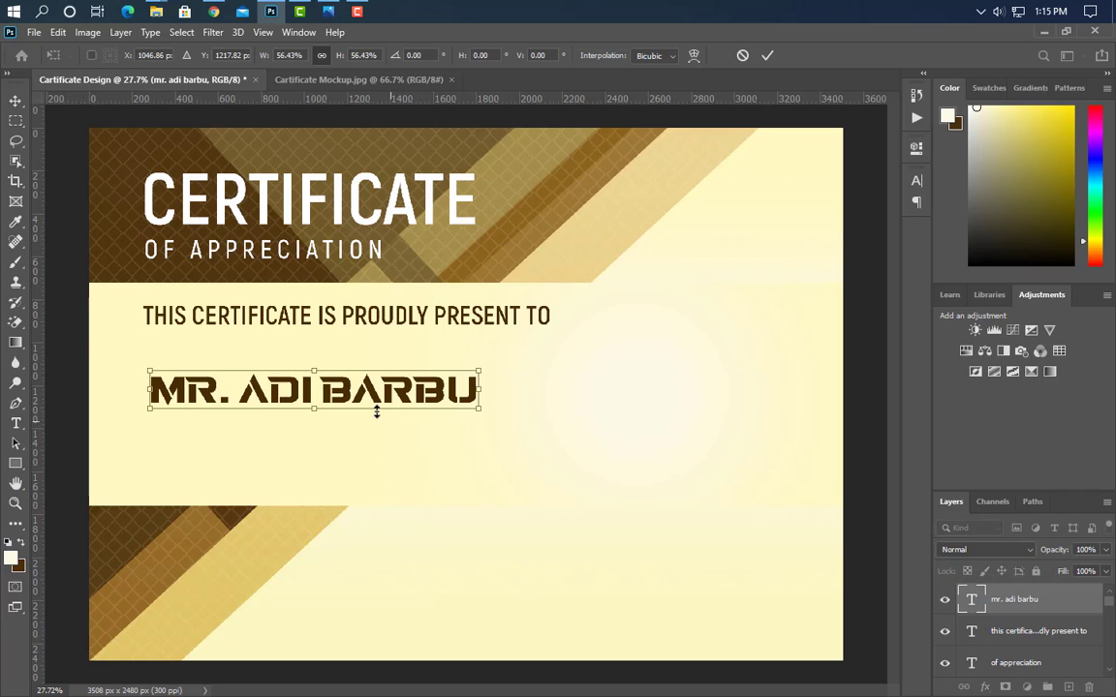
drag(364, 397, 397, 384)
click(767, 55)
key(t)
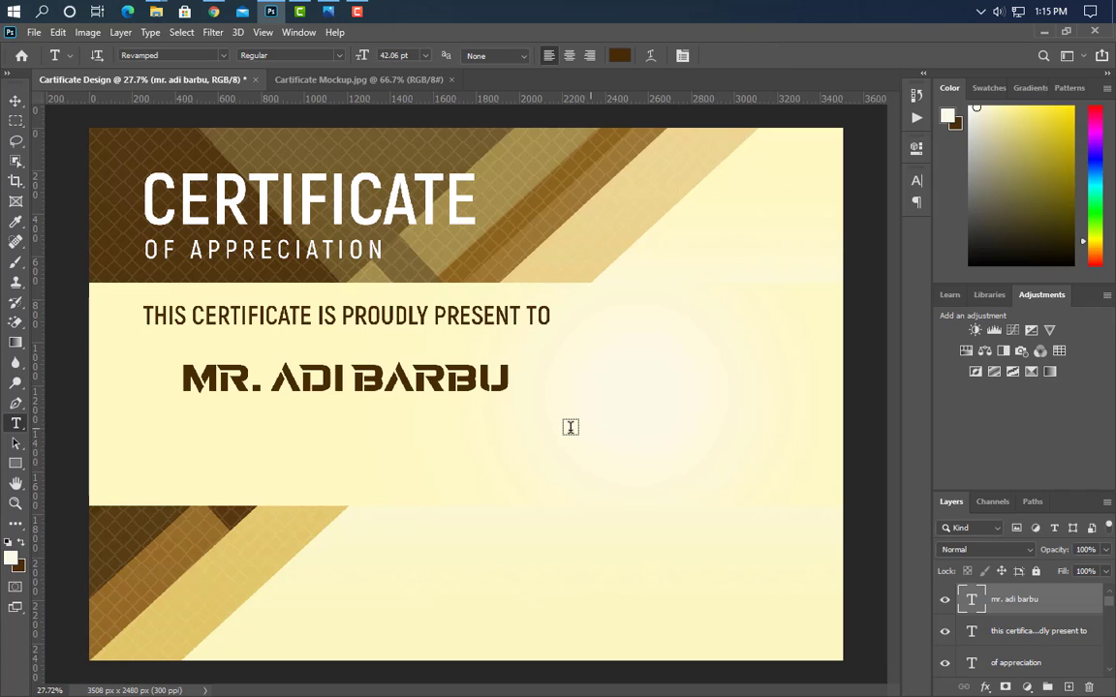
Step: Draw a thin underline rectangle about 1728 × 12 px beneath the recipient's name and fill it with the name's dark brown
click(22, 463)
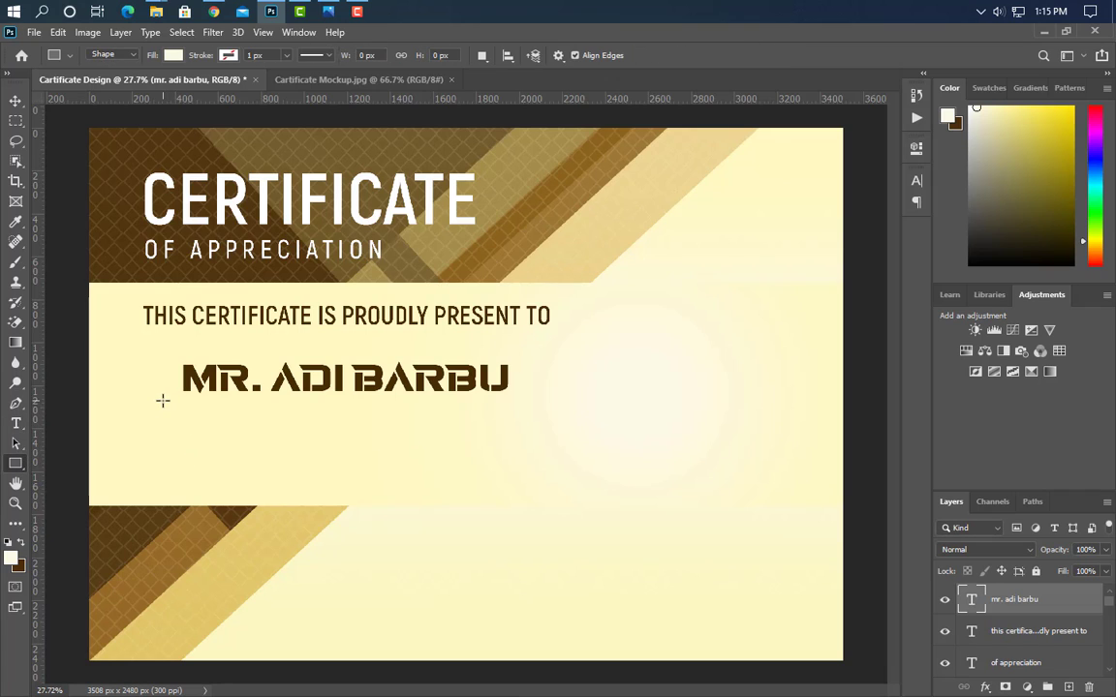
drag(159, 401, 528, 401)
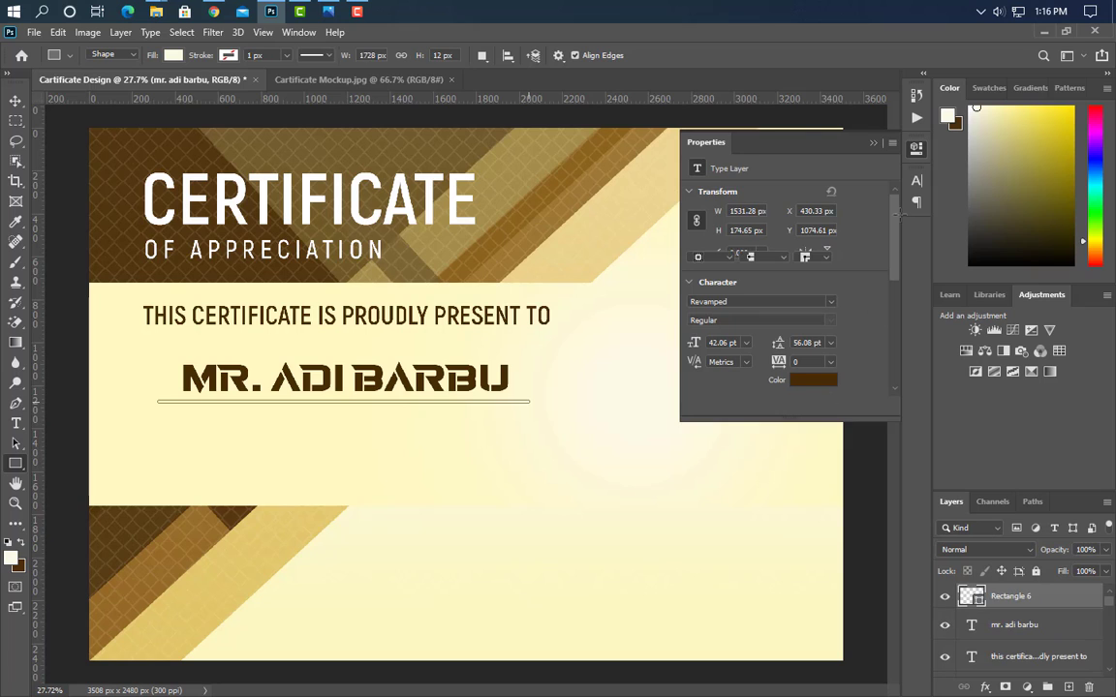
click(874, 142)
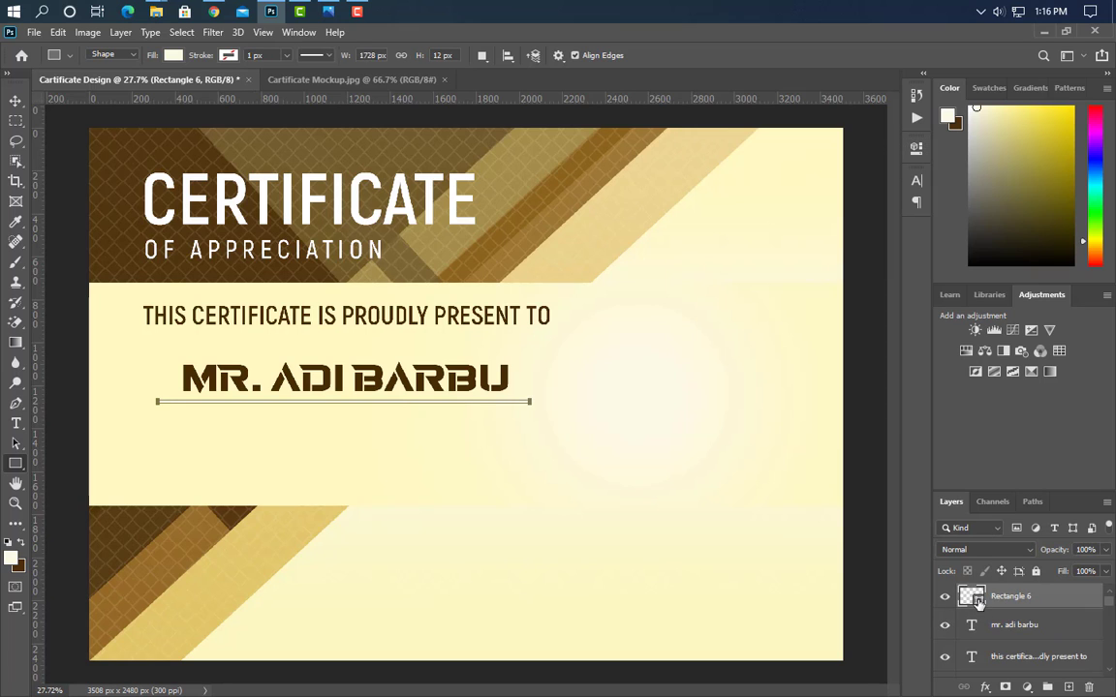
click(478, 372)
click(1056, 339)
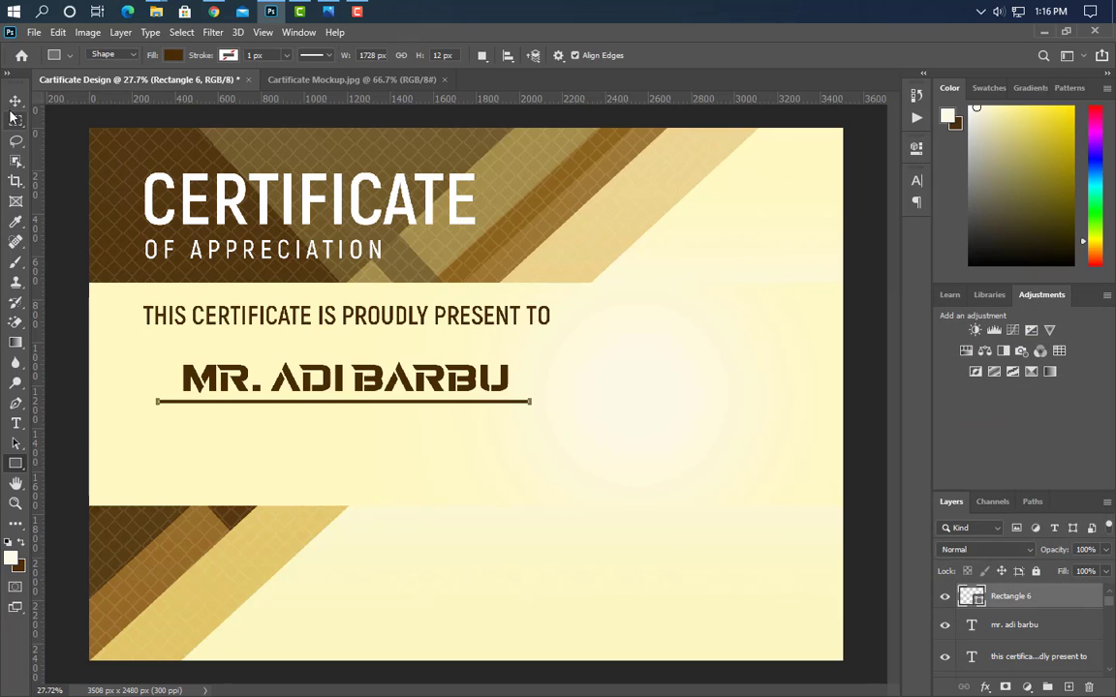
click(15, 102)
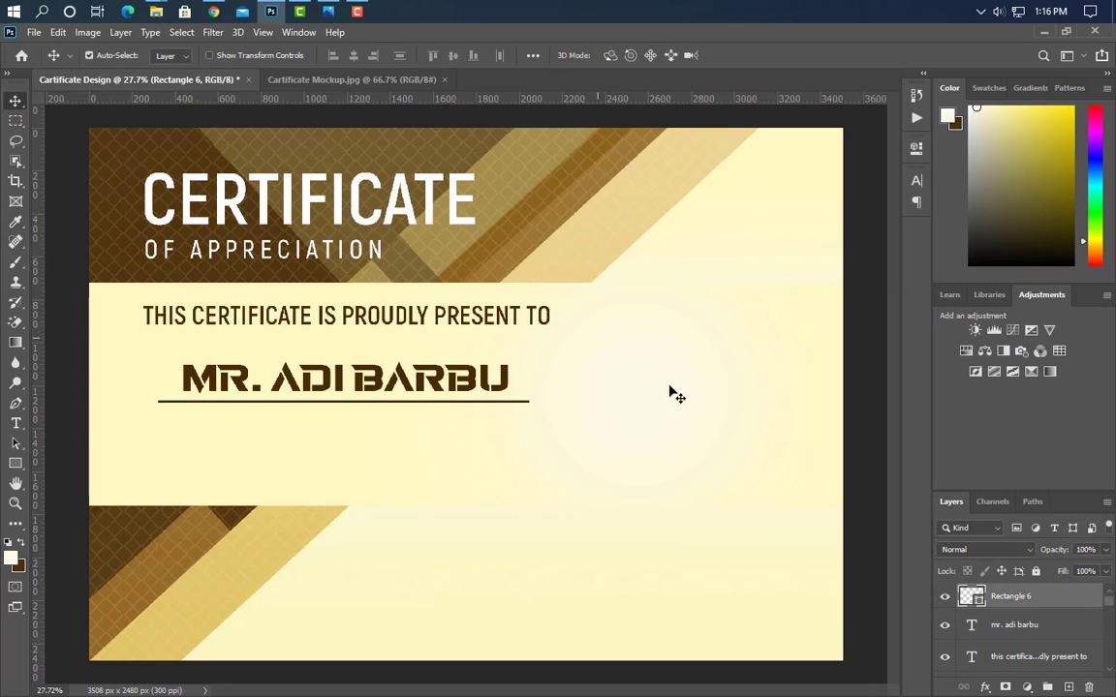
Step: Add a lorem ipsum paragraph text box beneath the name's underline and set its font size to 14 pt
click(15, 425)
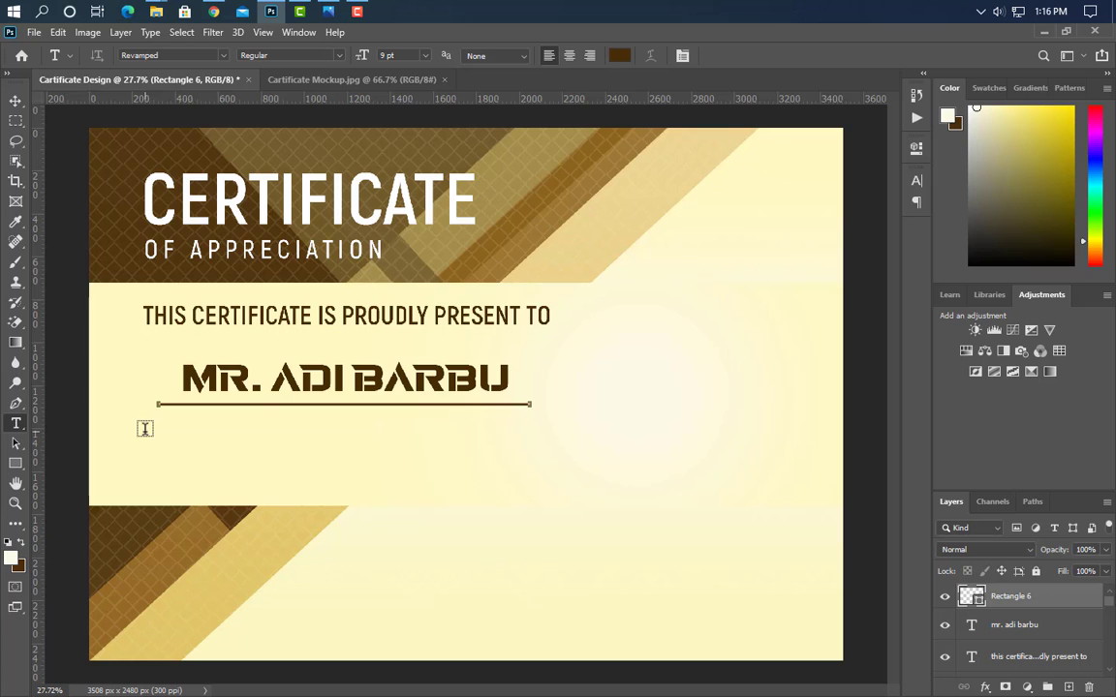
drag(145, 430, 588, 508)
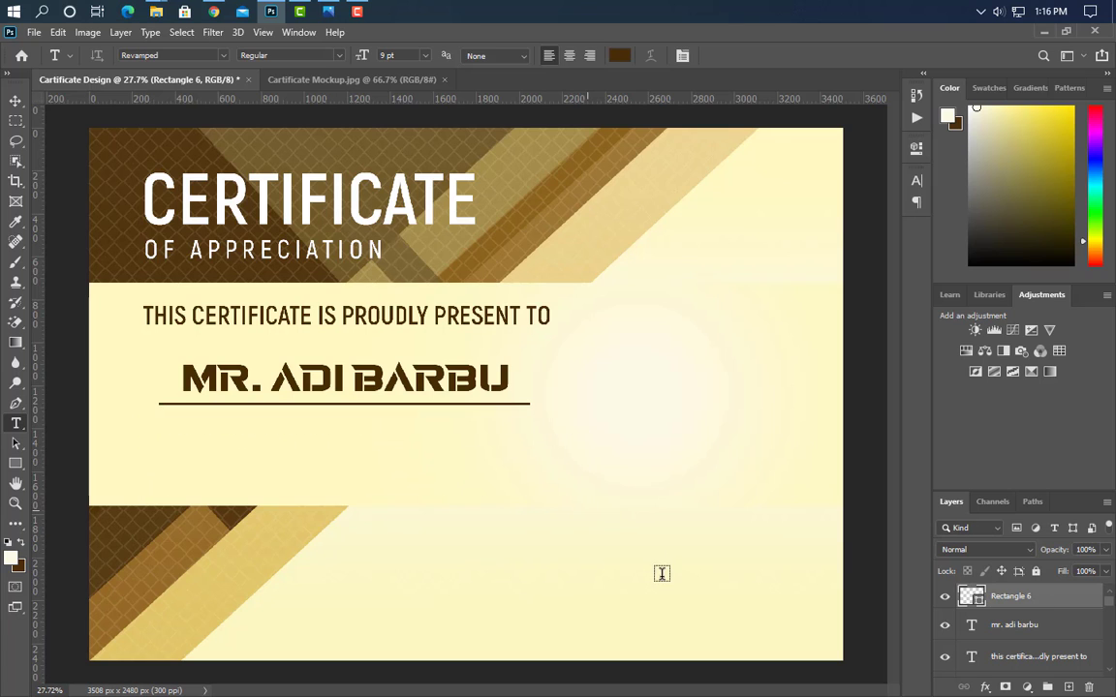
click(916, 182)
click(761, 223)
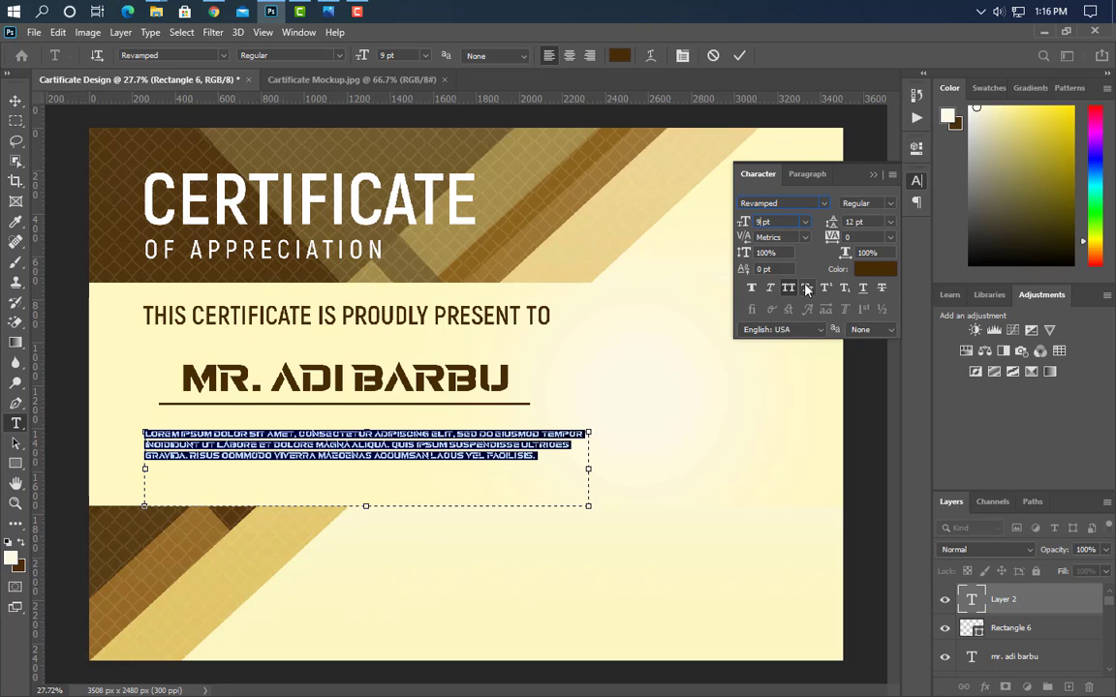
key(Up)
key(Up)
key(Up)
key(Up)
key(Up)
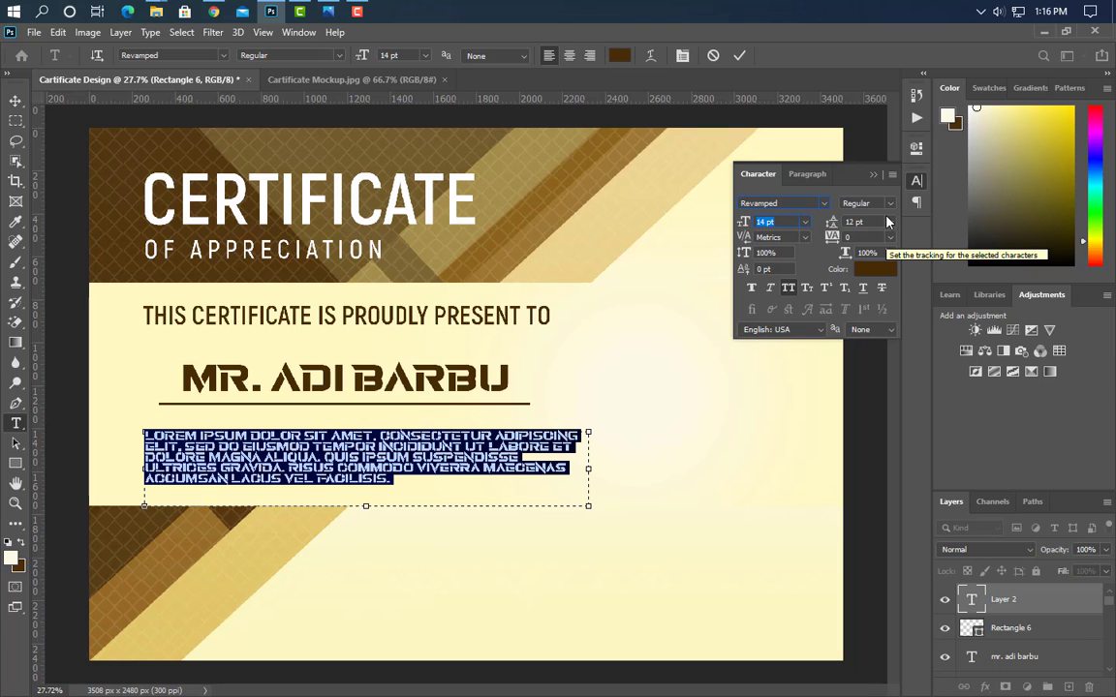
Step: Change the paragraph's font to Edwardian Script ITC without all caps and raise its size to 30 pt
click(819, 208)
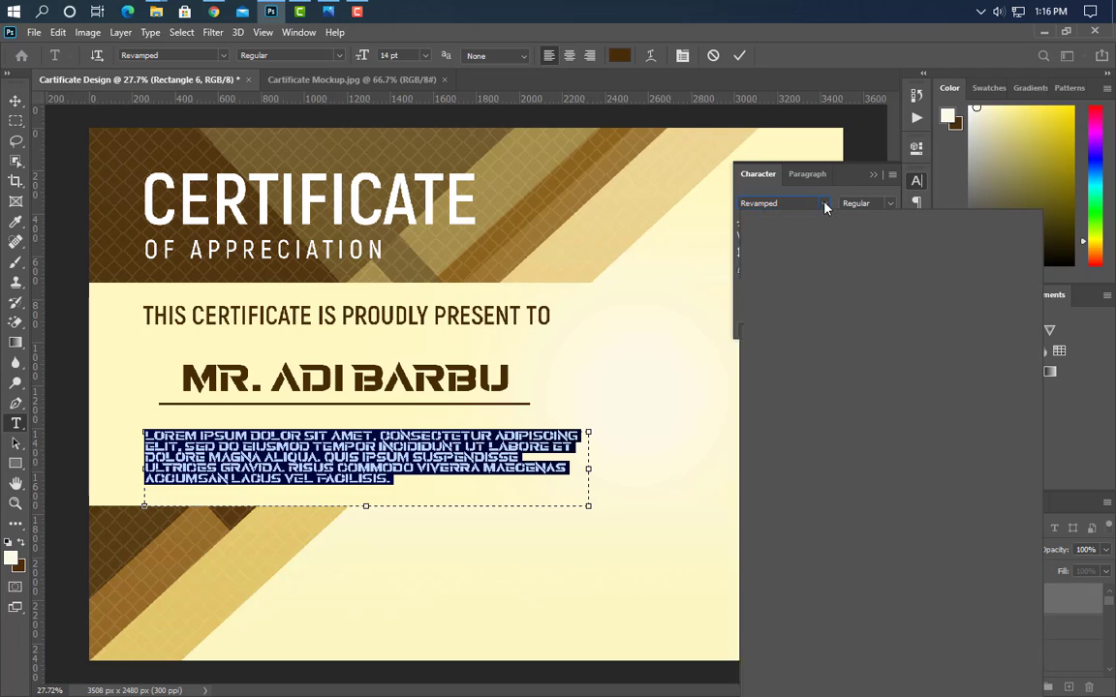
click(867, 298)
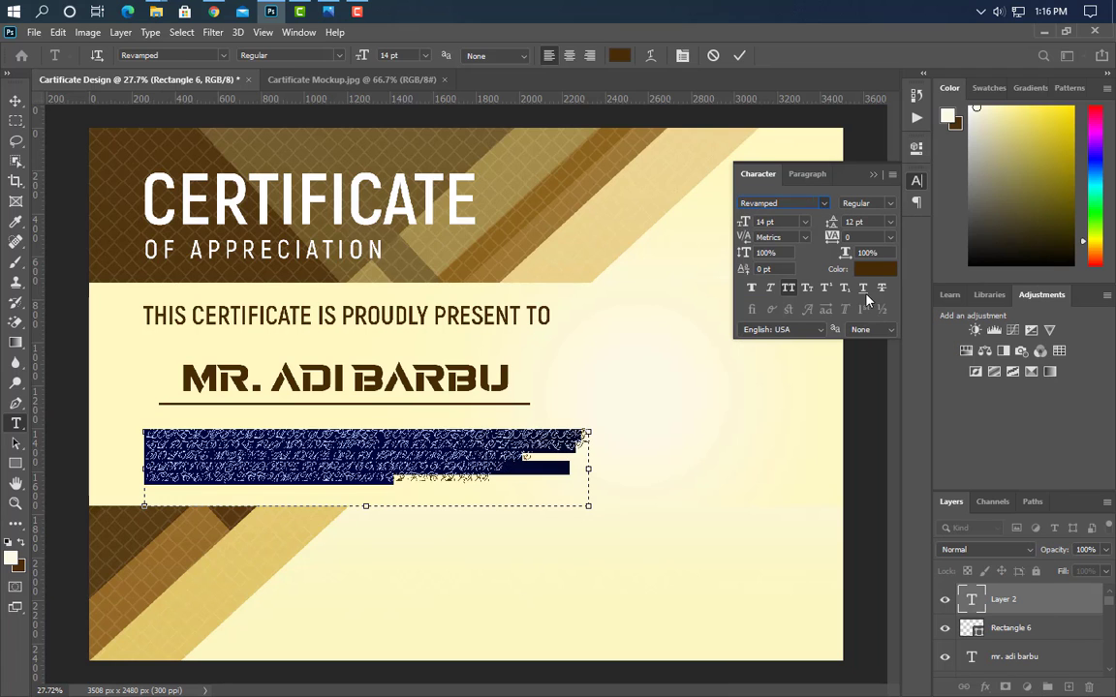
click(766, 222)
key(Up)
key(Up)
key(Up)
key(Up)
key(Up)
key(Up)
key(Up)
key(Up)
key(Up)
key(Up)
key(Up)
key(Up)
key(Up)
key(Up)
key(Up)
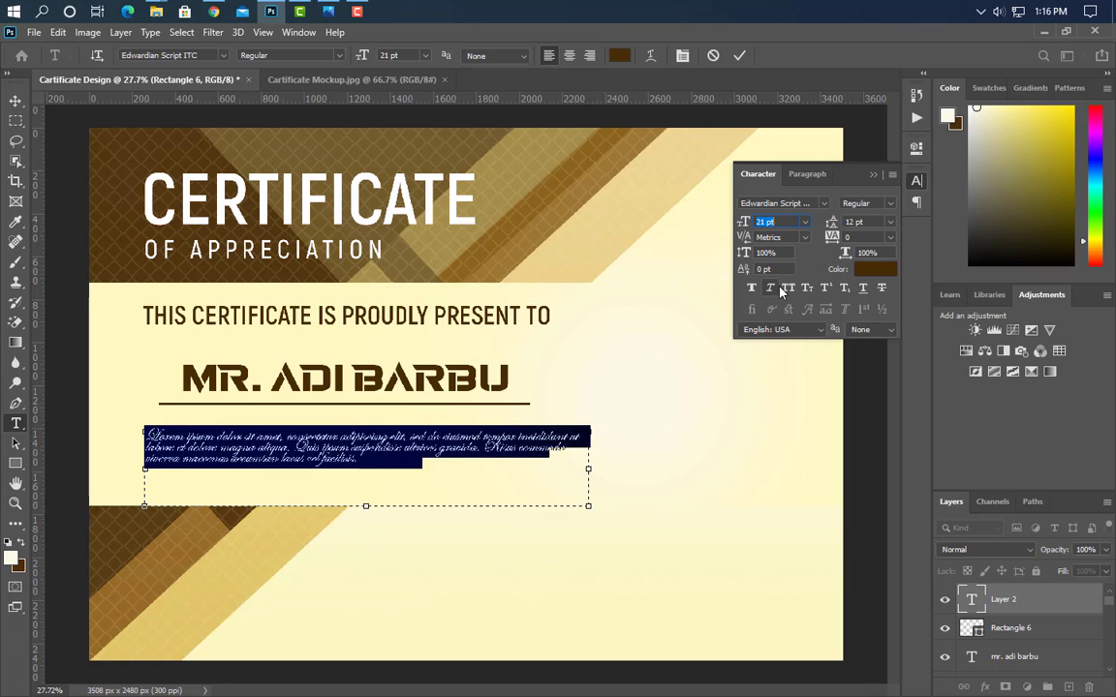
key(Up)
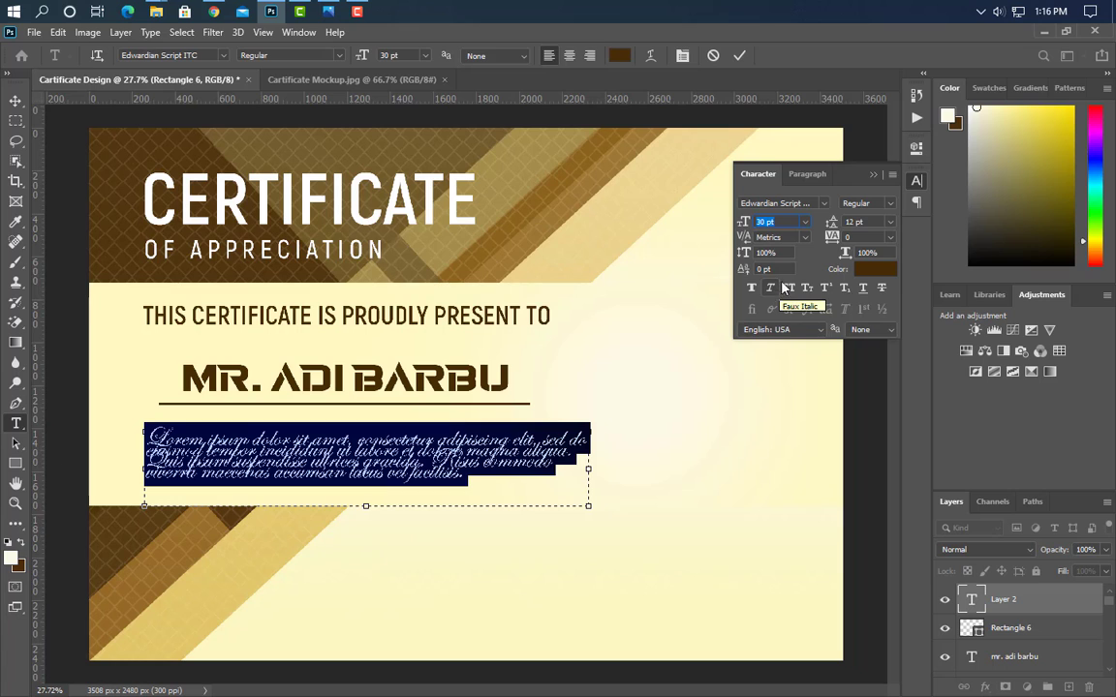
Step: Set the paragraph's leading and font size to 25 pt and split the word "suspendisse" between its second and third lines
click(853, 222)
key(Up)
key(Up)
key(Up)
key(Up)
key(Up)
key(Up)
key(Up)
key(Up)
key(Up)
key(Up)
key(Up)
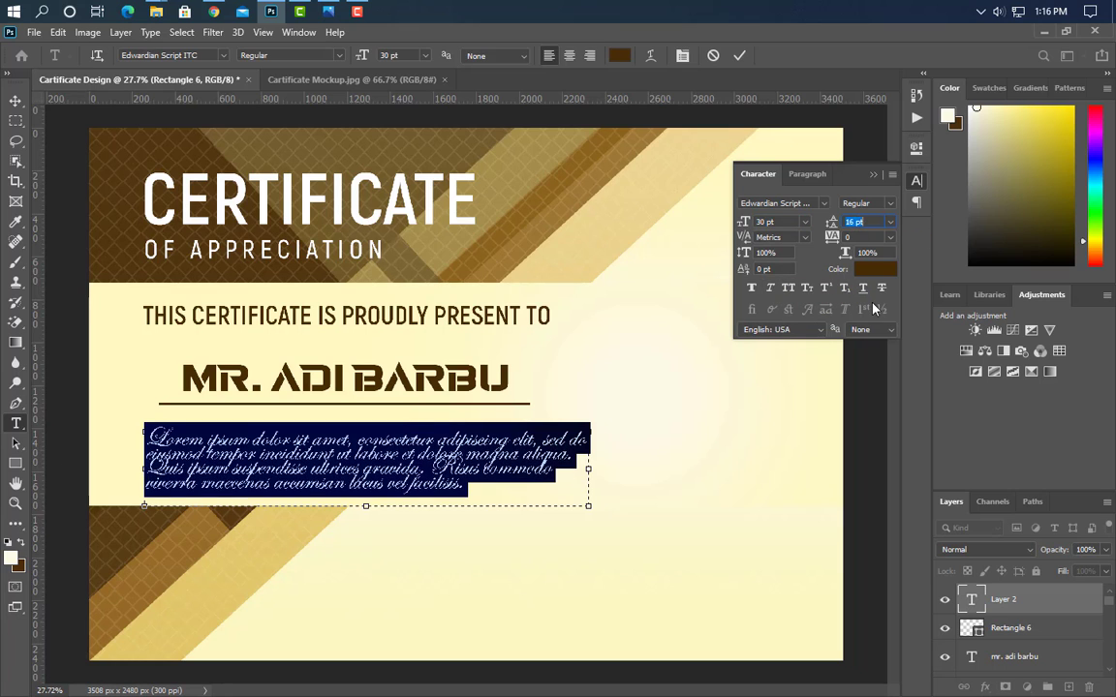
key(Up)
key(Up)
key(Up)
key(Up)
key(Up)
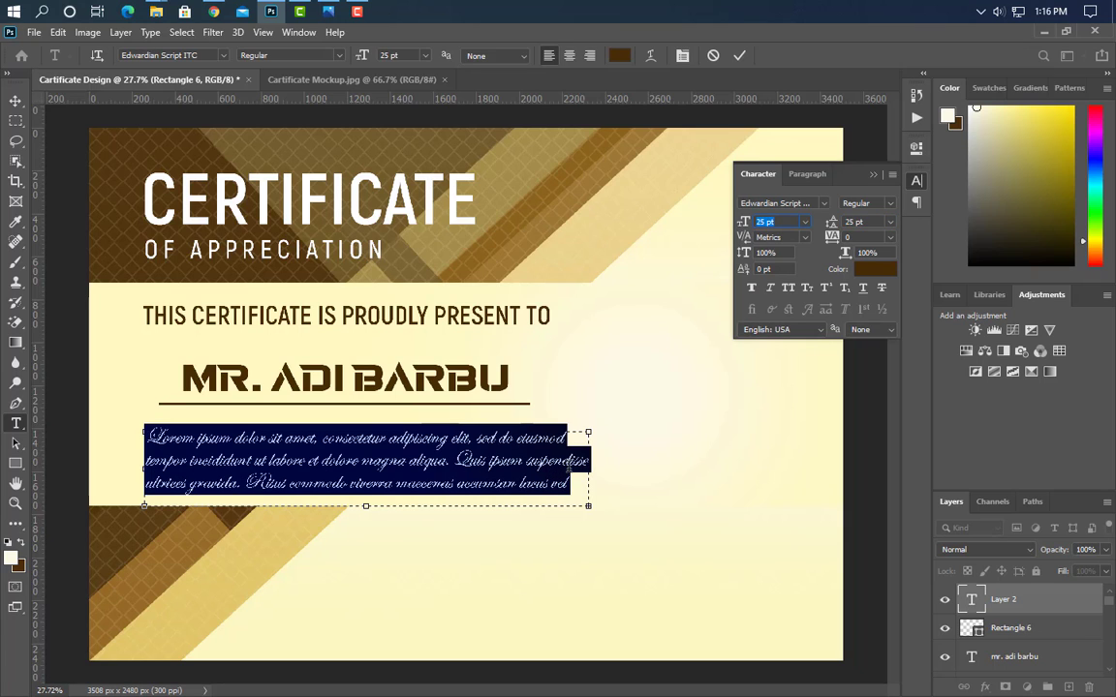
click(573, 461)
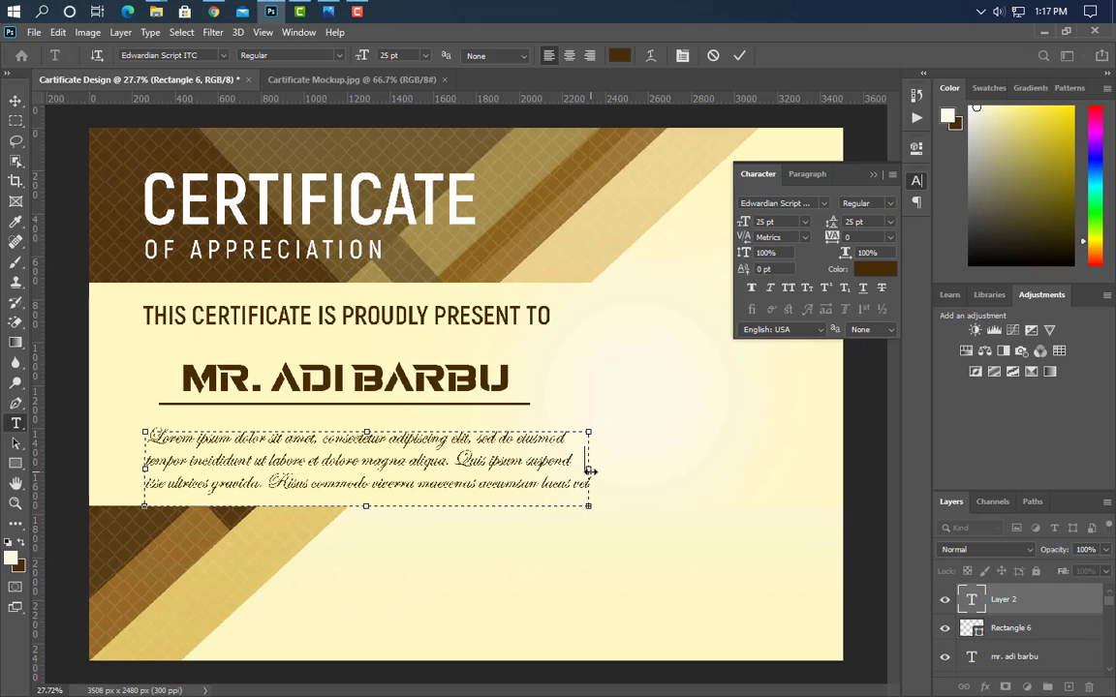
click(562, 461)
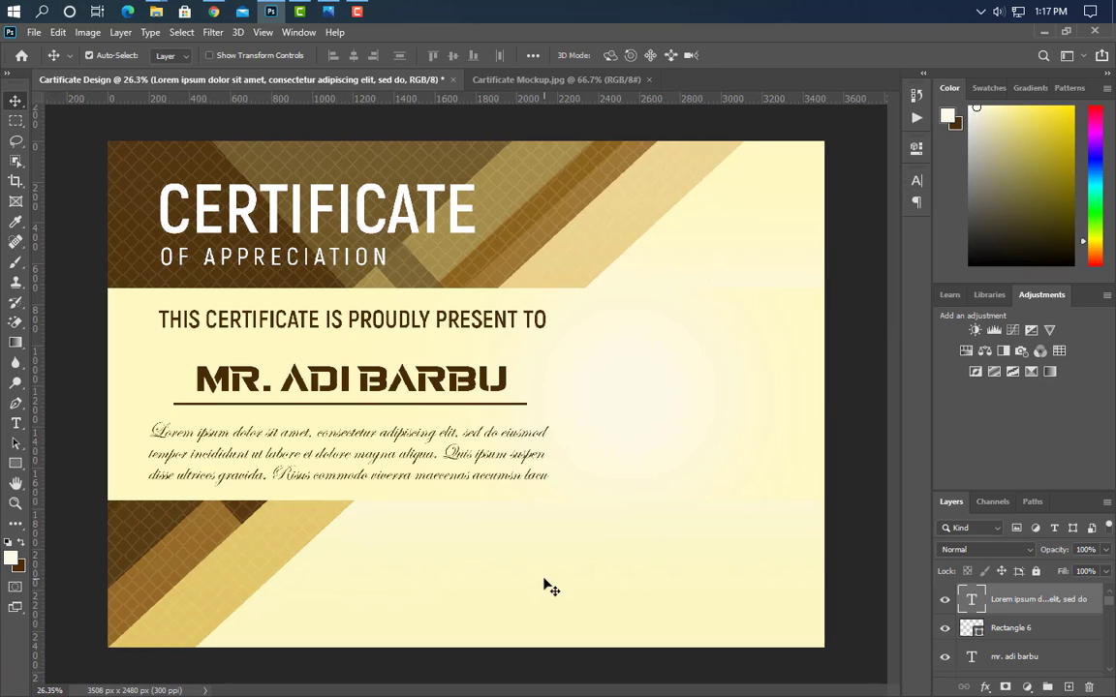
Step: Change the paragraph's text colour to the near-black brown #190f01
click(917, 181)
click(877, 269)
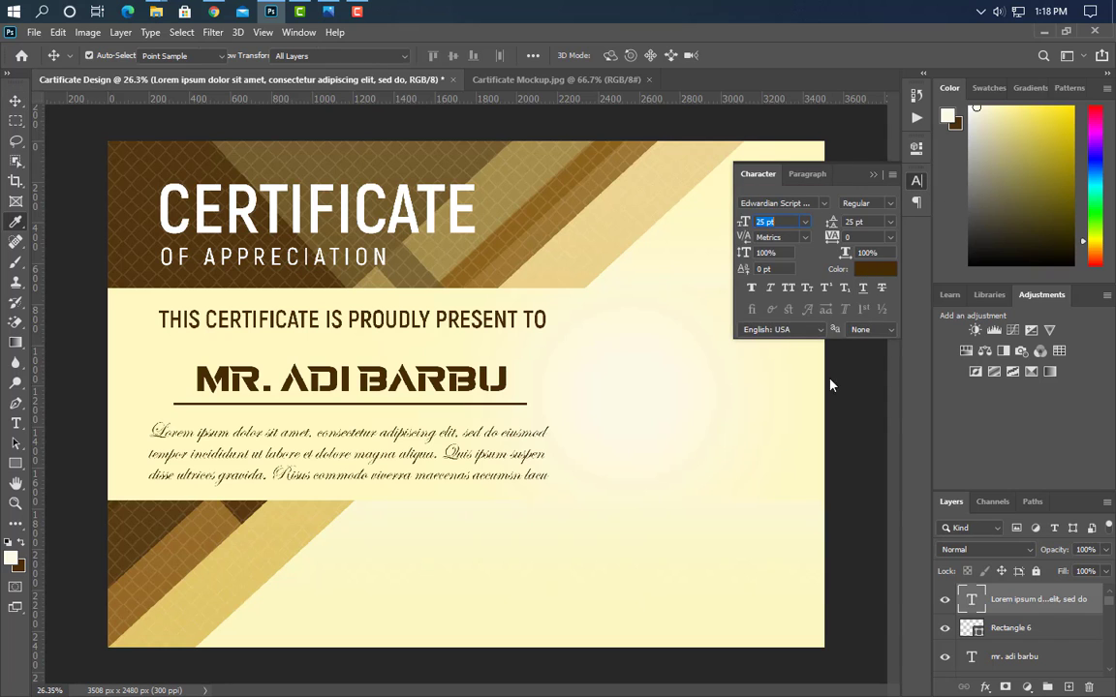
click(890, 525)
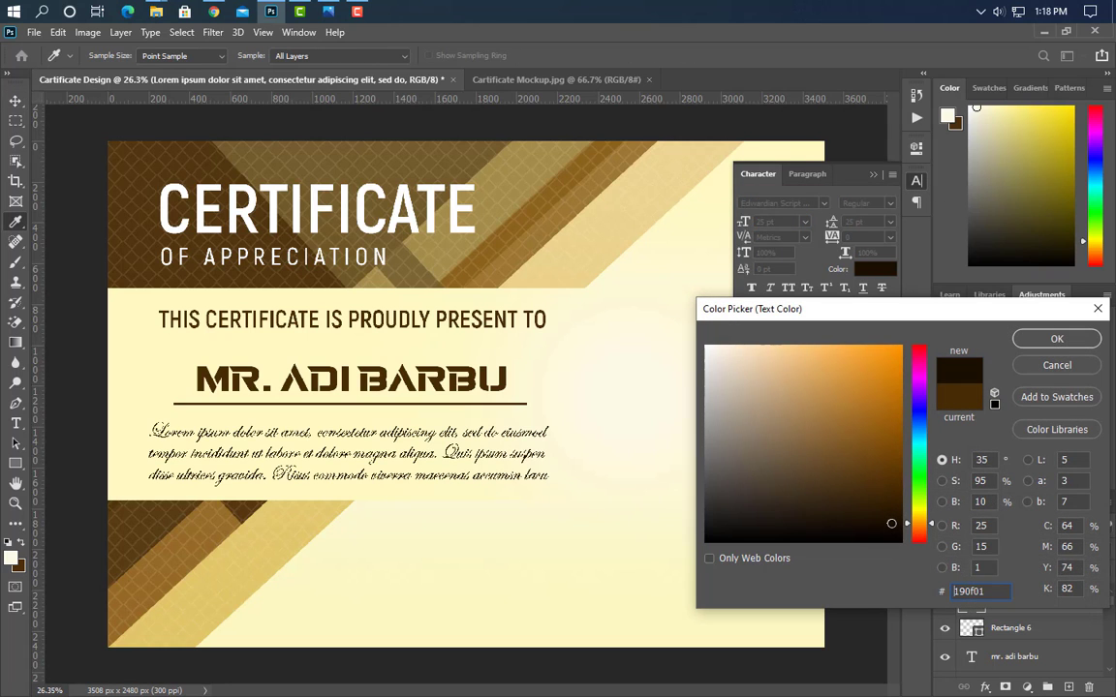
click(1052, 338)
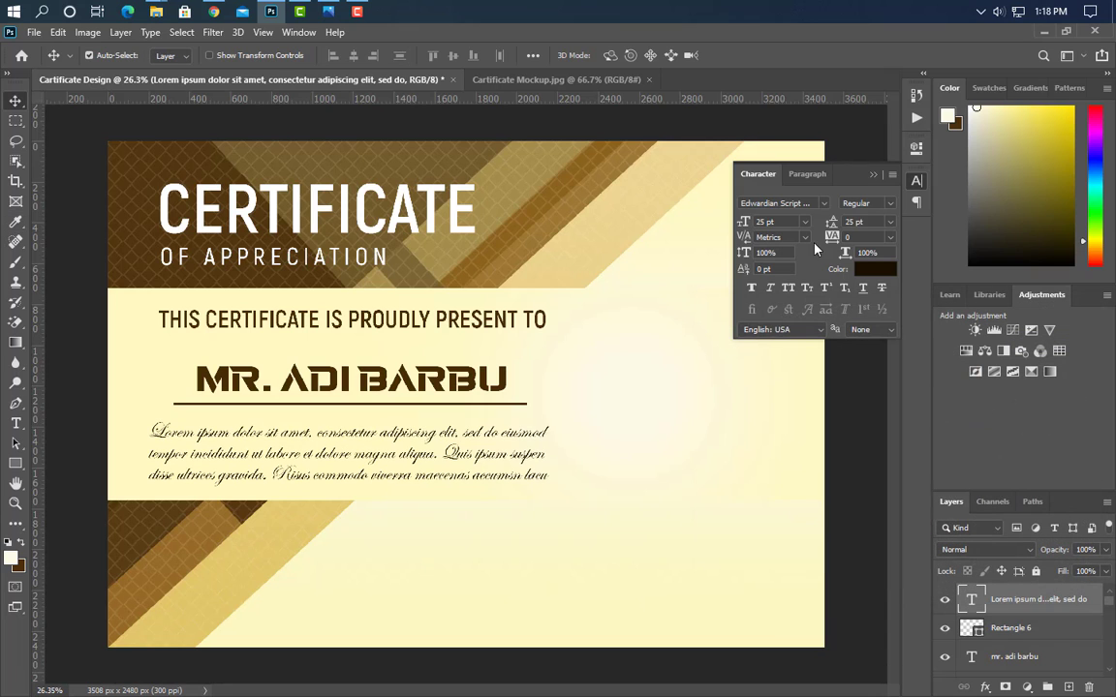
click(876, 176)
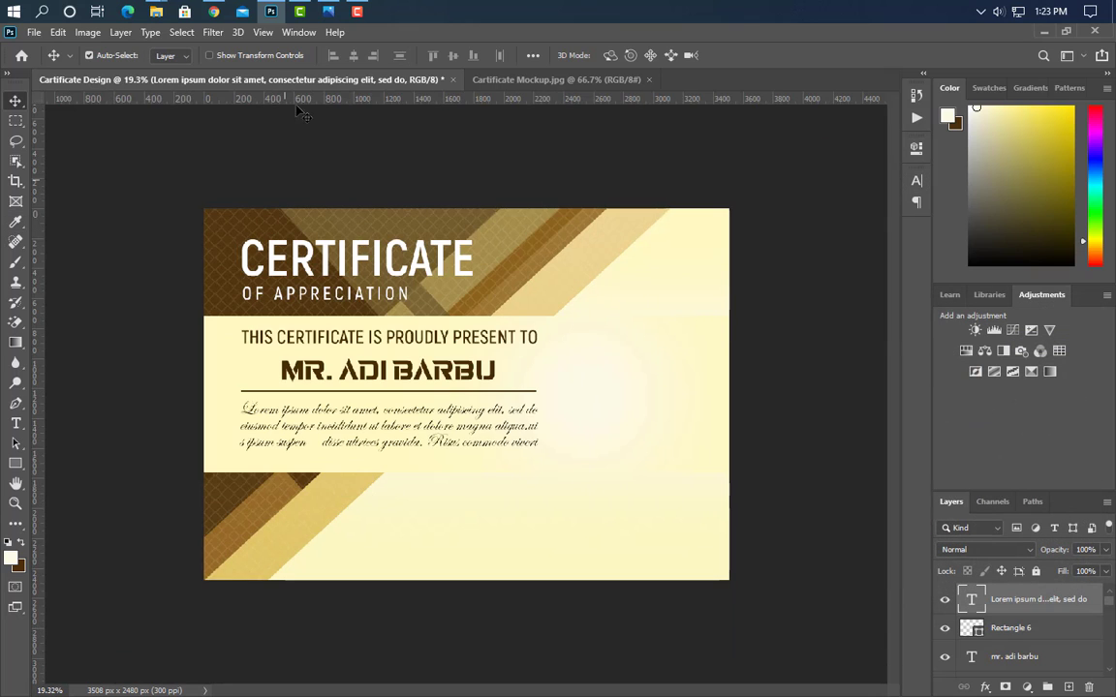
Step: Place the Gold_Medal_Transparent_PNG_Clip_Art_Image file on the pale panel to the right of the text, scaled to about 42%
click(276, 10)
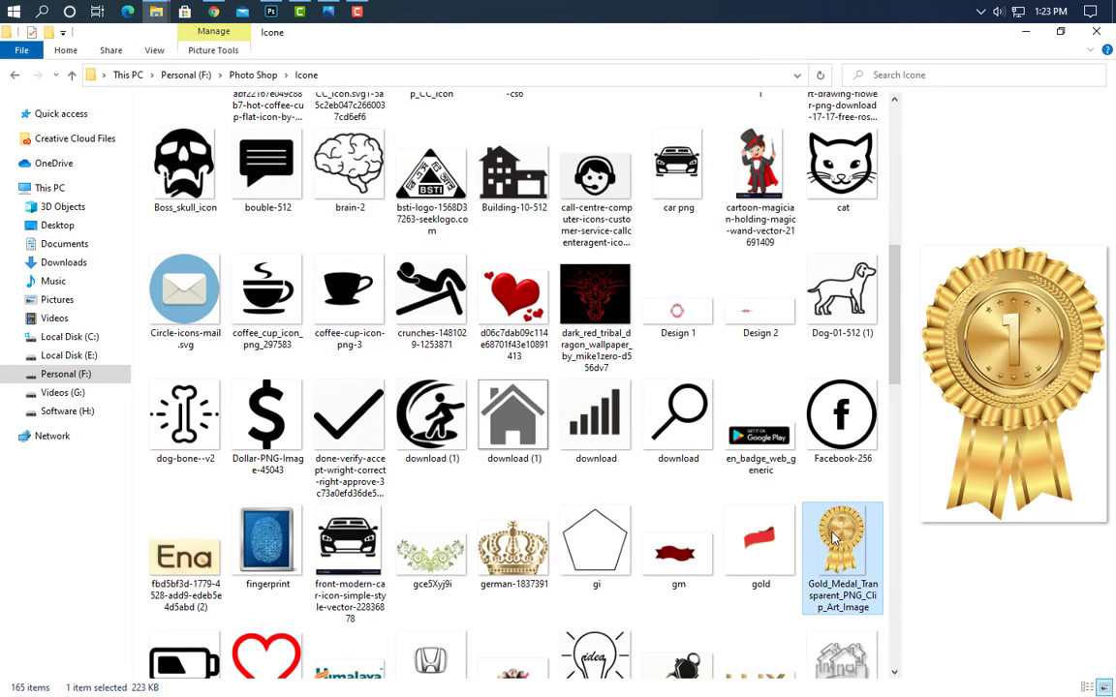
drag(840, 540, 575, 386)
drag(539, 327, 700, 437)
scroll(620, 518, down, 2)
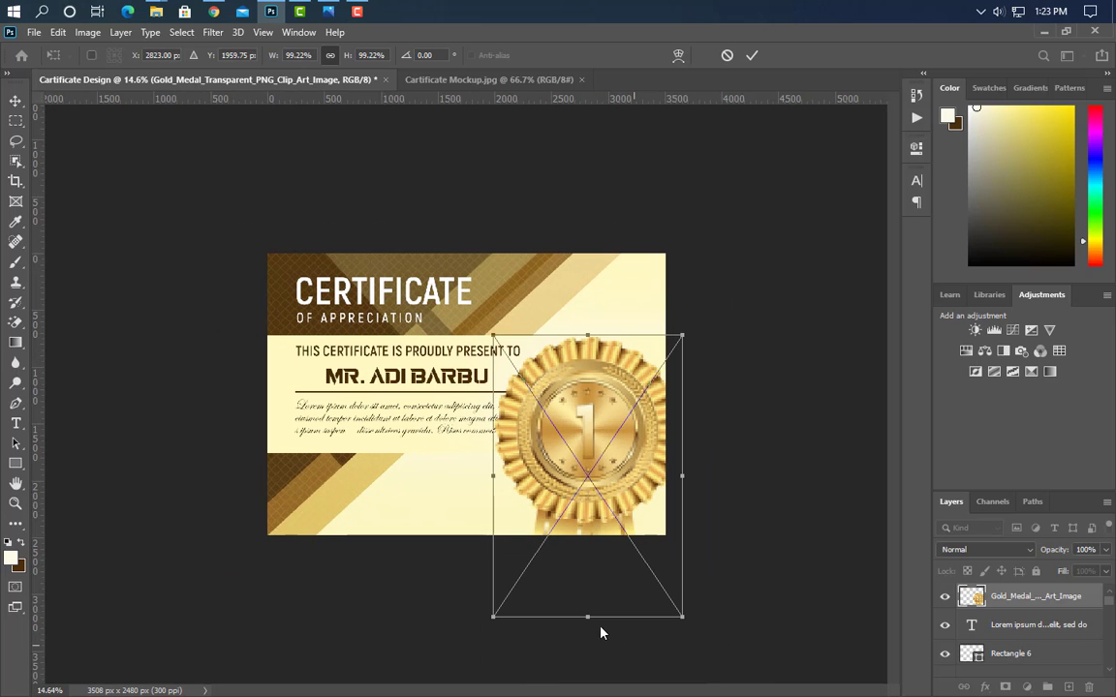
drag(589, 614, 599, 449)
scroll(593, 460, up, 6)
key(Escape)
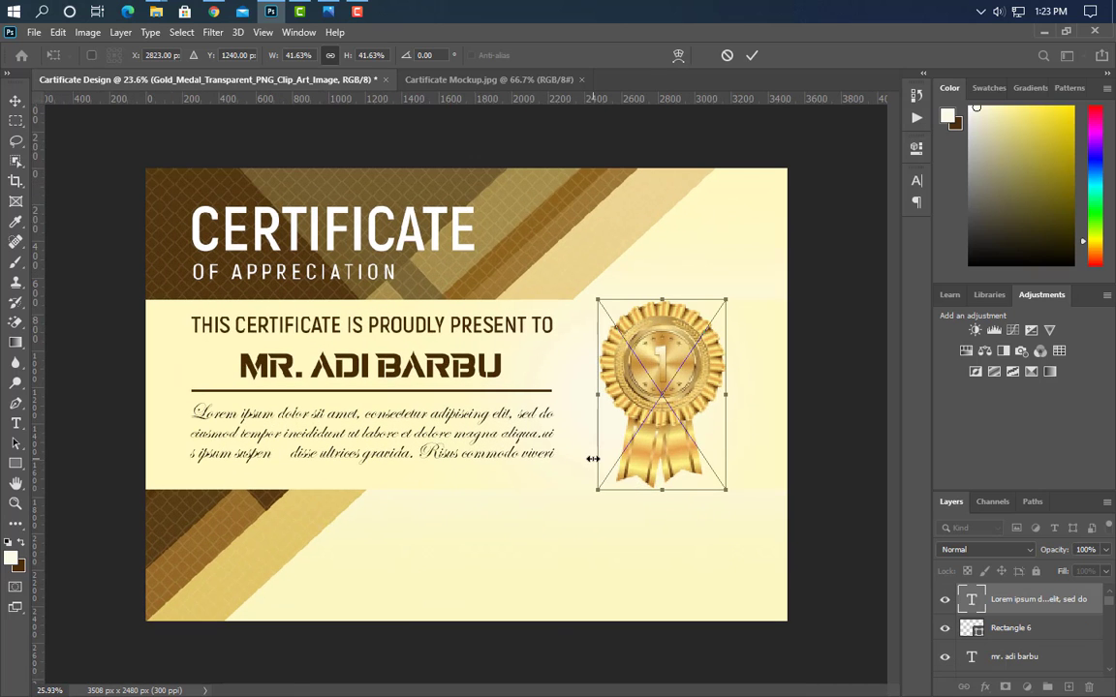
drag(670, 428, 682, 428)
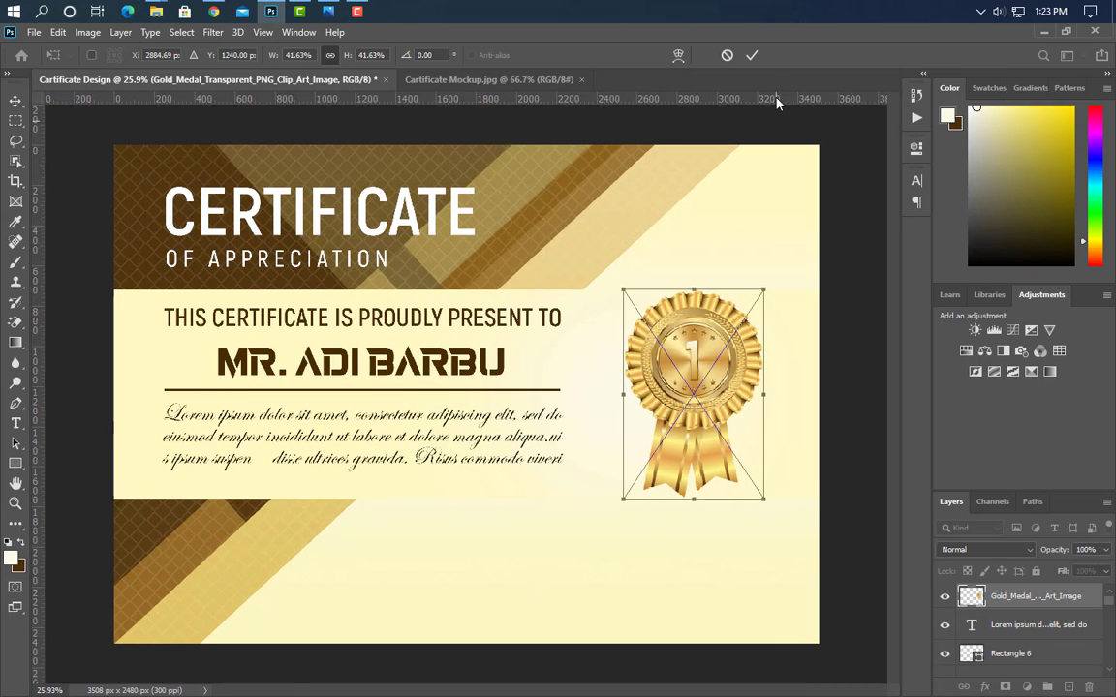
click(751, 58)
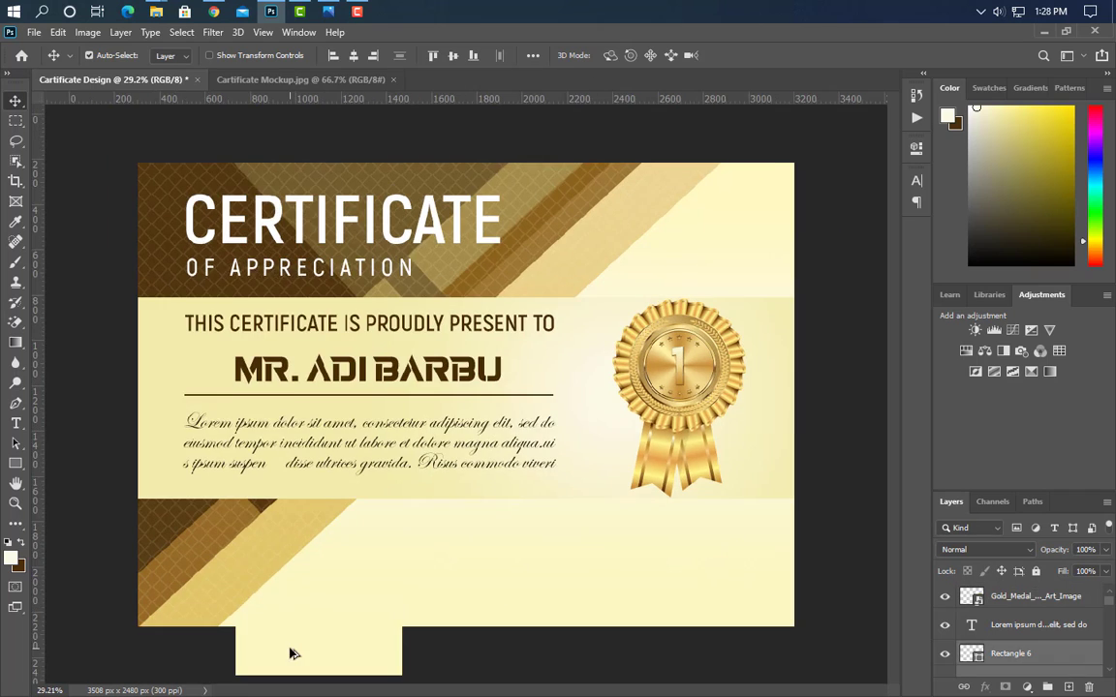
Step: Add the text "signature" near the certificate's lower edge, beside the gold diagonal band
scroll(291, 656, up, 2)
drag(459, 691, 448, 693)
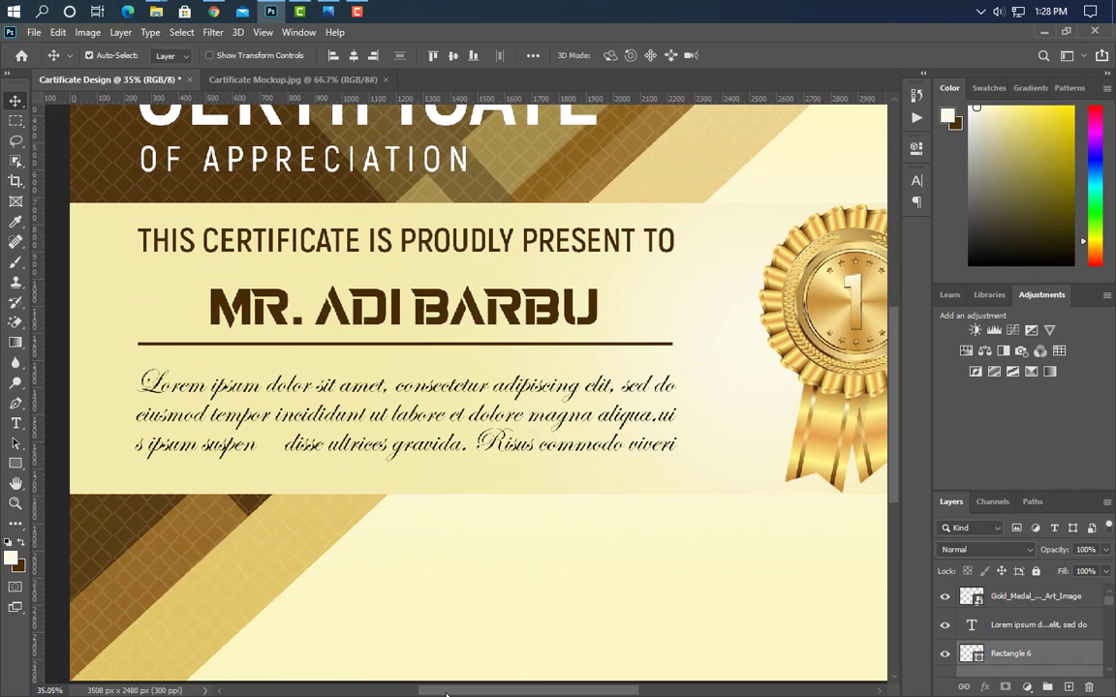
scroll(470, 631, down, 4)
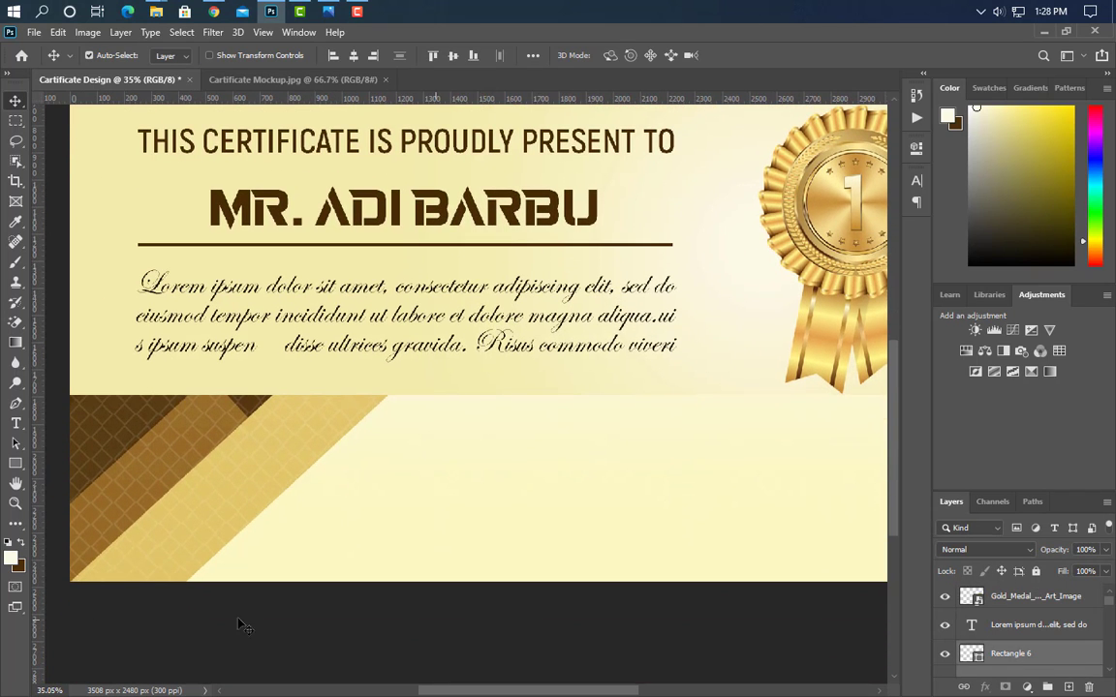
click(15, 424)
click(212, 529)
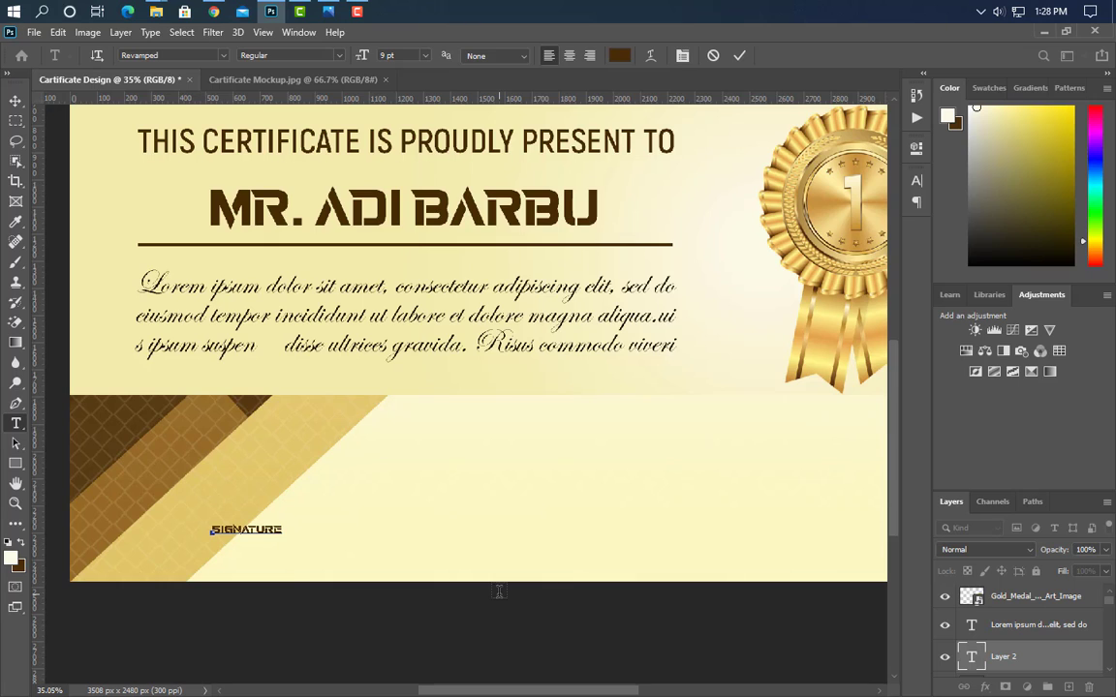
click(849, 443)
Step: Set the signature label's font to Akrobat Bold
click(916, 181)
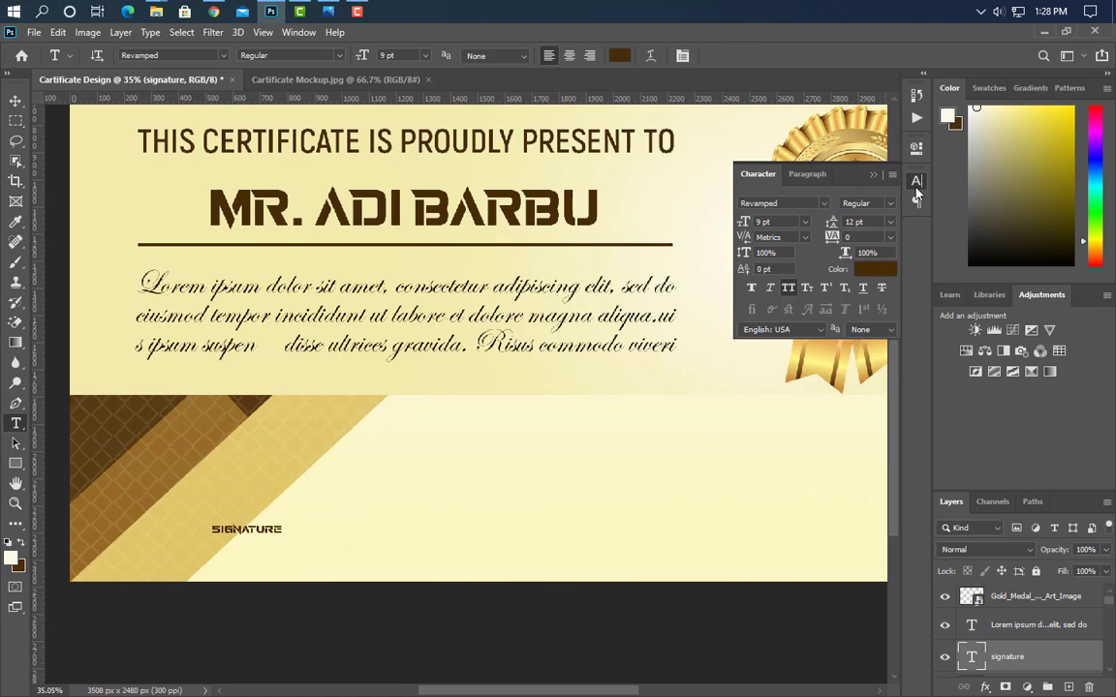
click(824, 203)
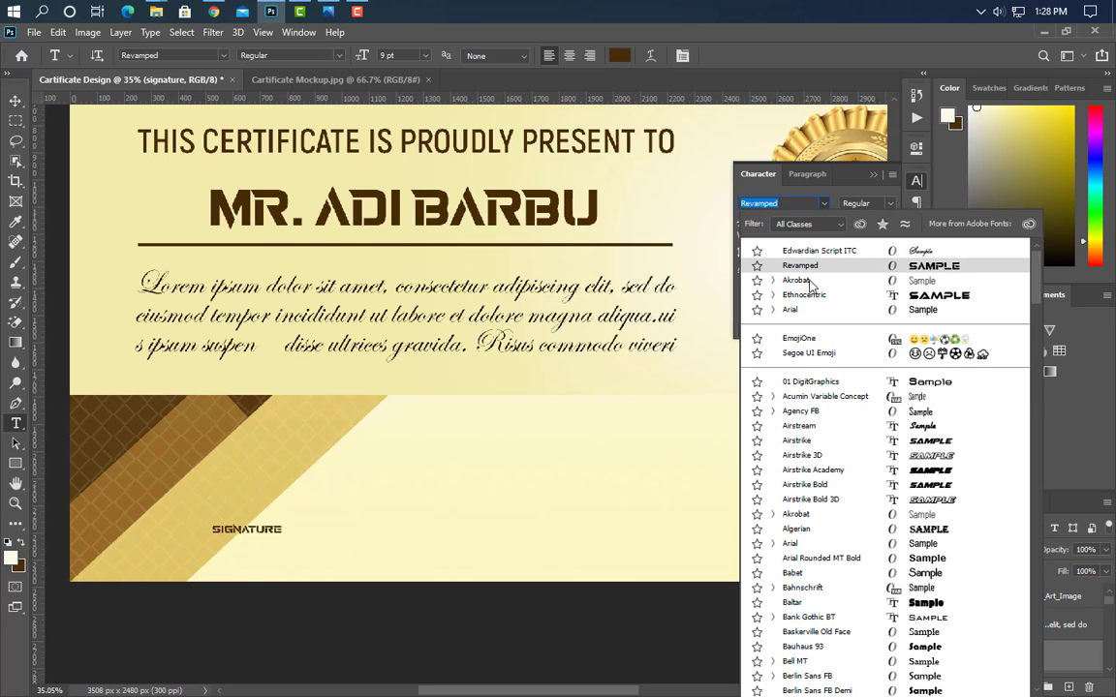
click(808, 281)
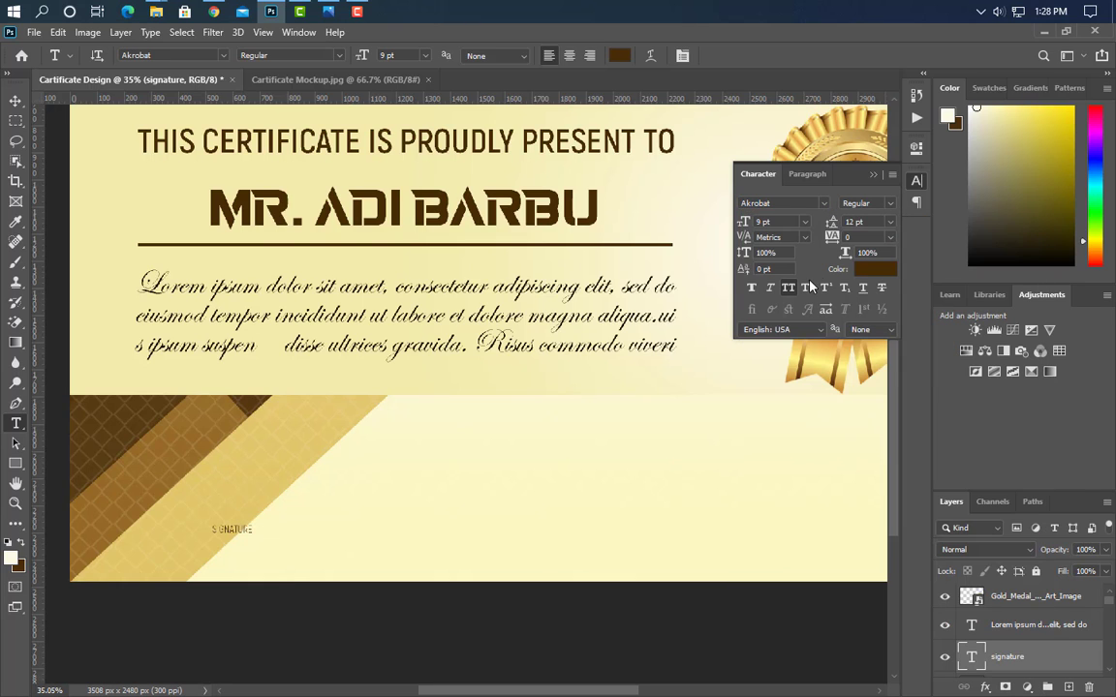
click(890, 204)
click(887, 274)
click(890, 203)
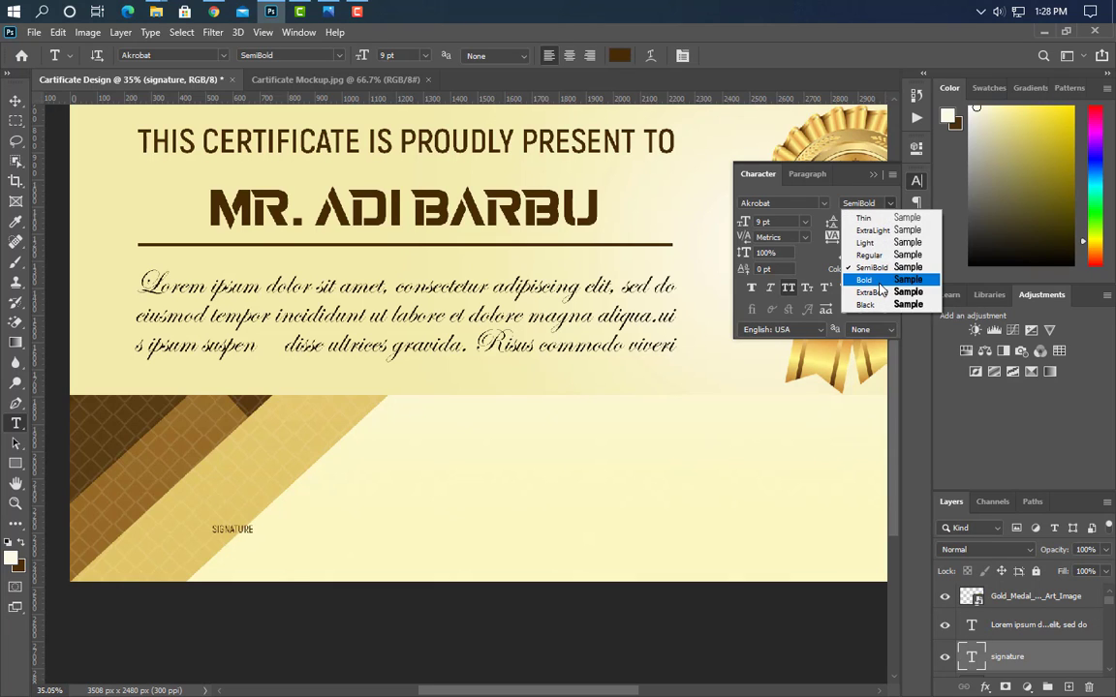
click(876, 286)
click(875, 176)
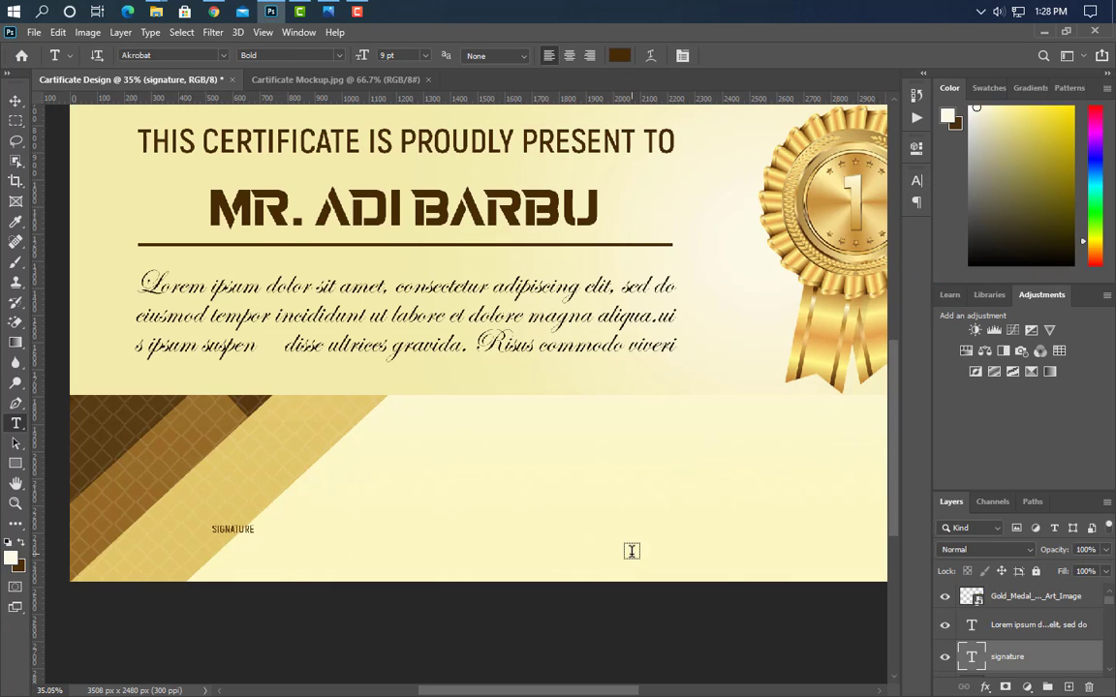
Step: Scale the signature label up to about 254%
key(ctrl+t)
mouse_move(260, 532)
mouse_down()
mouse_move(344, 528)
mouse_move(321, 530)
mouse_up()
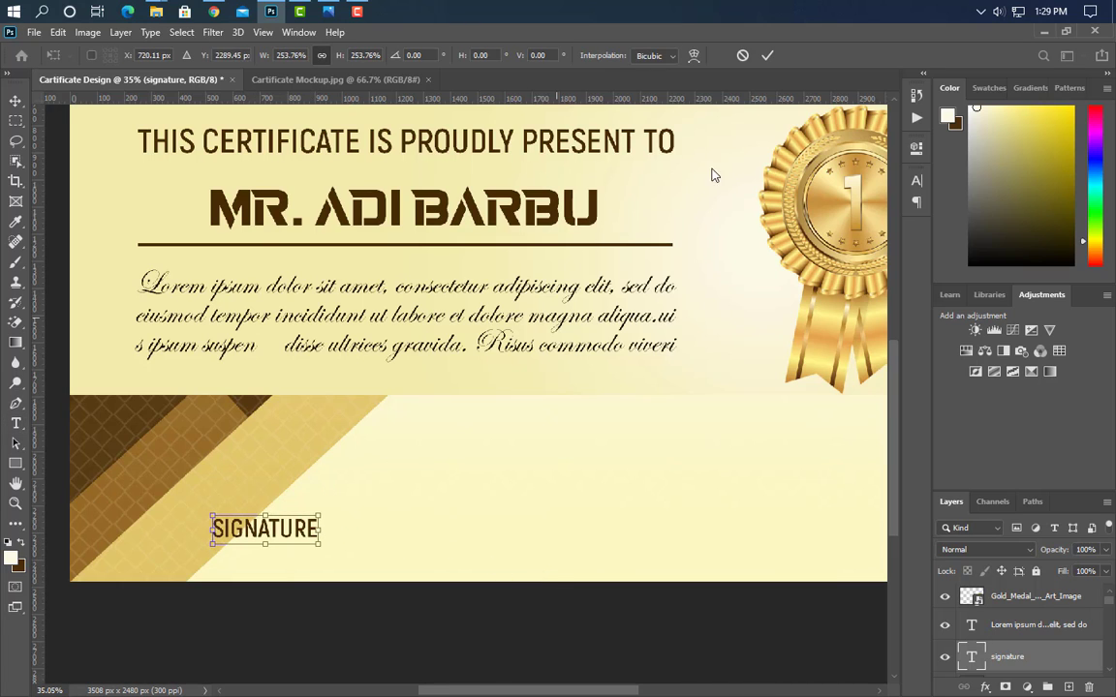
click(768, 55)
Step: Draw a thin rectangle about 1080 × 10 px above the signature label and fill it with dark brown #472c06
click(14, 465)
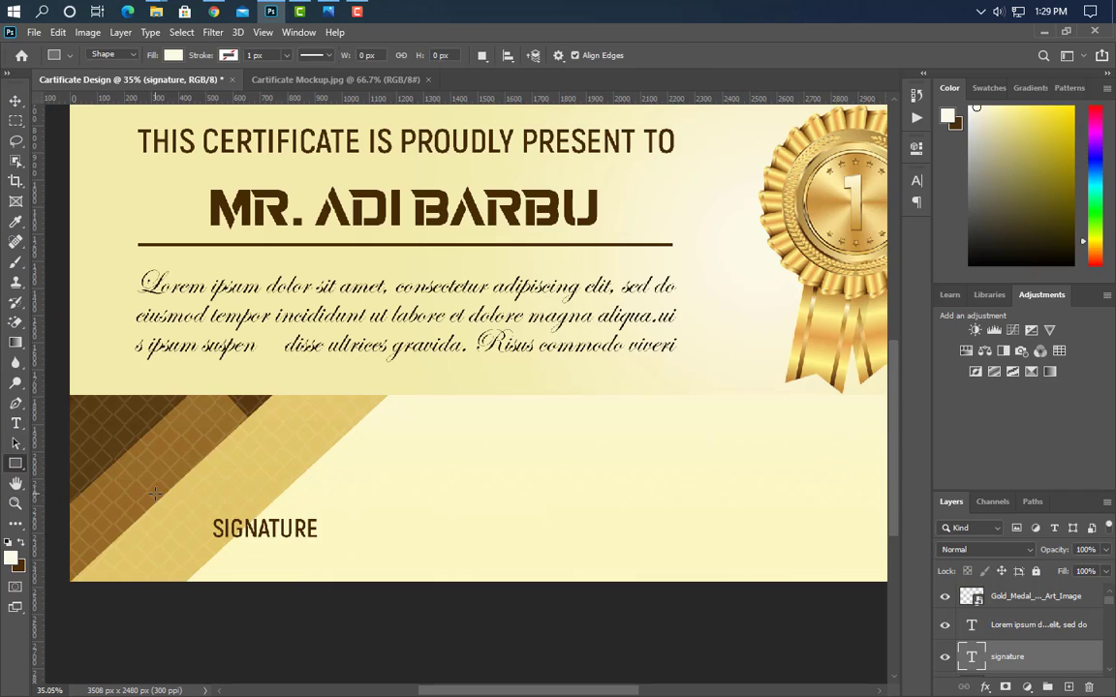
drag(117, 500, 408, 501)
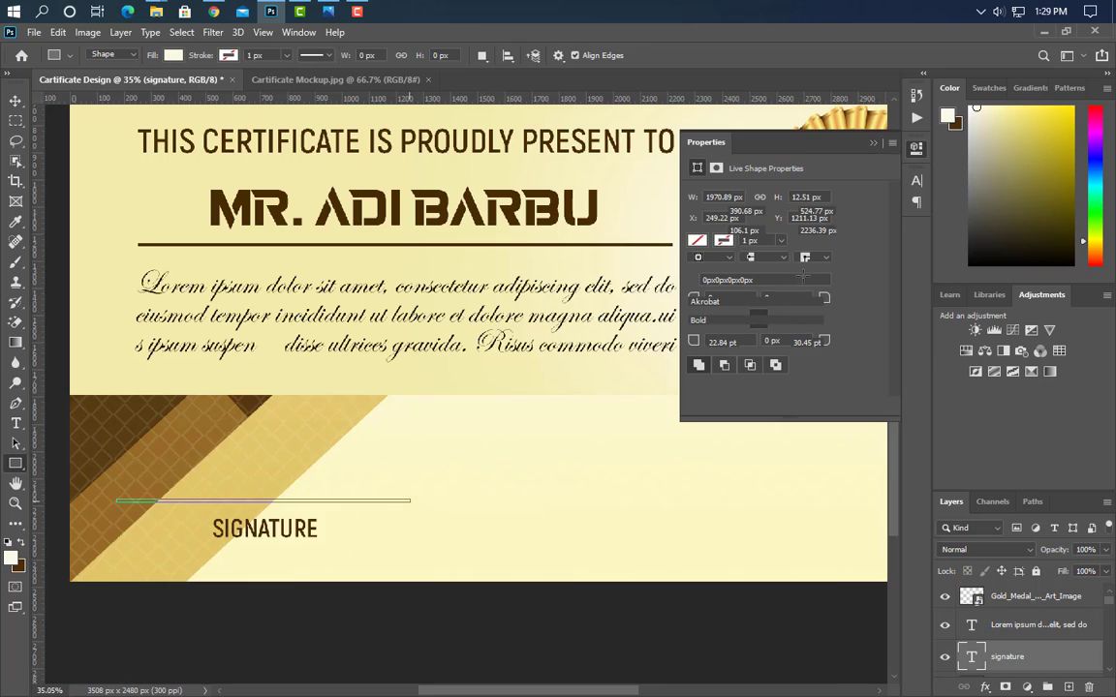
click(874, 142)
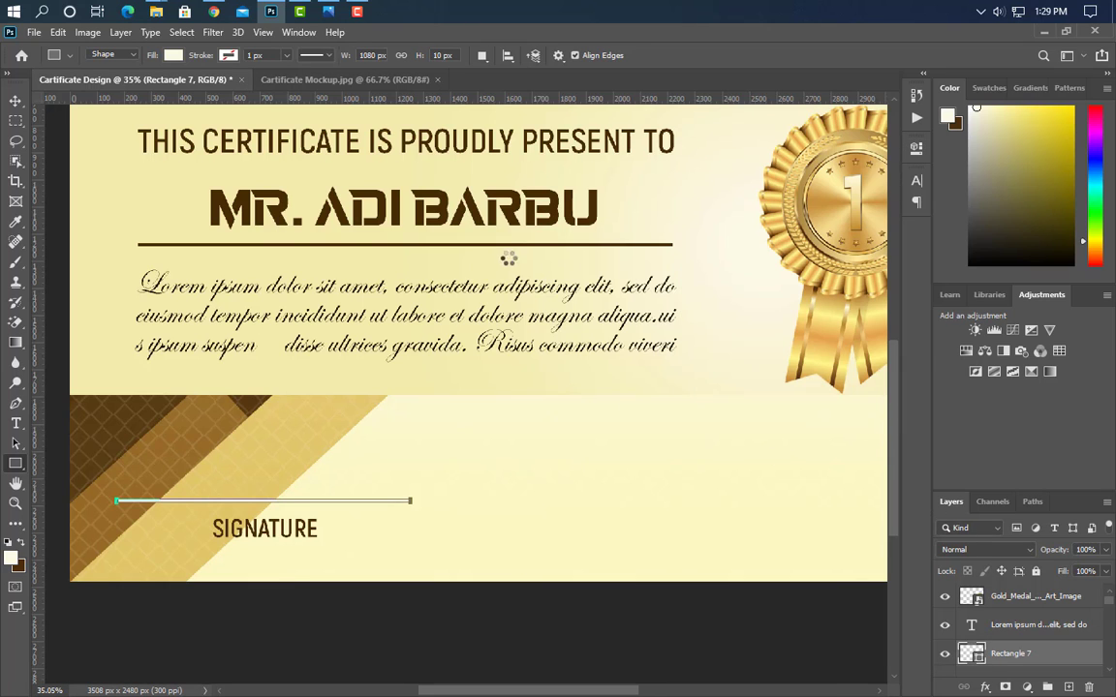
click(508, 216)
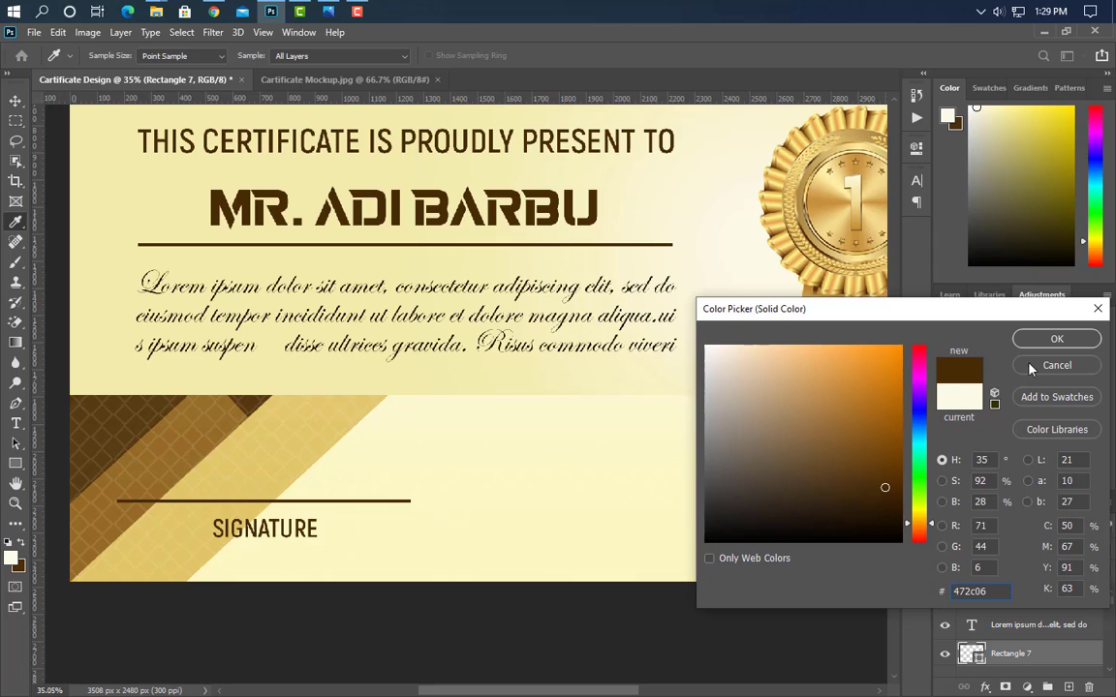
click(1053, 340)
click(15, 101)
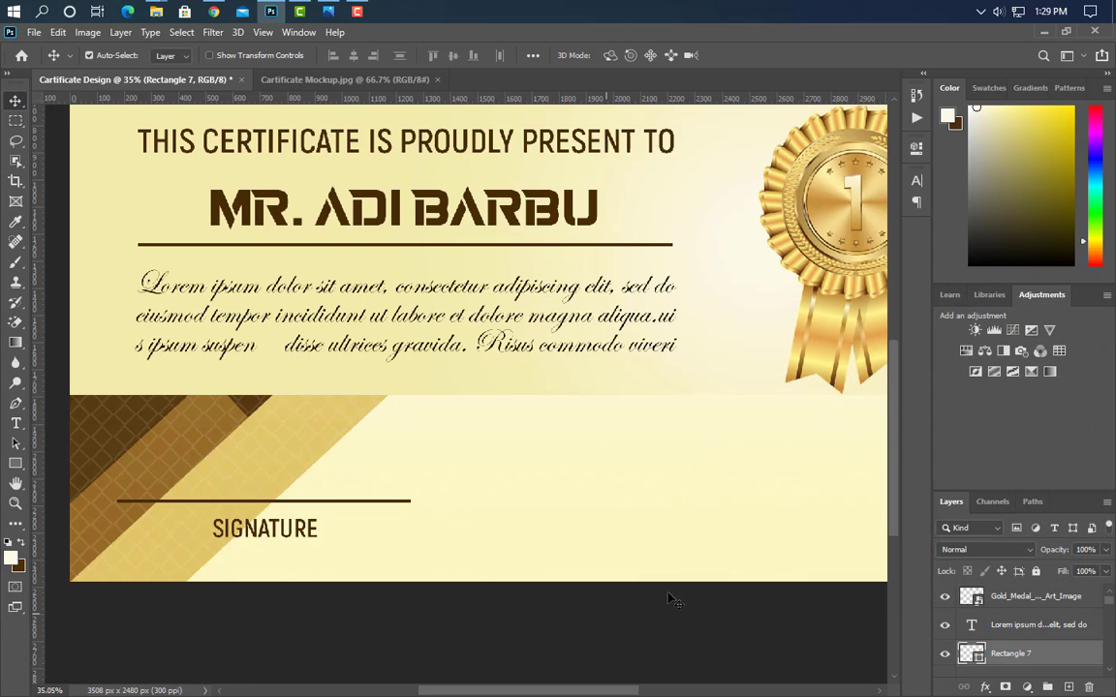
Step: Group the signature line with its label at the top of the layer stack and shift the group inward from the certificate's left edge
scroll(1029, 653, down, 1)
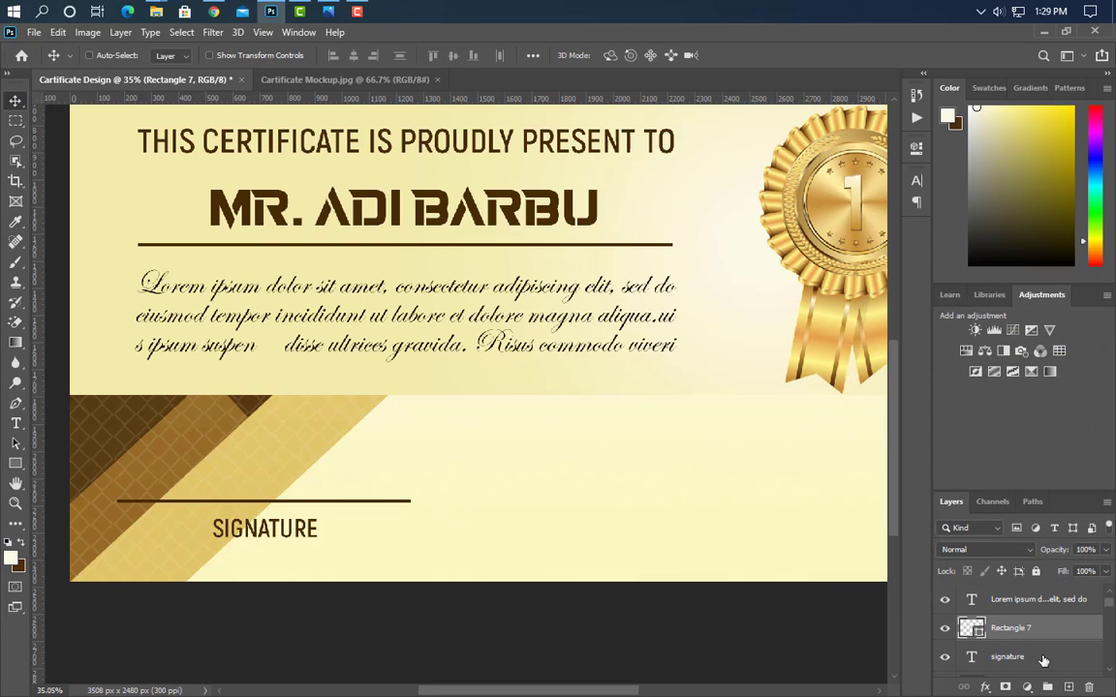
ctrl+click(1044, 661)
key(ctrl+g)
mouse_move(1043, 630)
mouse_down()
mouse_move(1046, 422)
mouse_move(1042, 587)
mouse_up()
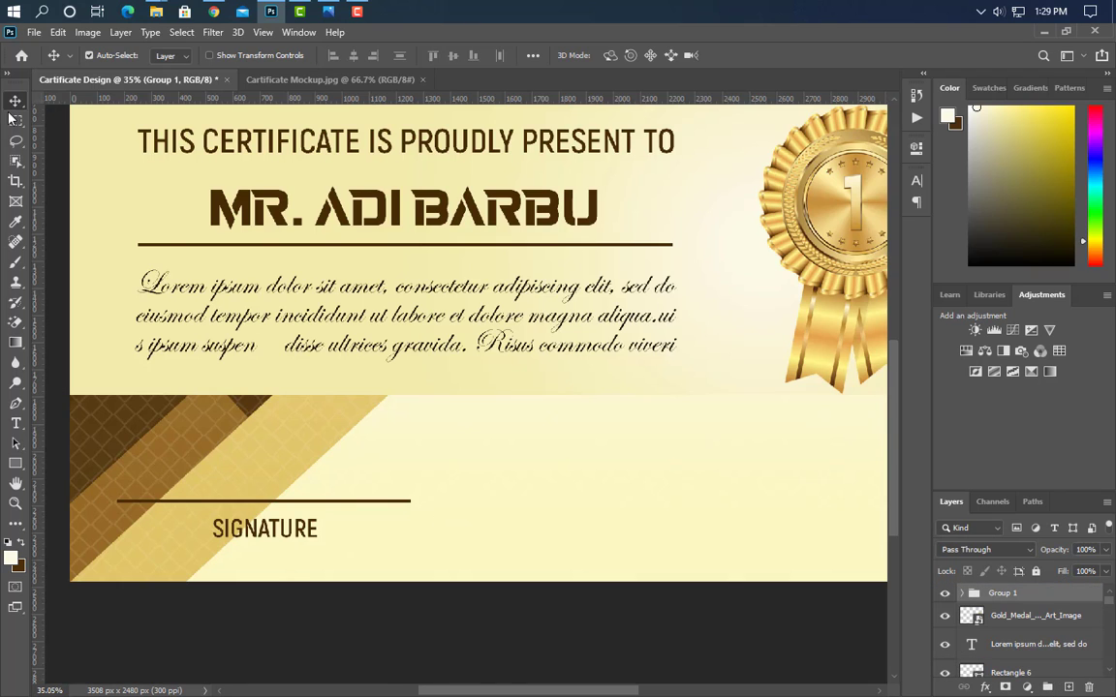
key(ctrl+t)
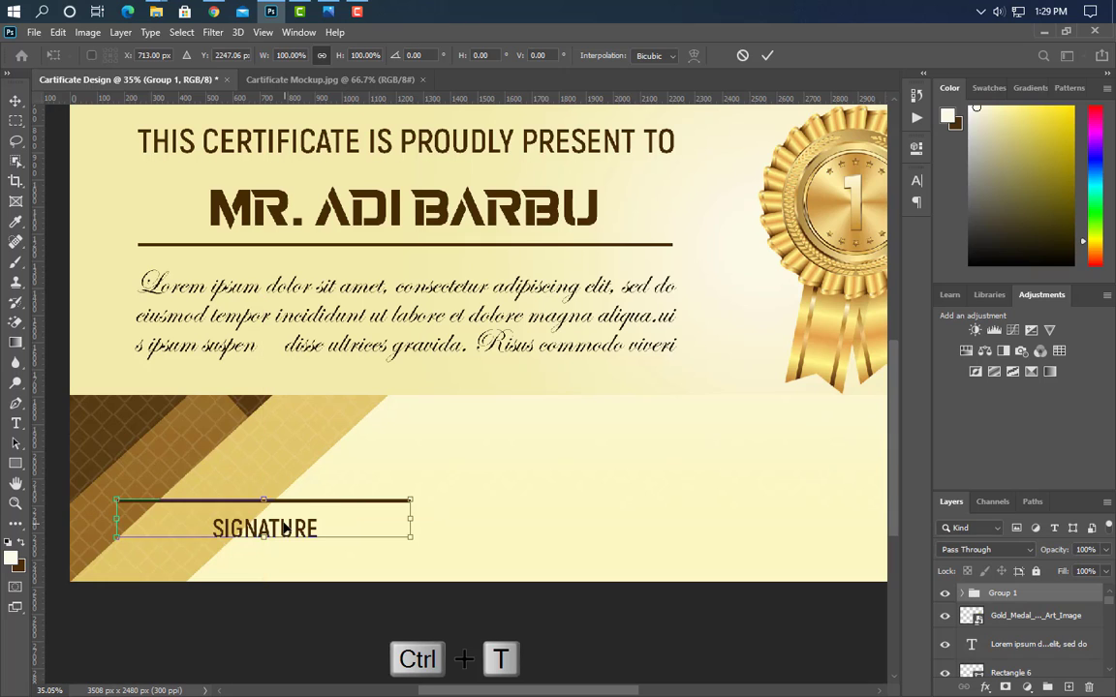
drag(284, 530, 338, 535)
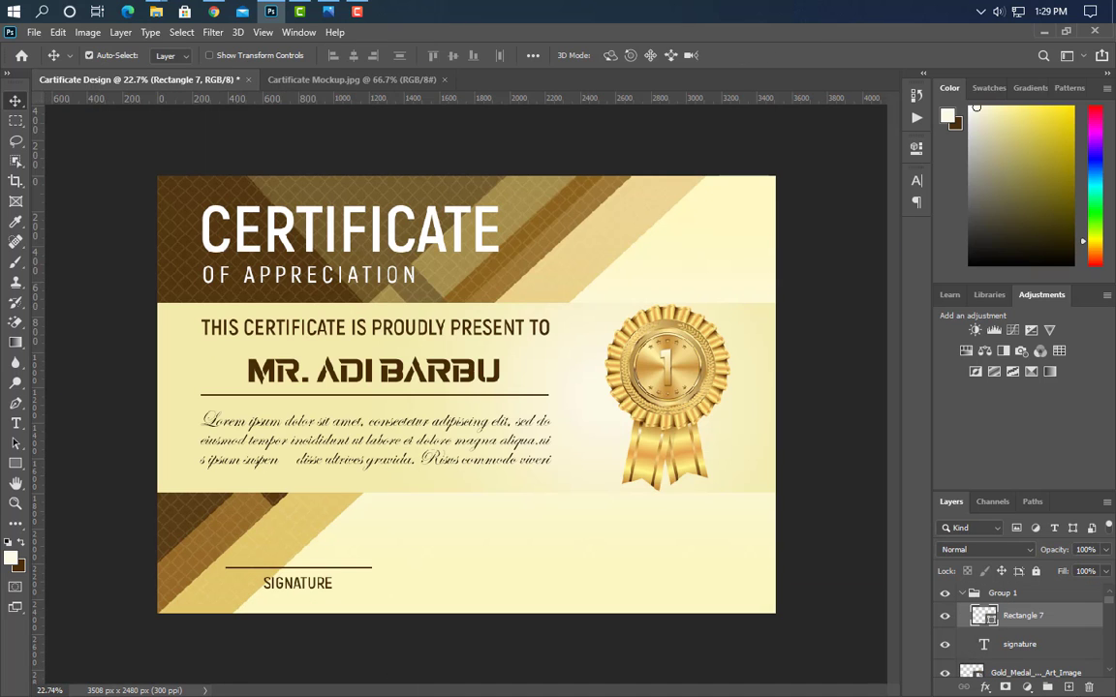
Step: Duplicate the signature group and move the copy horizontally to the certificate's lower right, at about X 2819 px
click(962, 594)
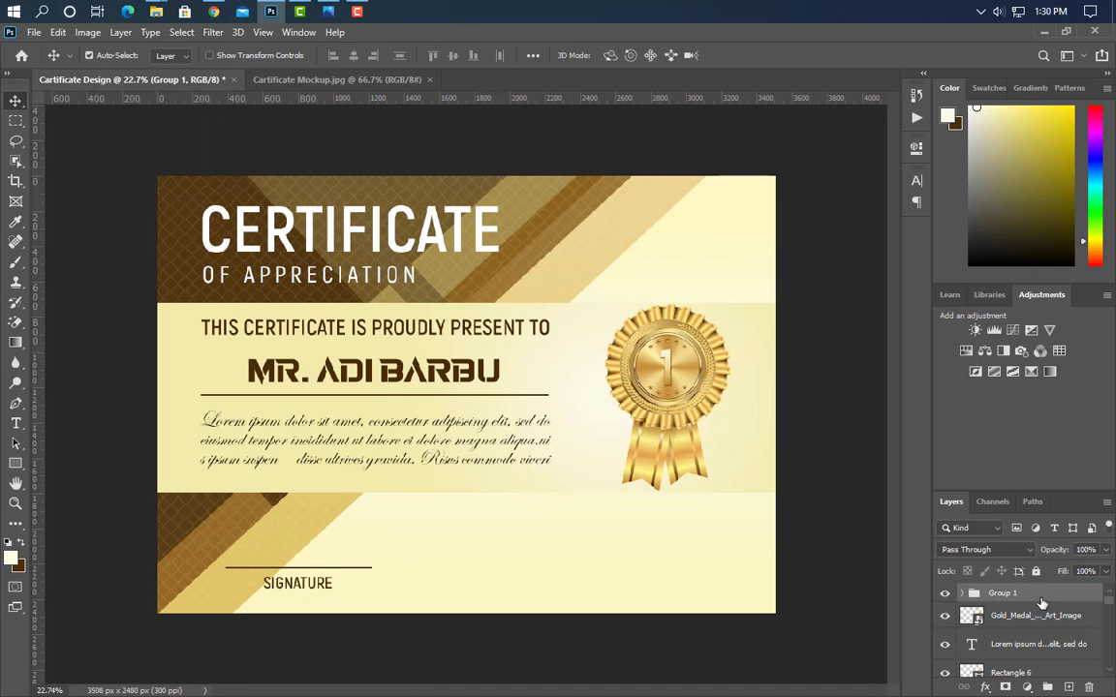
key(ctrl+j)
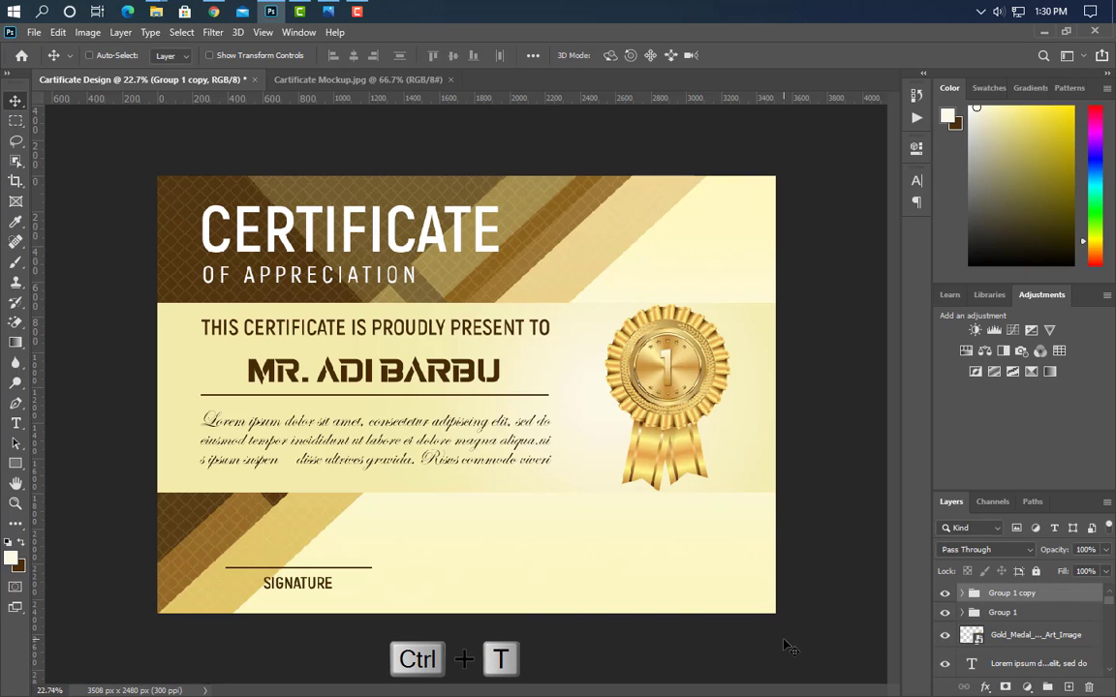
key(ctrl+t)
key(shift+Right)
key(shift+Right)
key(shift+Right)
key(shift+Right)
key(shift+Right)
key(shift+Right)
key(shift+Right)
key(shift+Right)
key(shift+Right)
key(shift+Right)
key(shift+Right)
key(shift+Right)
key(shift+Right)
key(shift+Right)
key(shift+Right)
key(shift+Right)
key(shift+Right)
key(shift+Right)
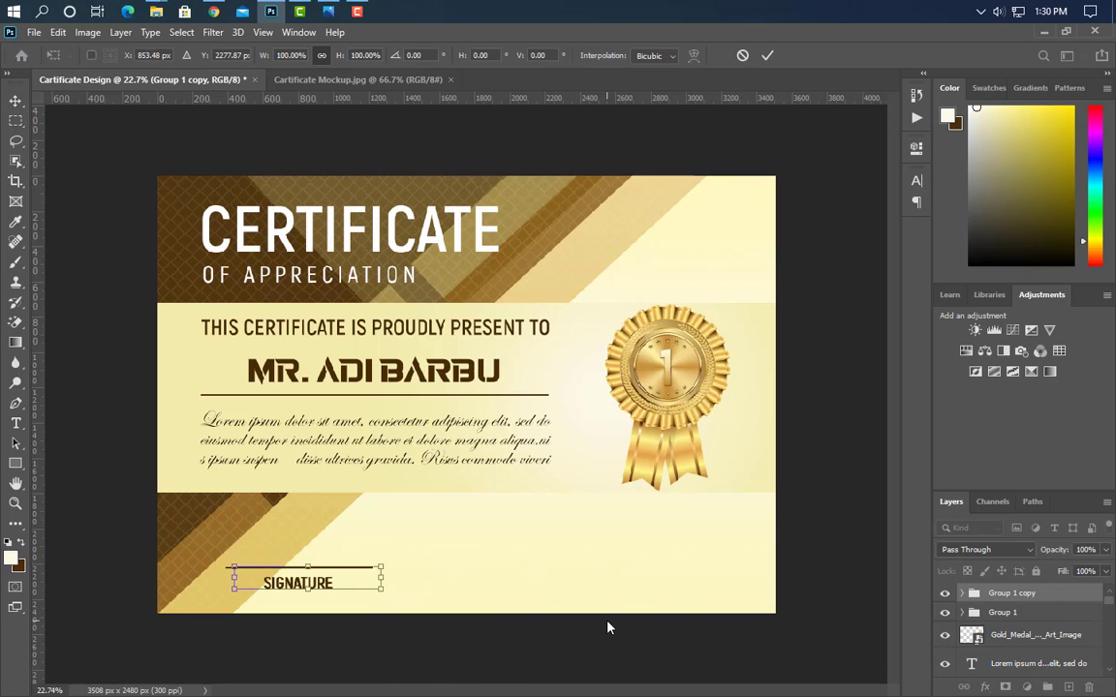
key(shift+Right)
key(shift+Right)
key(shift+Right)
key(shift+Right)
key(shift+Right)
key(shift+Right)
key(shift+Right)
key(shift+Right)
key(shift+Right)
key(shift+Right)
key(shift+Right)
key(shift+Right)
key(shift+Right)
key(shift+Right)
key(shift+Right)
key(shift+Right)
key(shift+Right)
key(shift+Right)
key(shift+Right)
key(shift+Right)
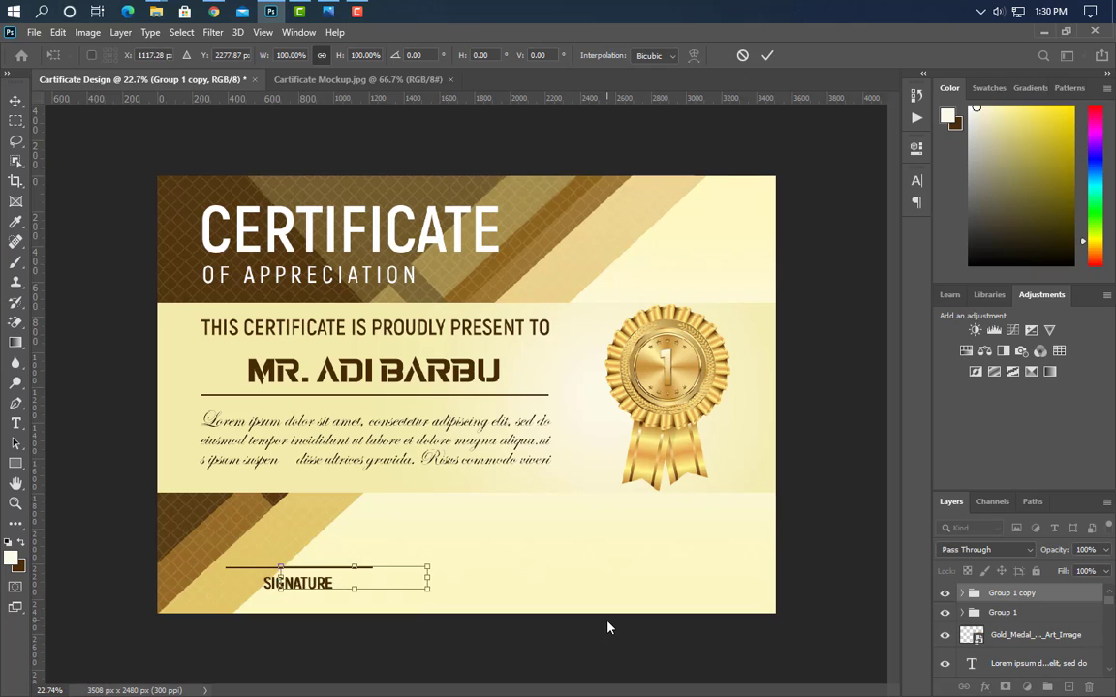
key(shift+Right)
key(shift+Right)
key(shift+Right)
key(shift+Right)
key(shift+Right)
key(shift+Right)
key(shift+Right)
key(shift+Right)
key(shift+Right)
key(shift+Right)
key(shift+Right)
key(shift+Right)
key(shift+Right)
key(shift+Right)
key(shift+Right)
key(shift+Right)
key(shift+Right)
key(shift+Right)
key(shift+Right)
key(shift+Right)
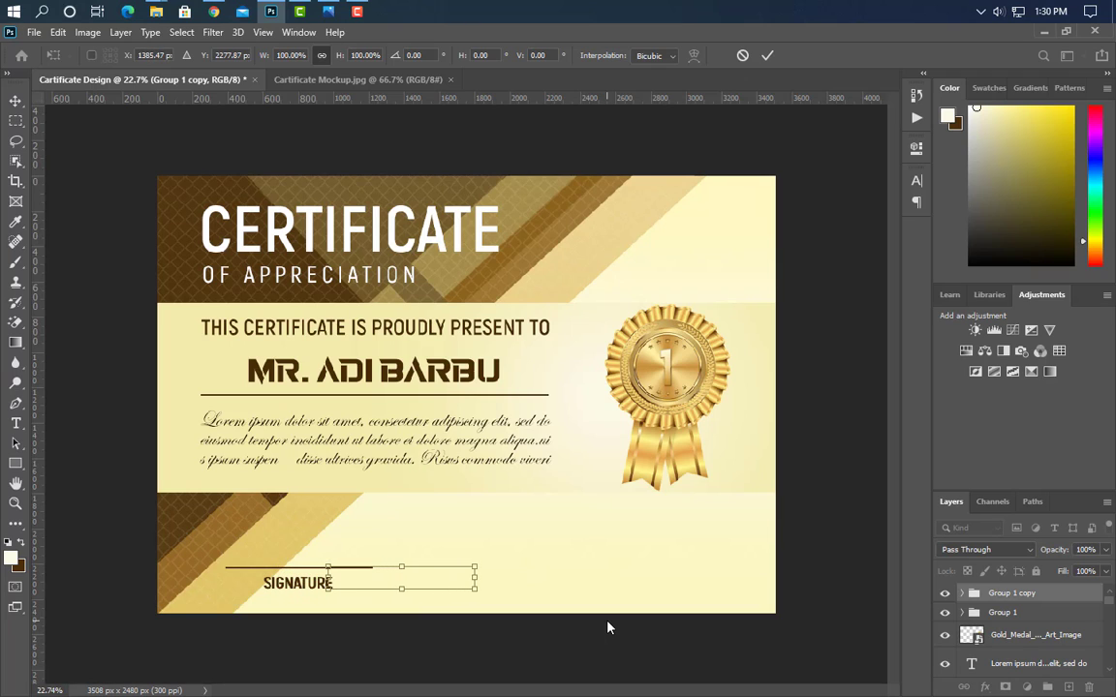
key(shift+Right)
key(shift+Right)
key(shift+Right)
key(shift+Right)
key(shift+Right)
key(shift+Right)
key(shift+Right)
key(shift+Right)
key(shift+Right)
key(shift+Right)
key(shift+Right)
key(shift+Right)
key(shift+Right)
key(shift+Right)
key(shift+Right)
key(shift+Right)
key(shift+Right)
key(shift+Right)
key(shift+Right)
key(shift+Right)
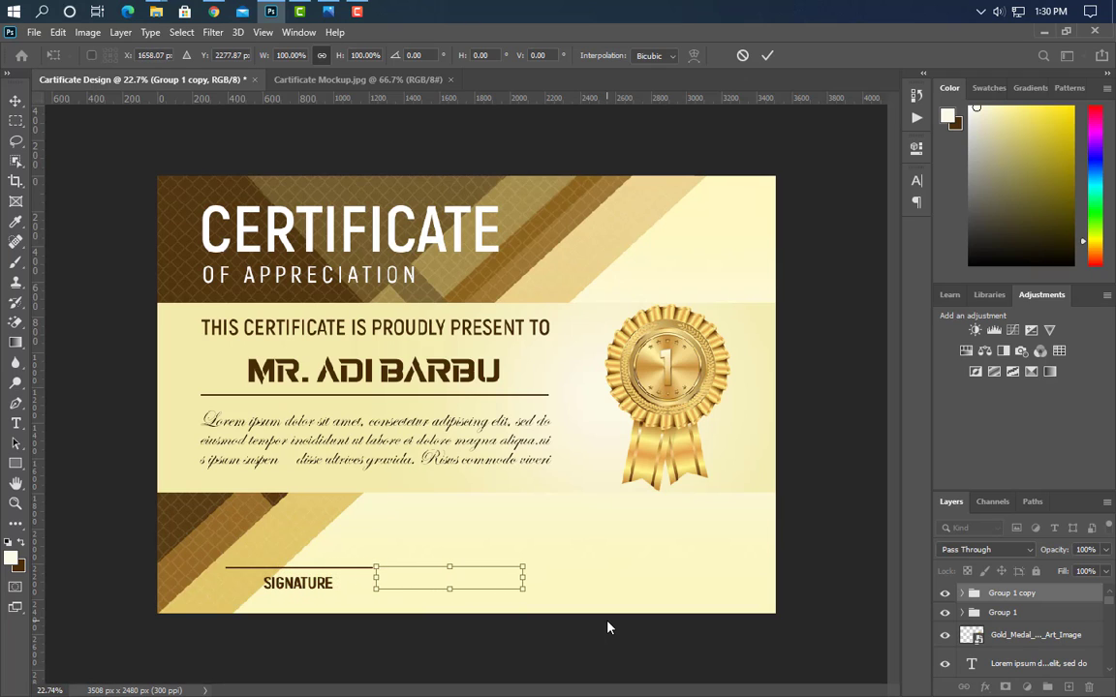
key(shift+Right)
key(shift+Right)
key(shift+Right)
key(shift+Right)
key(shift+Right)
key(shift+Right)
key(shift+Right)
key(shift+Right)
key(shift+Right)
key(shift+Right)
key(shift+Right)
key(shift+Right)
key(shift+Right)
key(shift+Right)
key(shift+Right)
key(shift+Right)
key(shift+Right)
key(shift+Right)
key(shift+Right)
key(shift+Right)
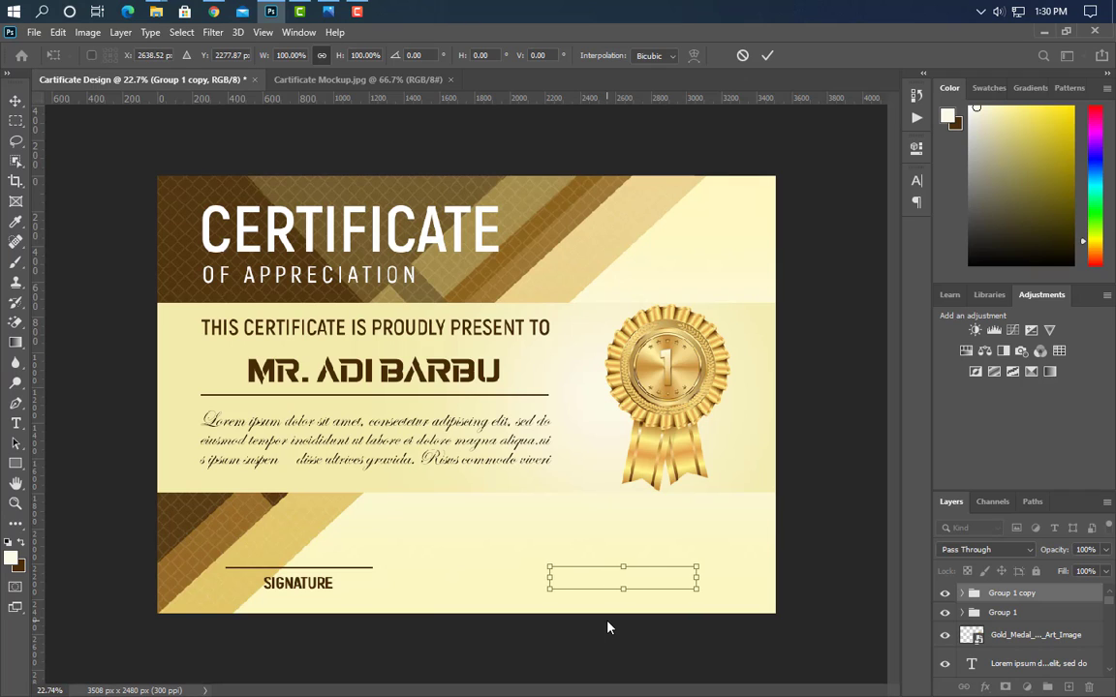
key(shift+Right)
key(shift+Right)
key(shift+Right)
key(shift+Right)
key(shift+Right)
key(shift+Right)
key(shift+Right)
key(shift+Right)
key(shift+Right)
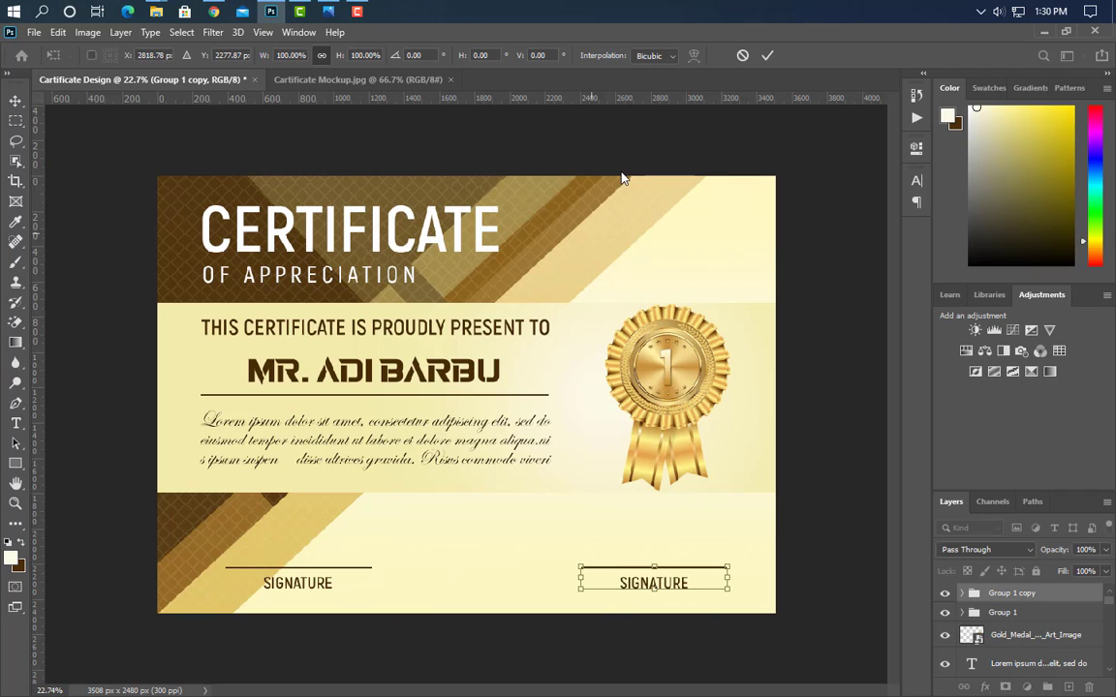
click(766, 58)
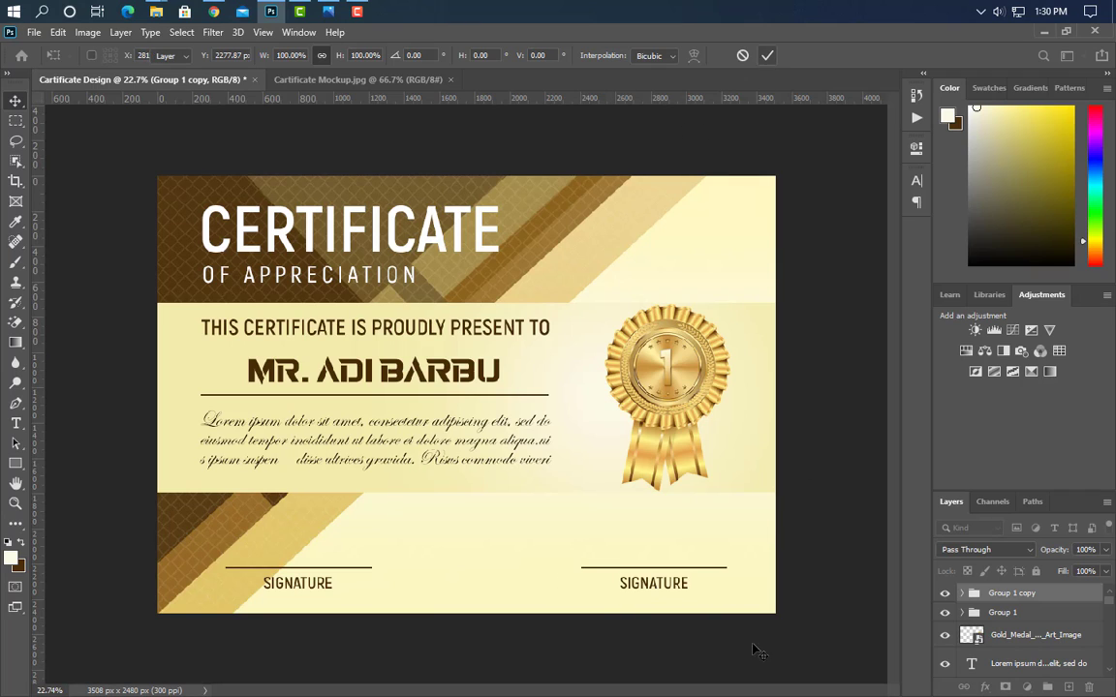
Step: Replace the text of the duplicated signature label with "DATE"
click(16, 424)
click(625, 583)
drag(620, 583, 761, 590)
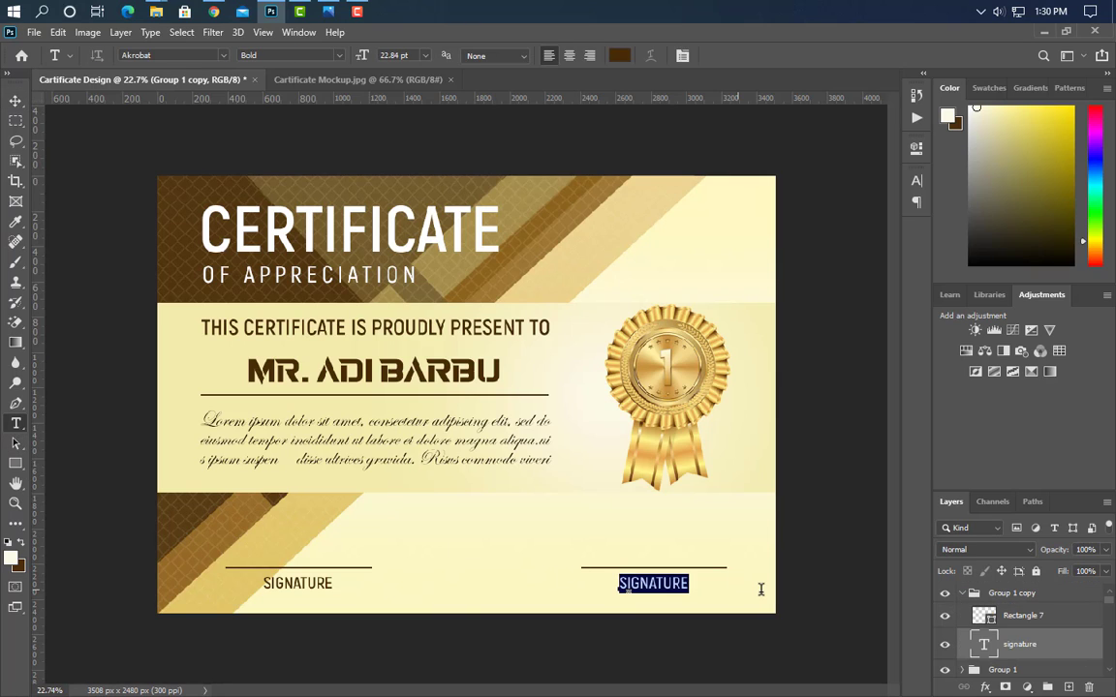
text(DATE)
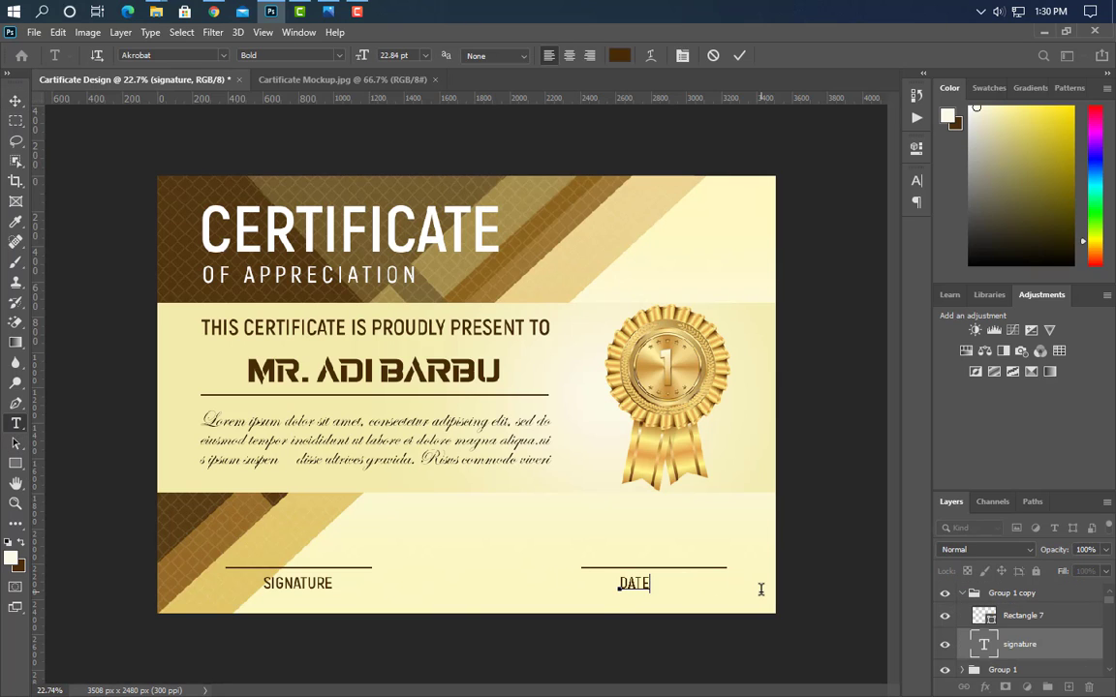
click(738, 55)
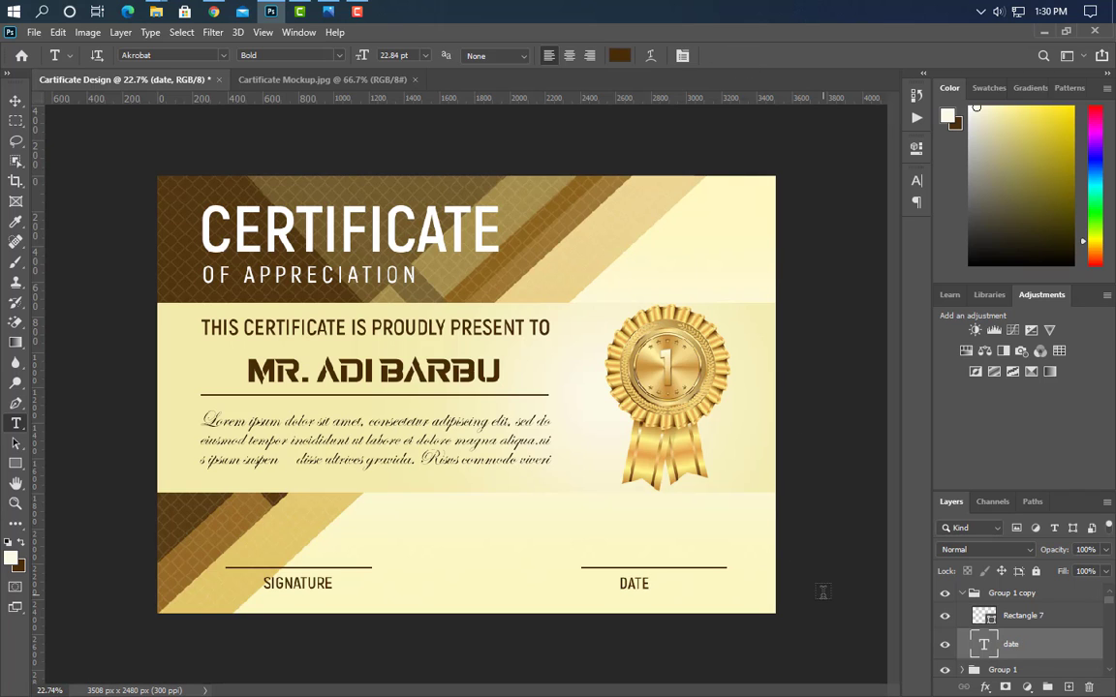
click(17, 101)
scroll(476, 638, up, 3)
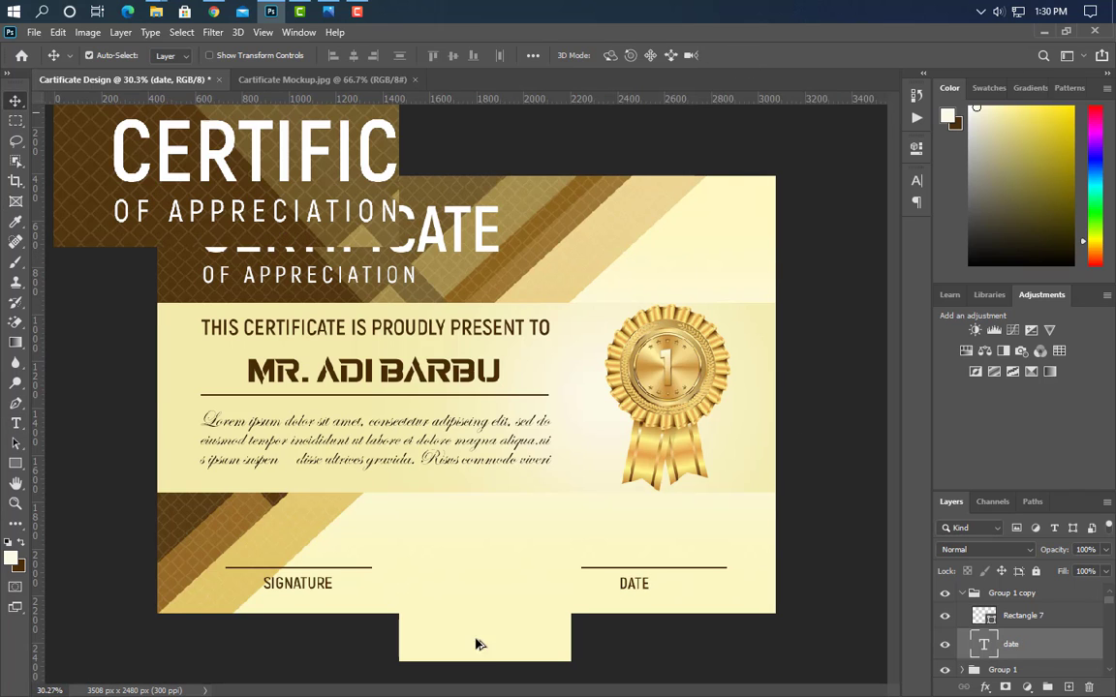
scroll(491, 669, down, 1)
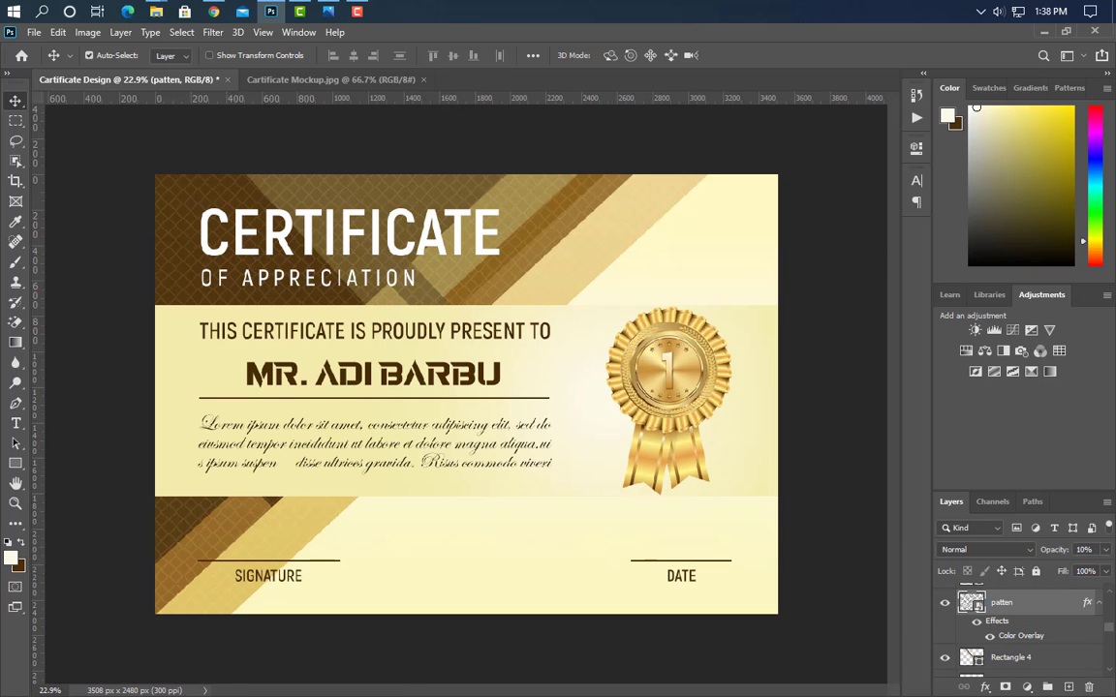
Step: Draw a narrow vertical rectangle about 80 × 1232 px along the lower part of the certificate's right edge
click(15, 464)
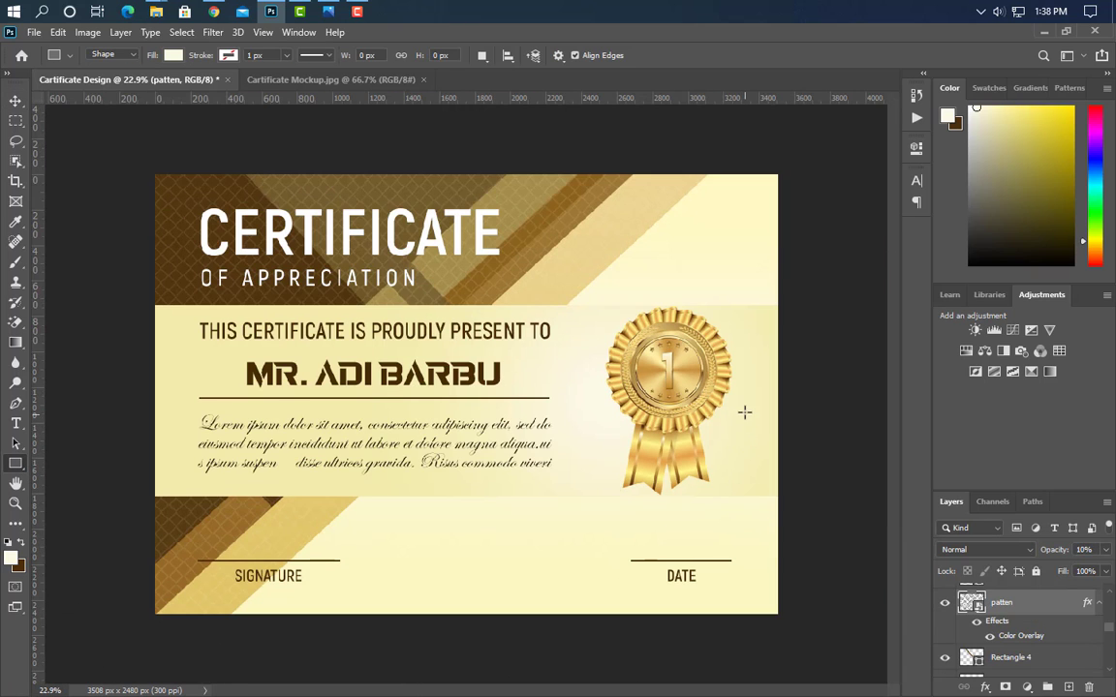
drag(743, 374, 756, 593)
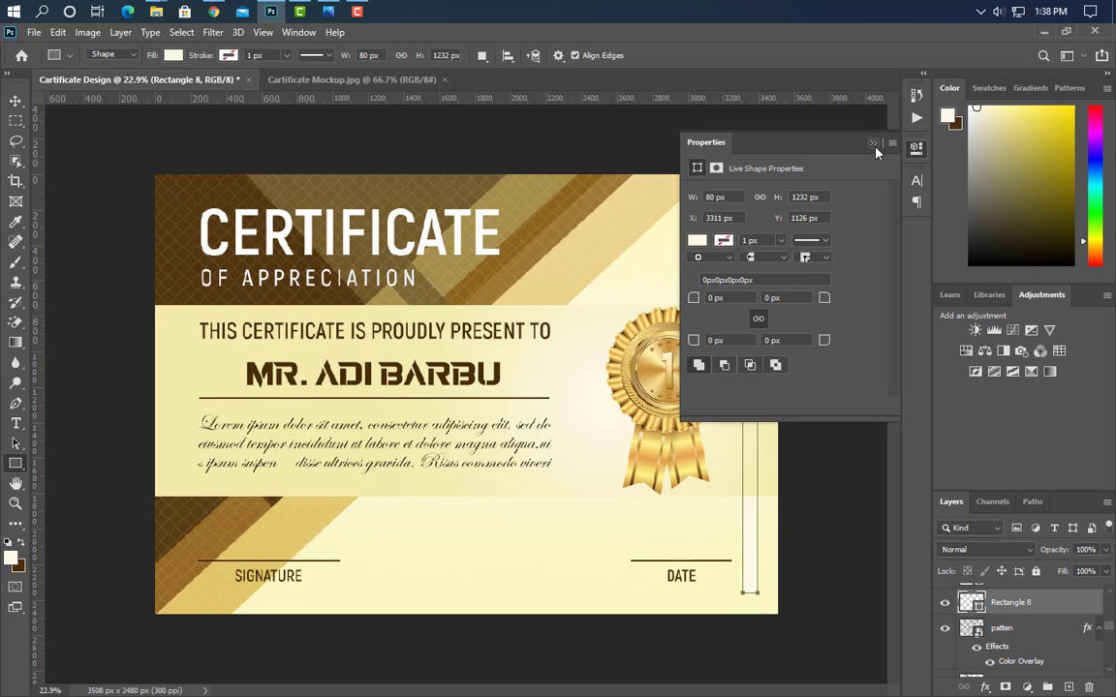
click(873, 143)
Step: Duplicate the vertical bar, rotate the copy 90° and place it at about X 2775, Y 2335 px to form an L-shaped corner
drag(1082, 613, 1069, 687)
key(ctrl+t)
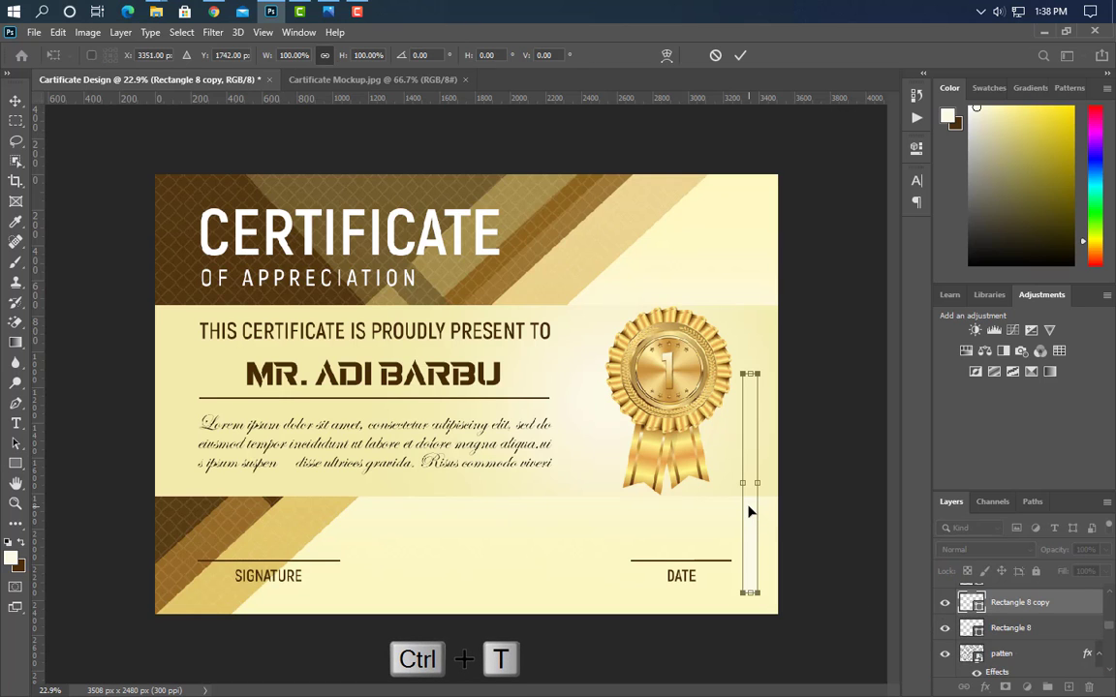
right_click(749, 509)
click(800, 450)
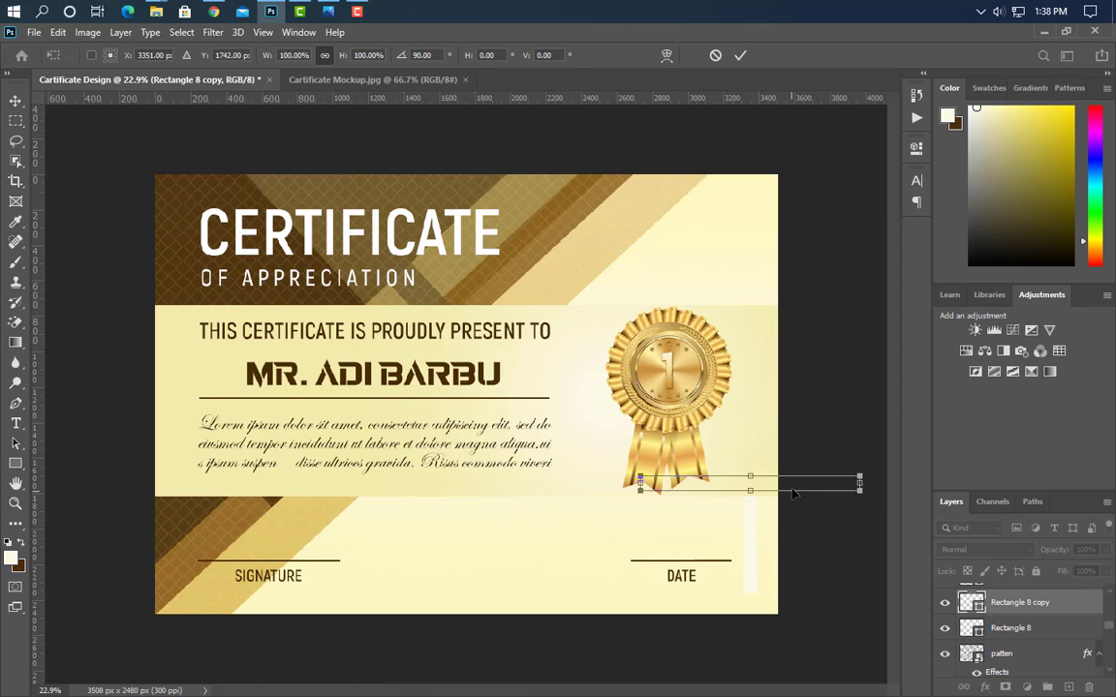
drag(793, 494, 690, 600)
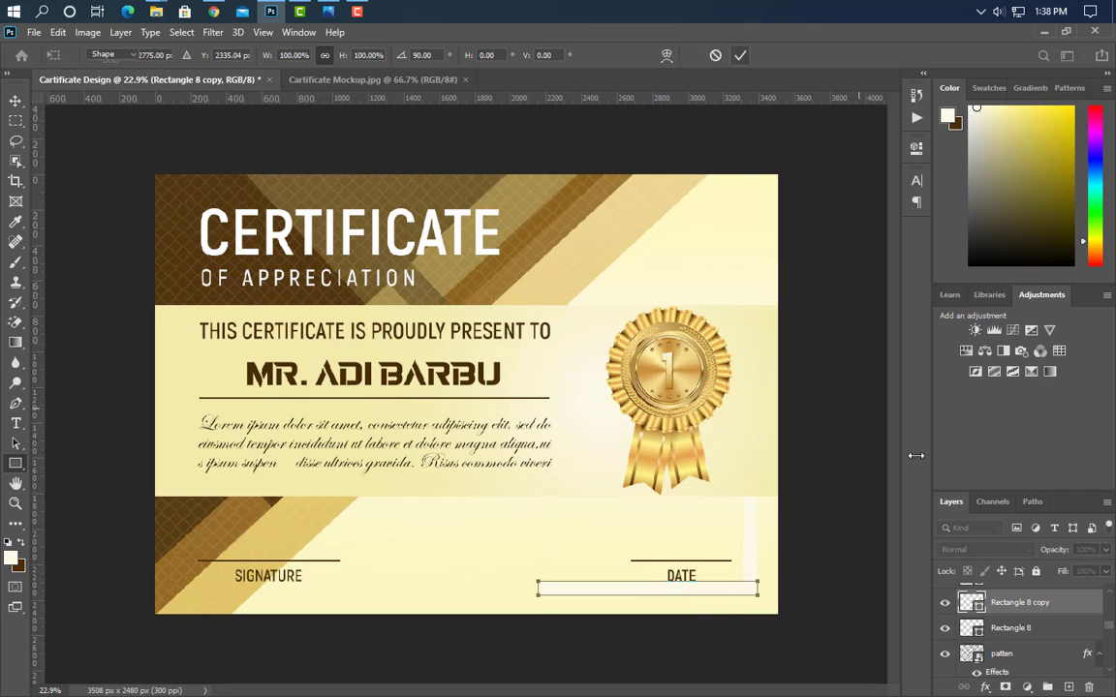
click(741, 56)
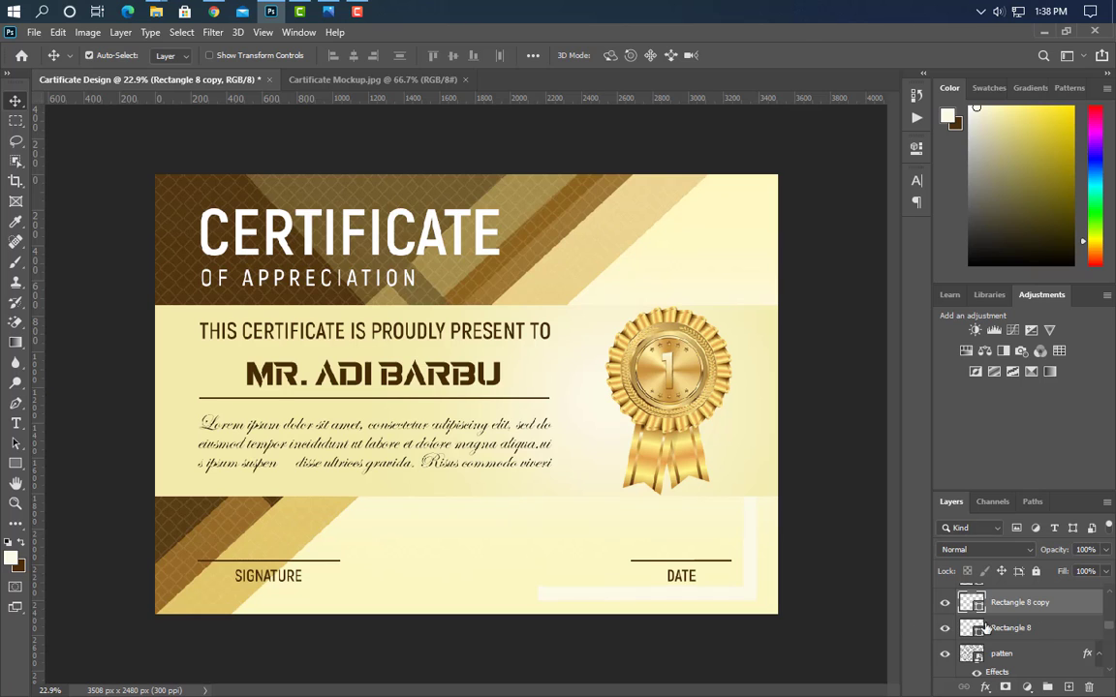
Step: Group the two corner bars and apply a pale yellow #f0eeae Color Overlay to the group
shift+click(1037, 630)
key(ctrl+g)
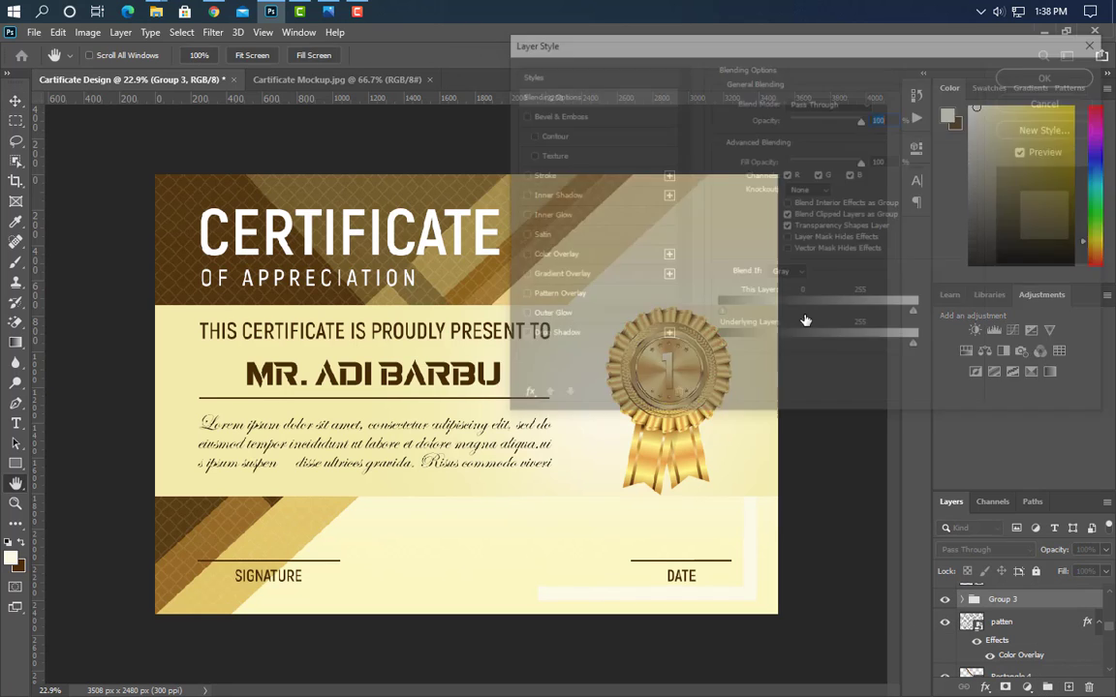
click(579, 255)
click(876, 103)
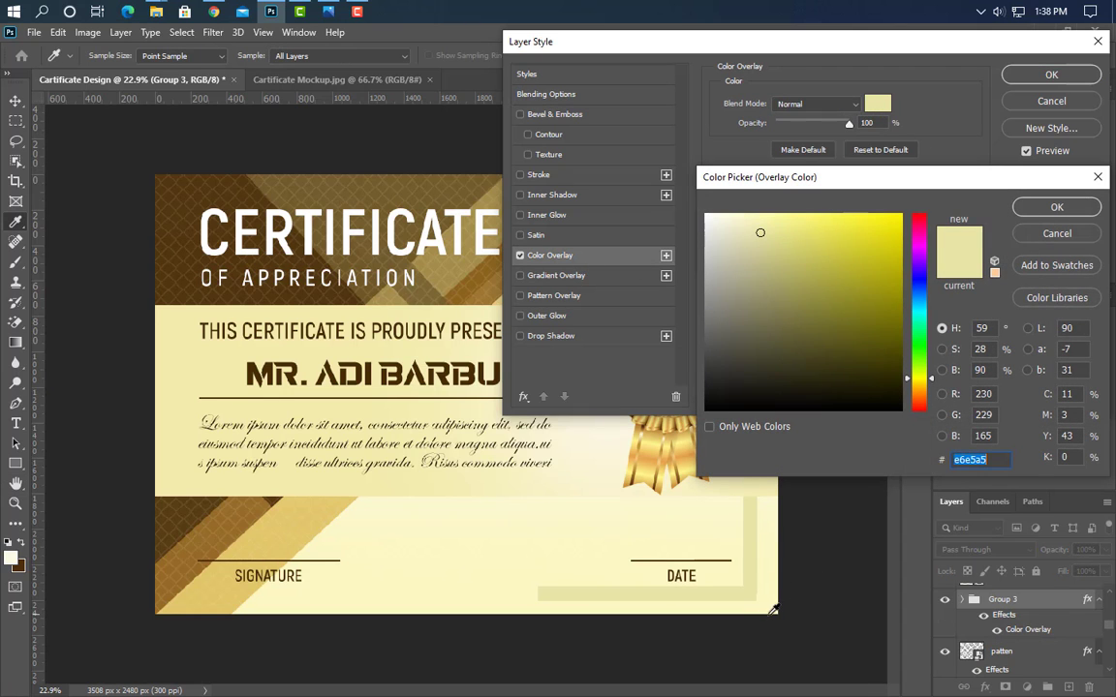
click(774, 610)
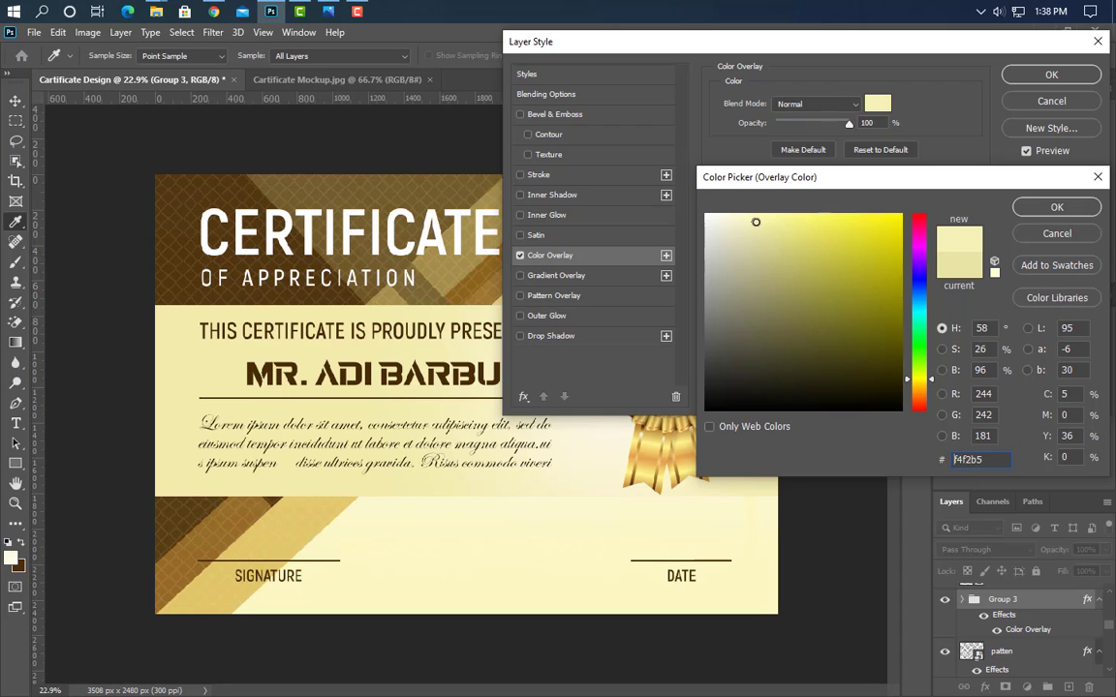
click(758, 226)
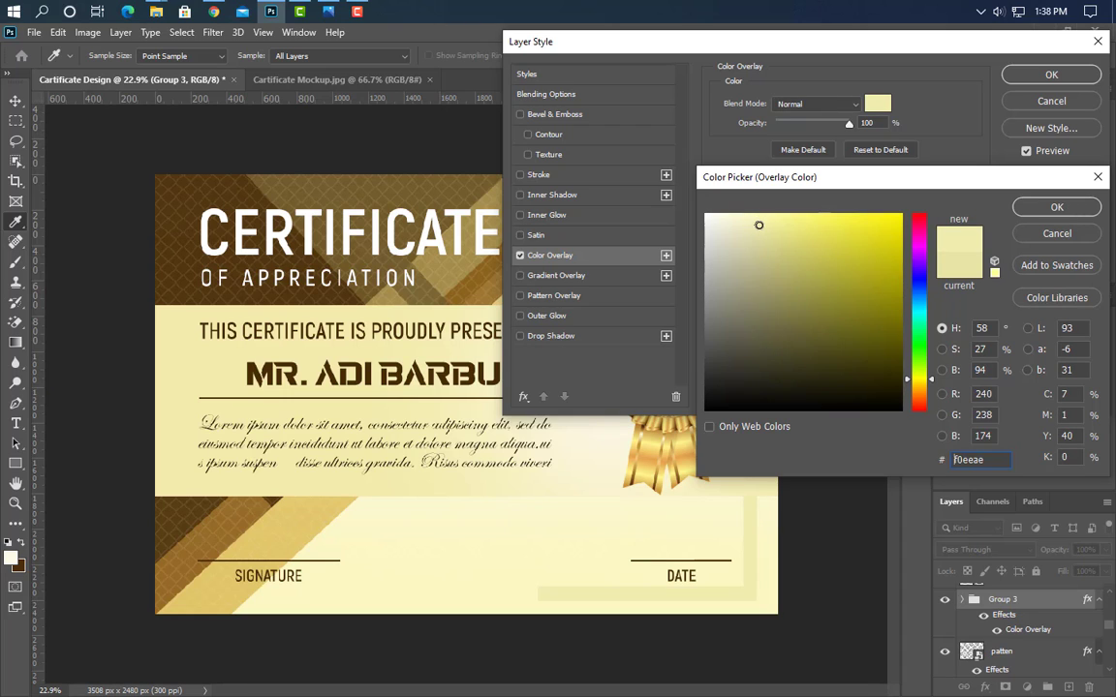
click(1050, 212)
click(1051, 78)
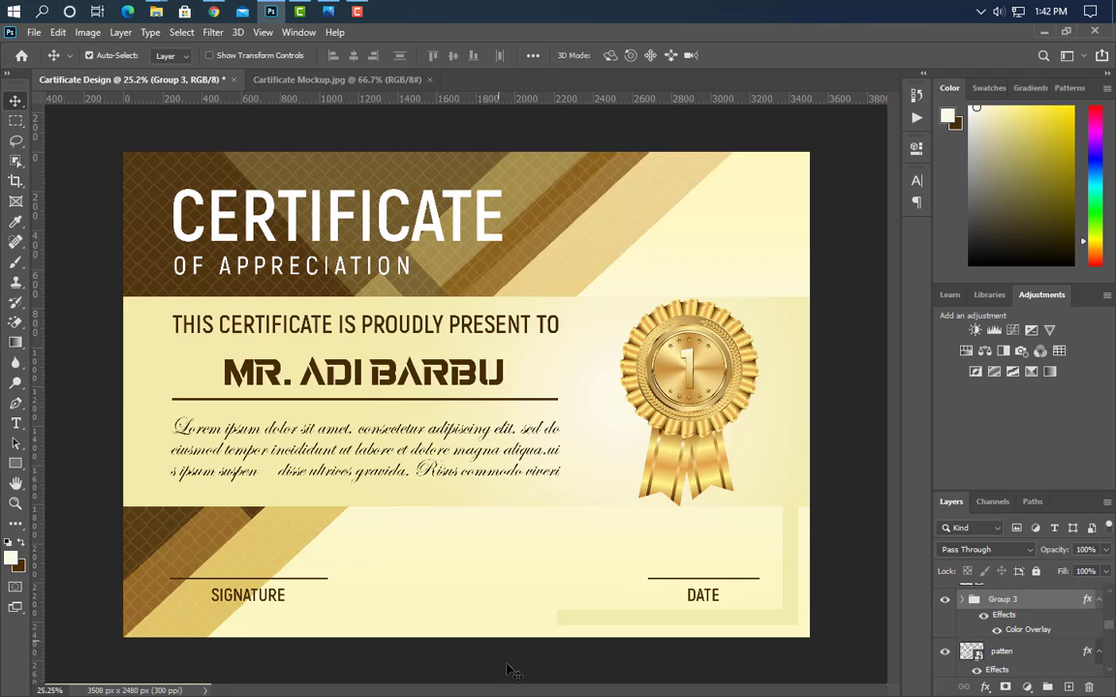
Step: Add the text "ww.graphicsfamily.com" in Edwardian Script ITC between the signature and date lines
scroll(510, 667, up, 3)
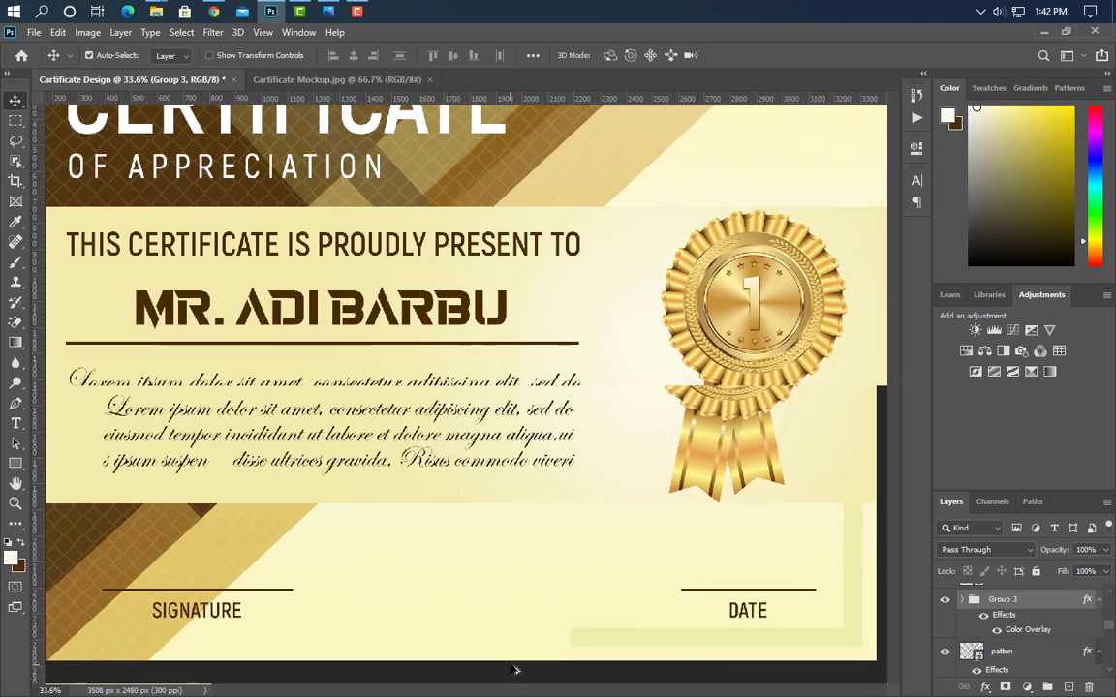
click(15, 423)
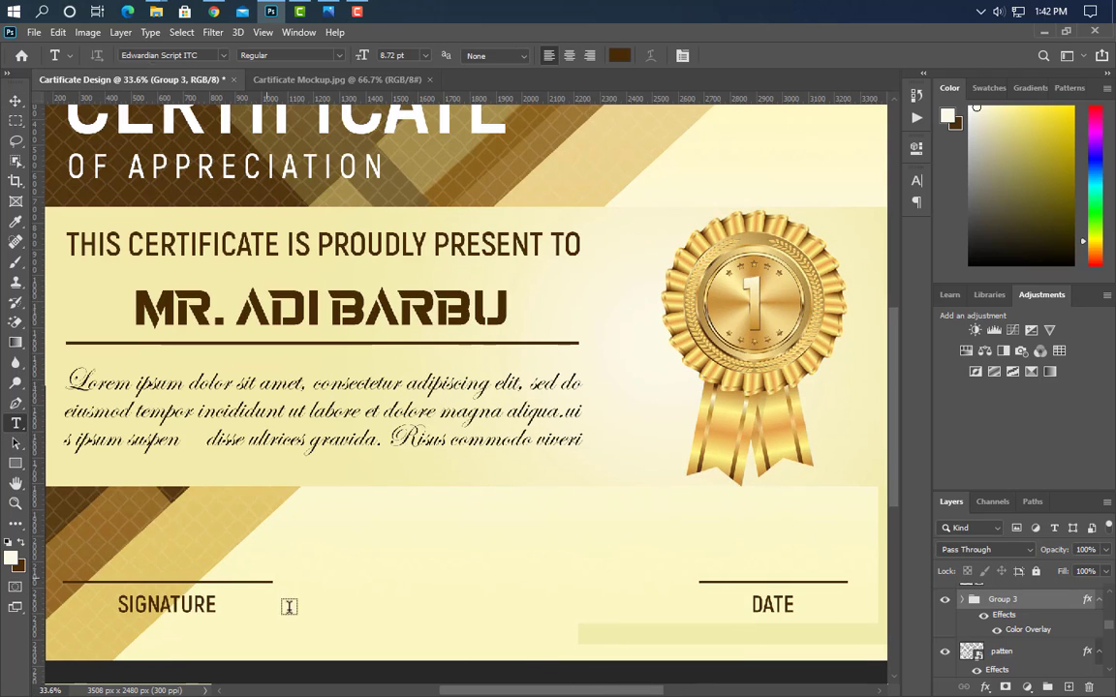
click(330, 585)
text(Sayeed)
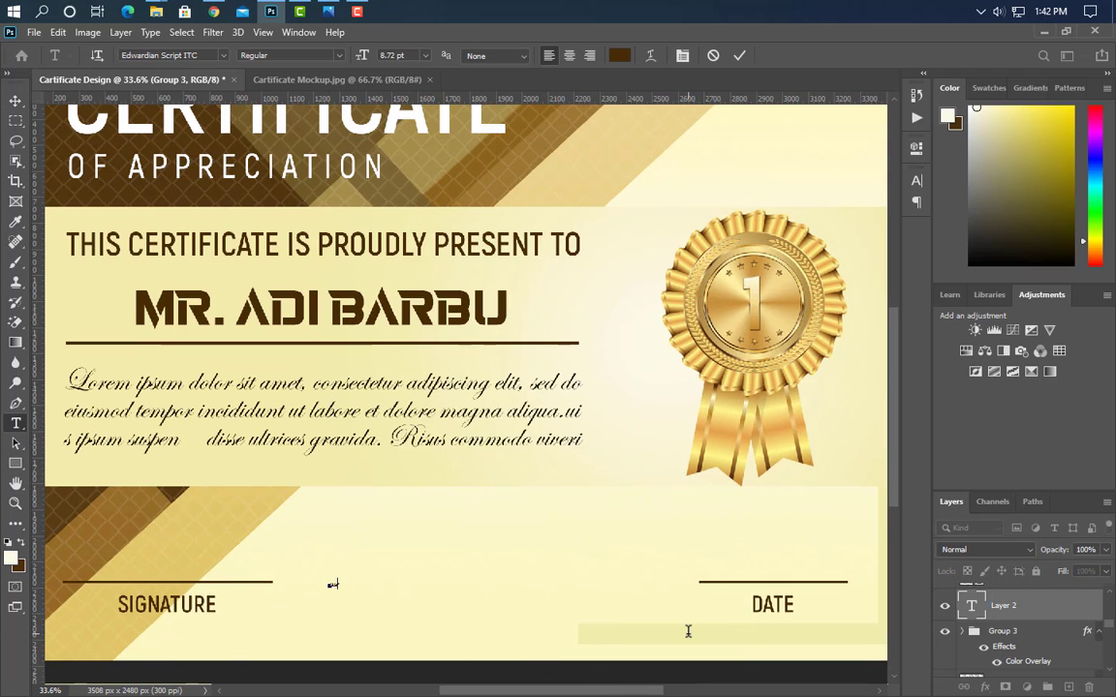
text(phicshobuj.com)
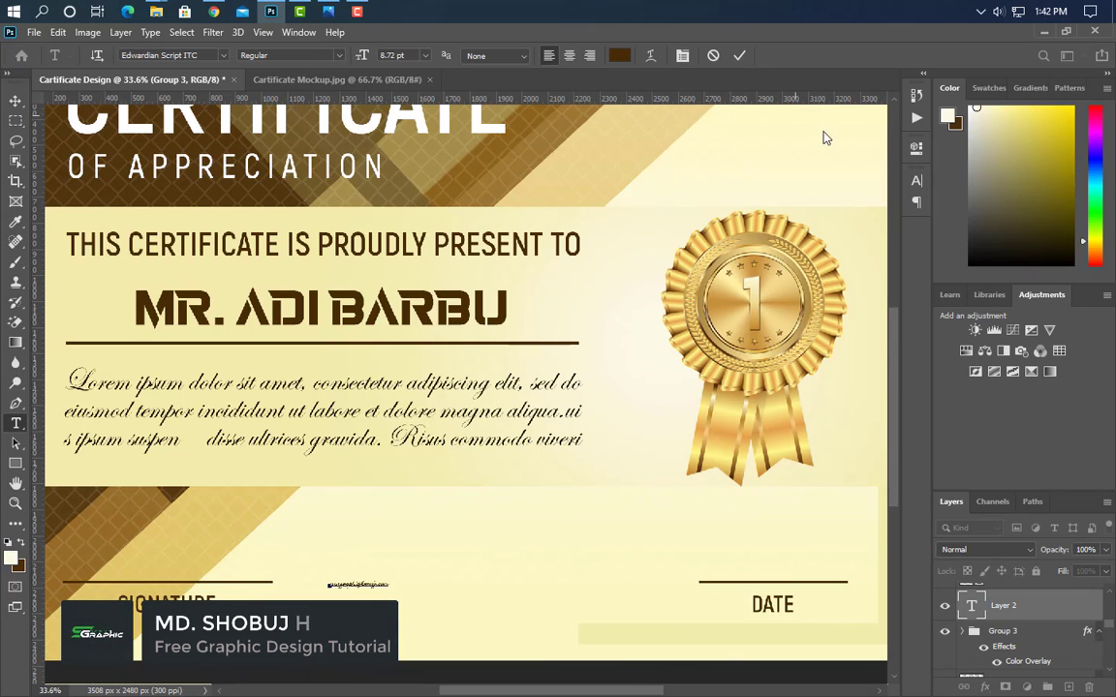
click(742, 58)
Step: Set the web address text's tracking to 30 and its font size to 26 pt
click(921, 181)
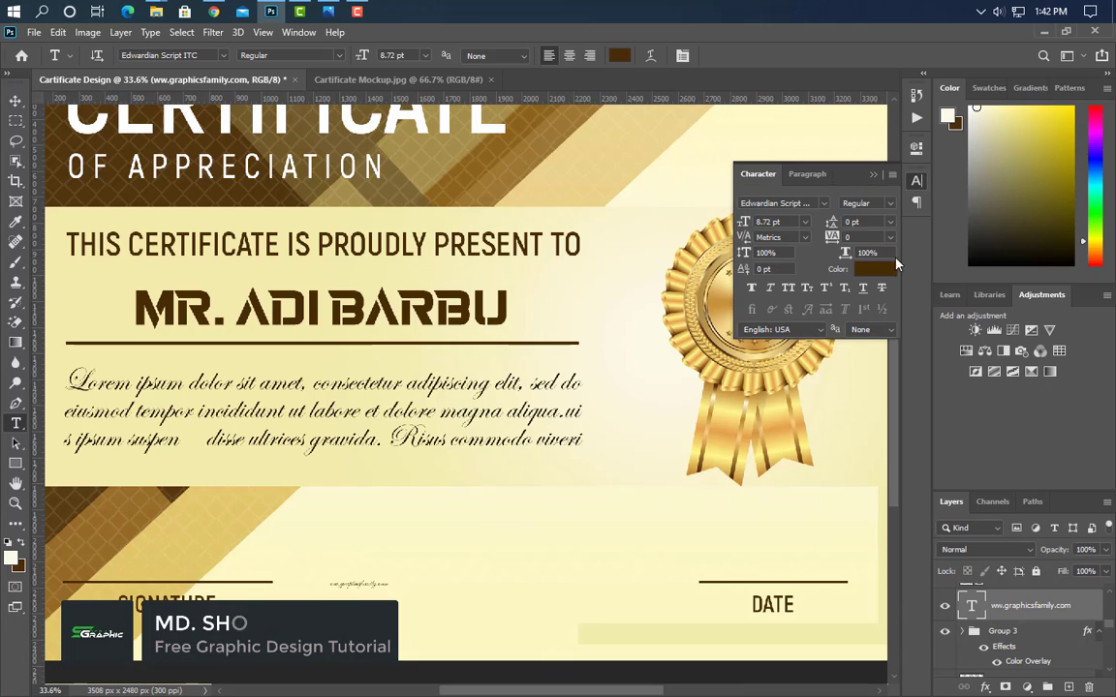
drag(864, 240, 834, 242)
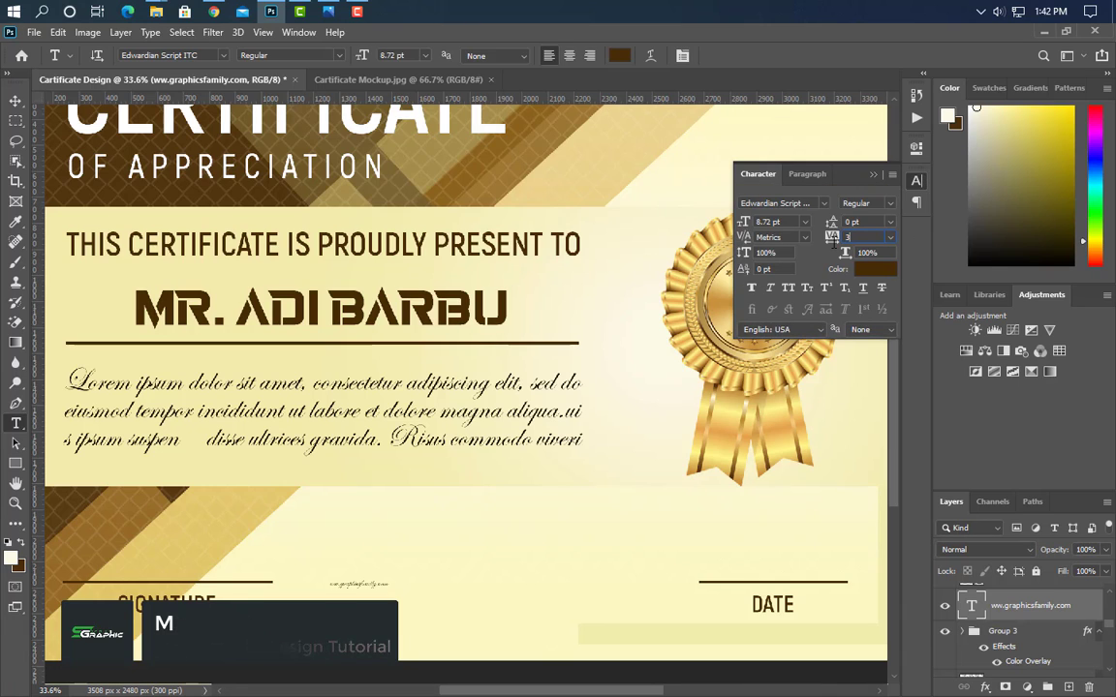
text(30)
key(Return)
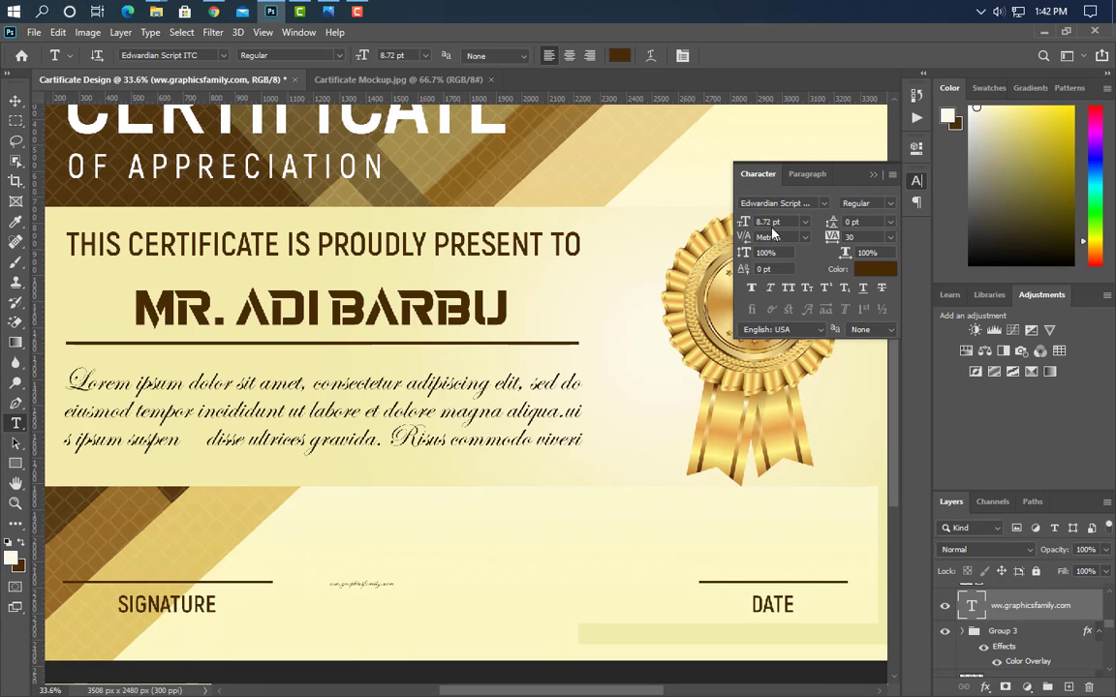
click(745, 225)
key(Return)
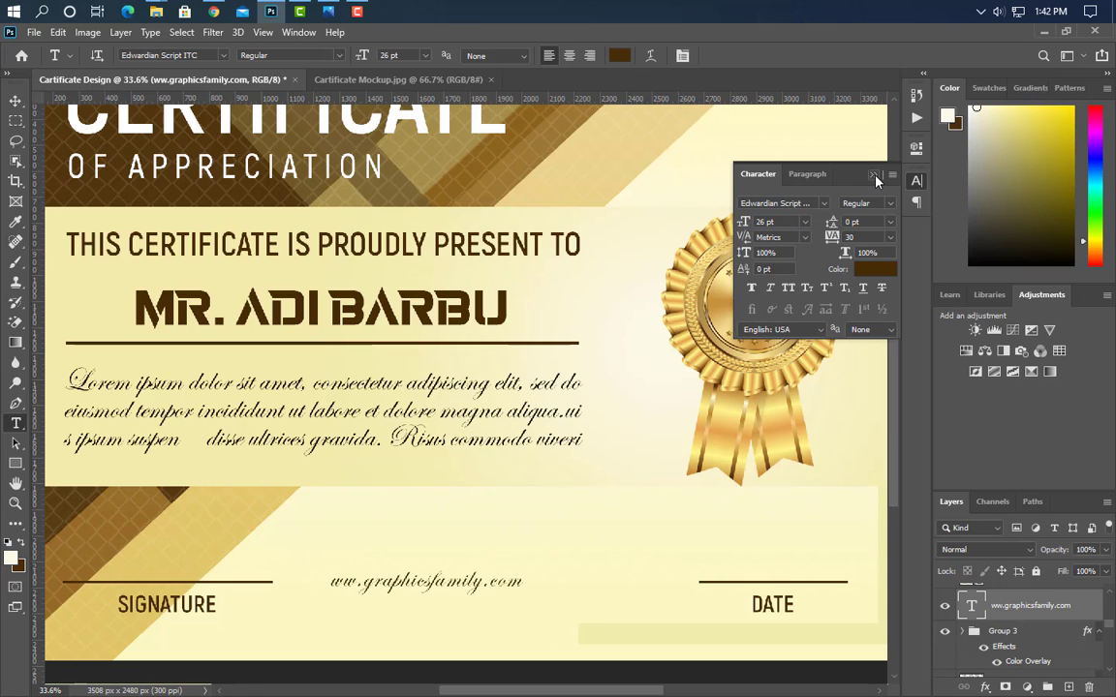
click(872, 177)
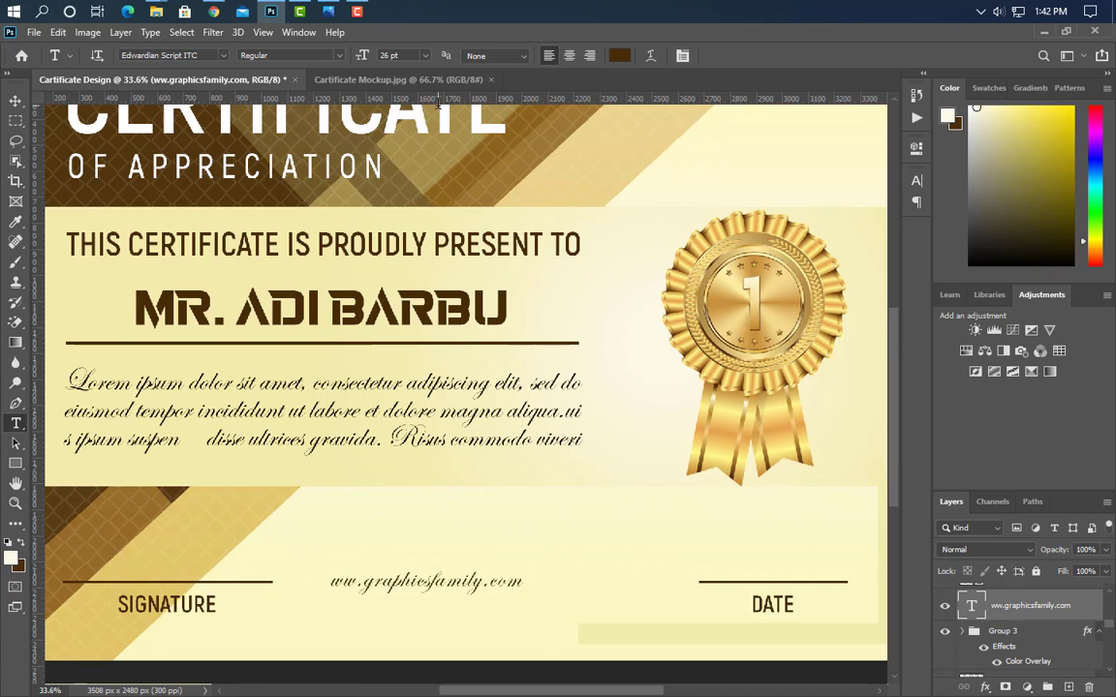
Step: Centre the web address text horizontally on the whole certificate canvas
click(16, 101)
key(ctrl+a)
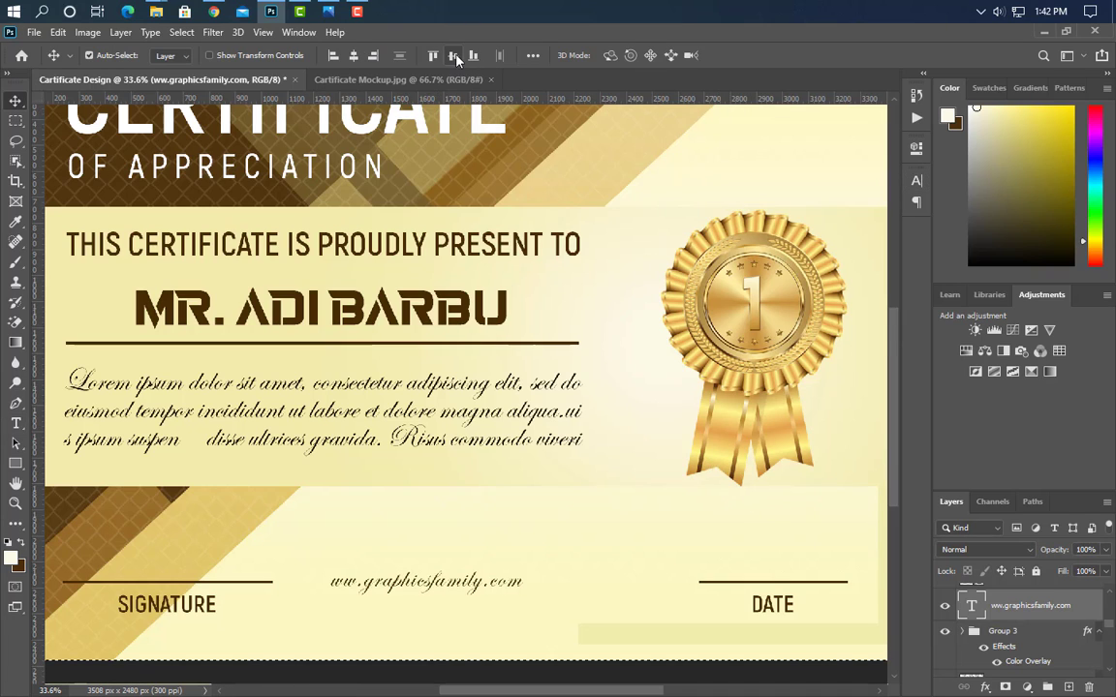
click(359, 60)
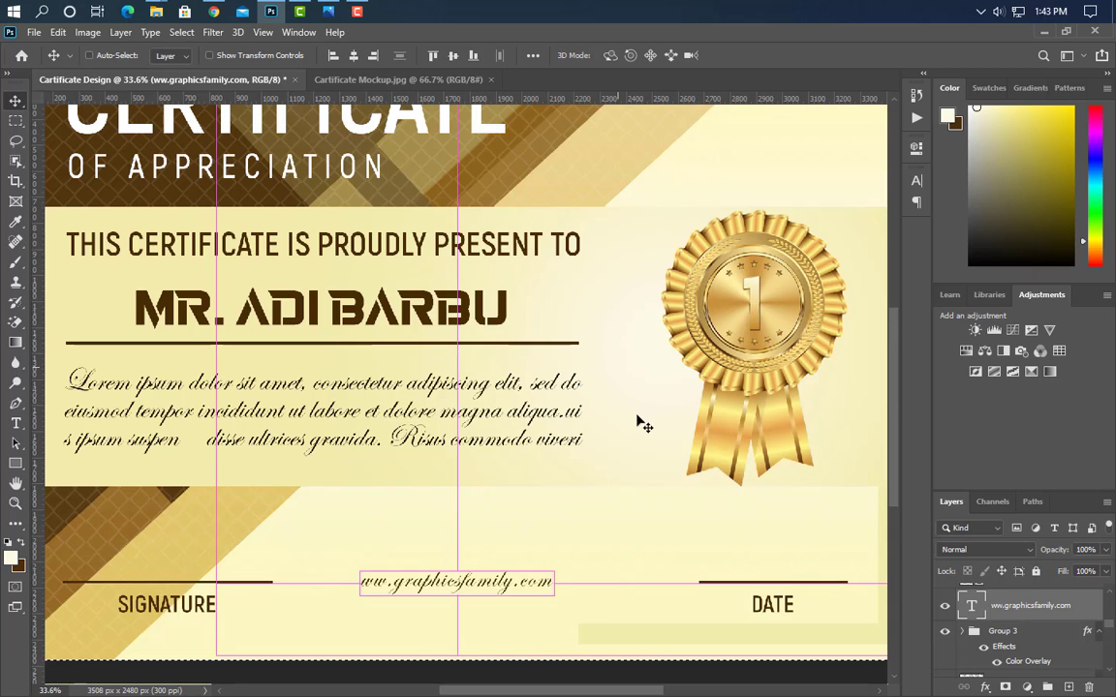
key(ctrl+0)
scroll(536, 605, up, 6)
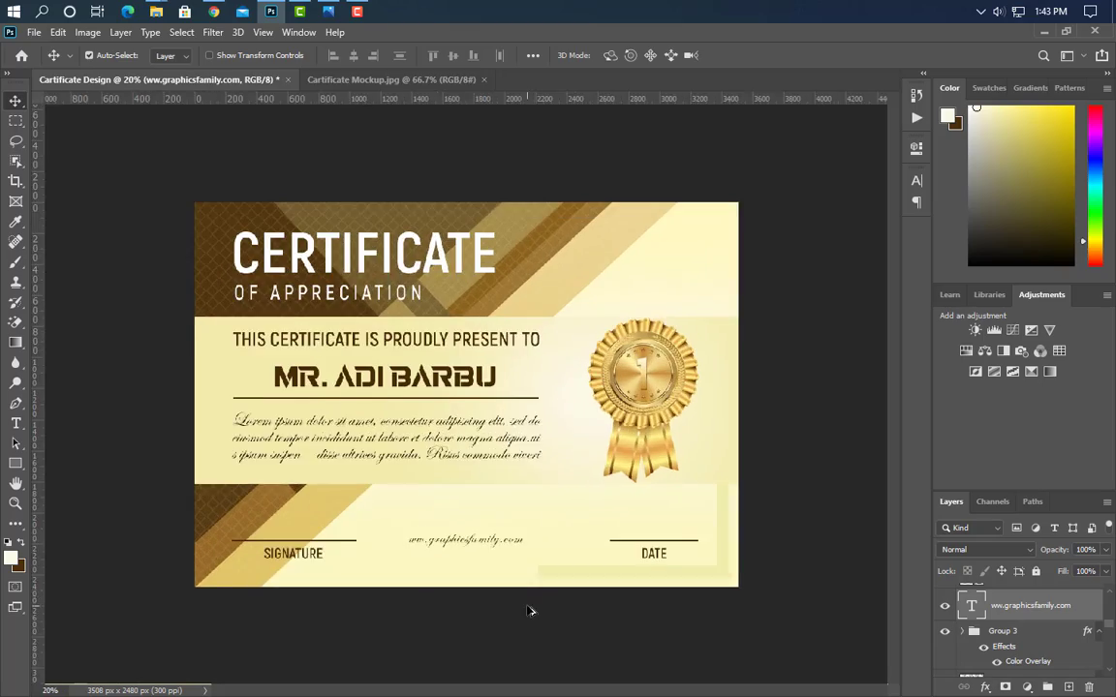